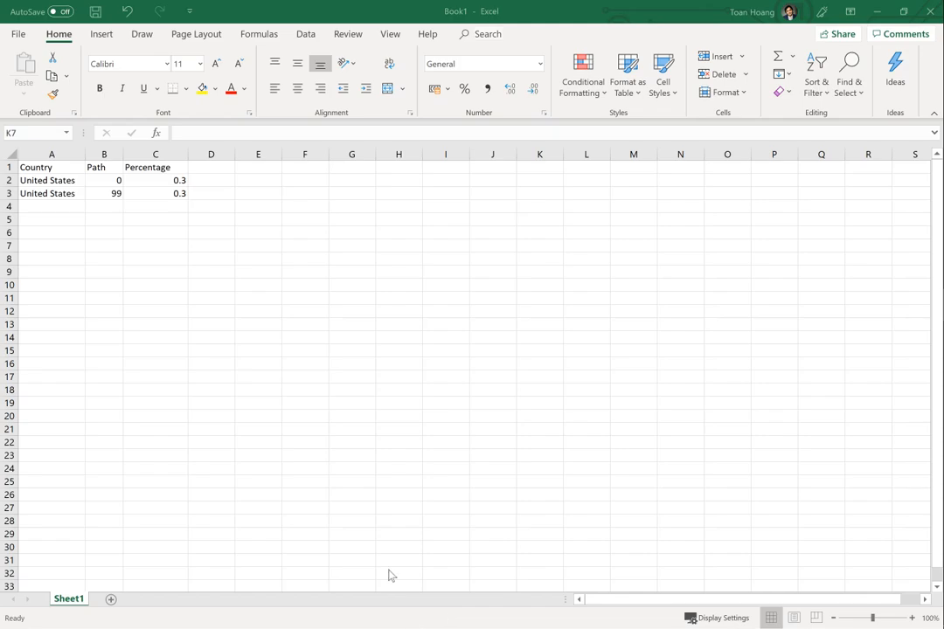
Step: Copy the Country, Path and Percentage data in cells A1:C3 and minimise the workbook
{"action": "left_click", "coordinate": [169, 188]}
{"action": "left_click_drag", "start_coordinate": [170, 192], "coordinate": [42, 163]}
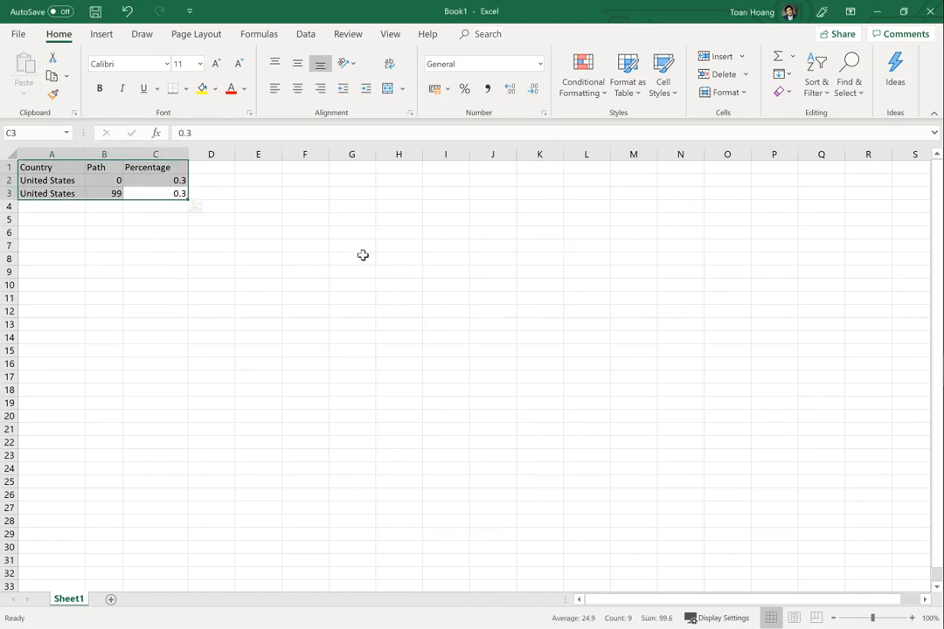
{"action": "key", "text": "ctrl+c"}
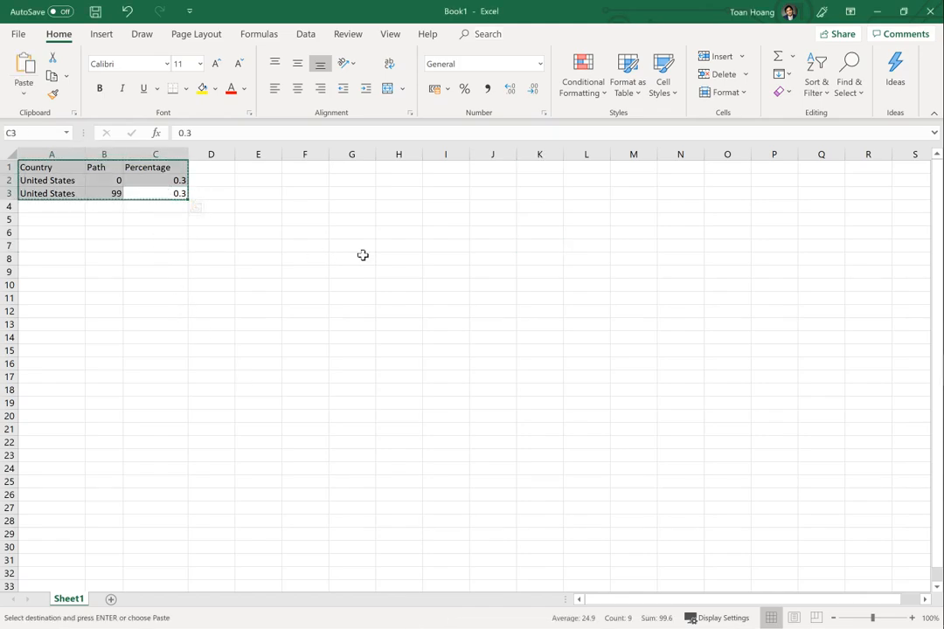
{"action": "left_click", "coordinate": [875, 14]}
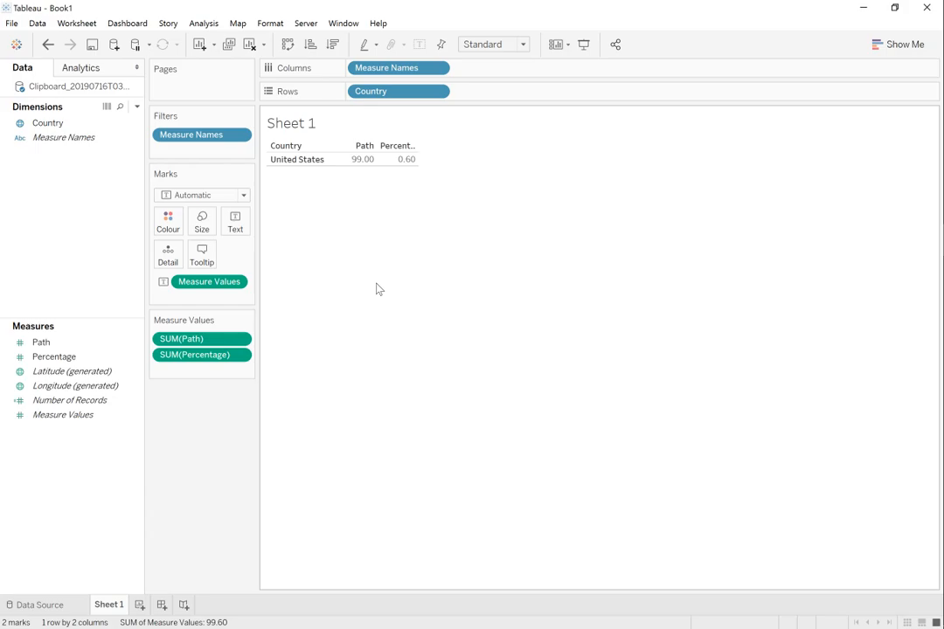
Step: Clear the Tableau worksheet and create a Path (bin) field from Path with a bin size of 10
{"action": "left_click", "coordinate": [250, 45]}
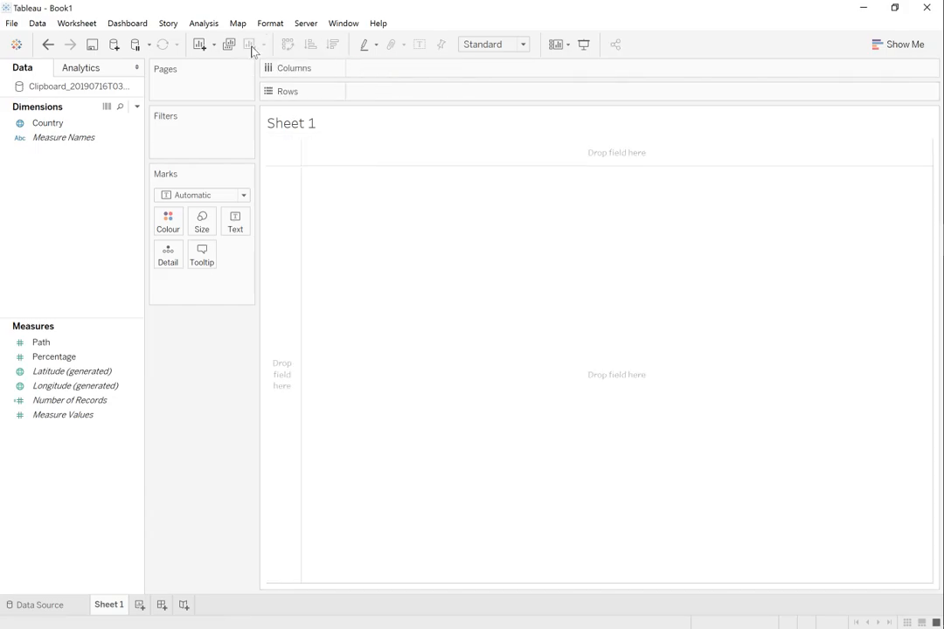
{"action": "left_click", "coordinate": [50, 342]}
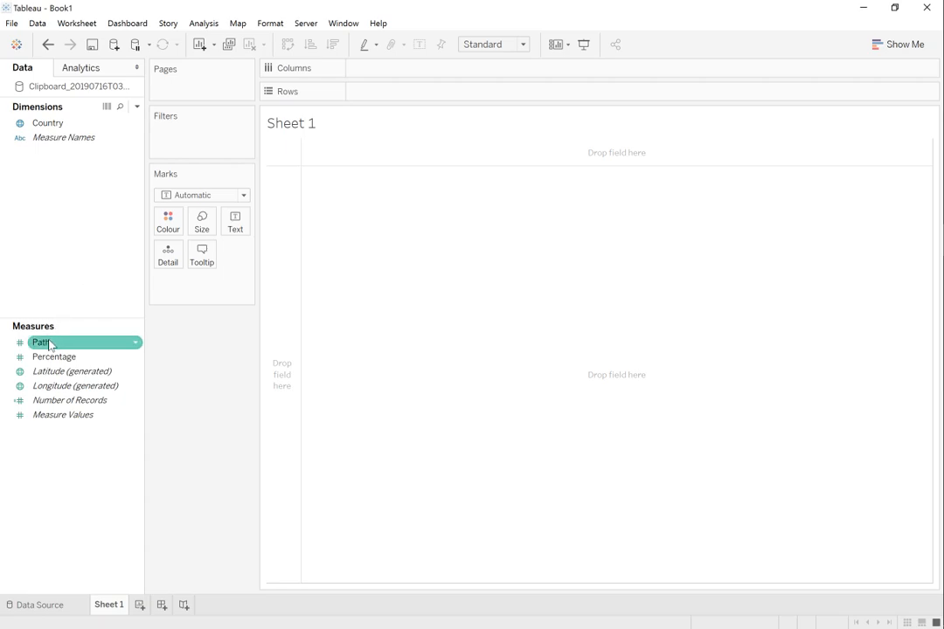
{"action": "right_click", "coordinate": [50, 343]}
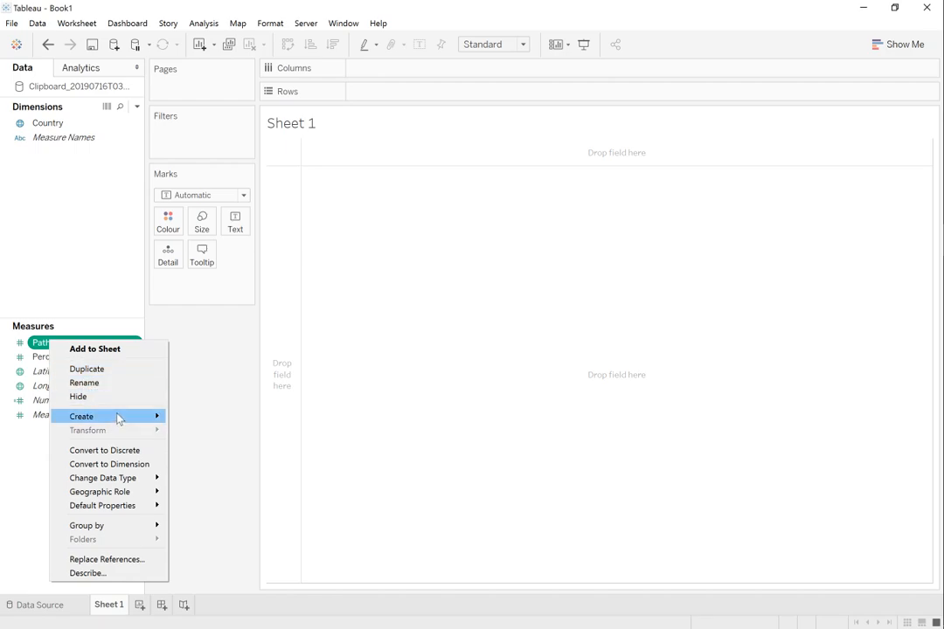
{"action": "mouse_move", "coordinate": [120, 417]}
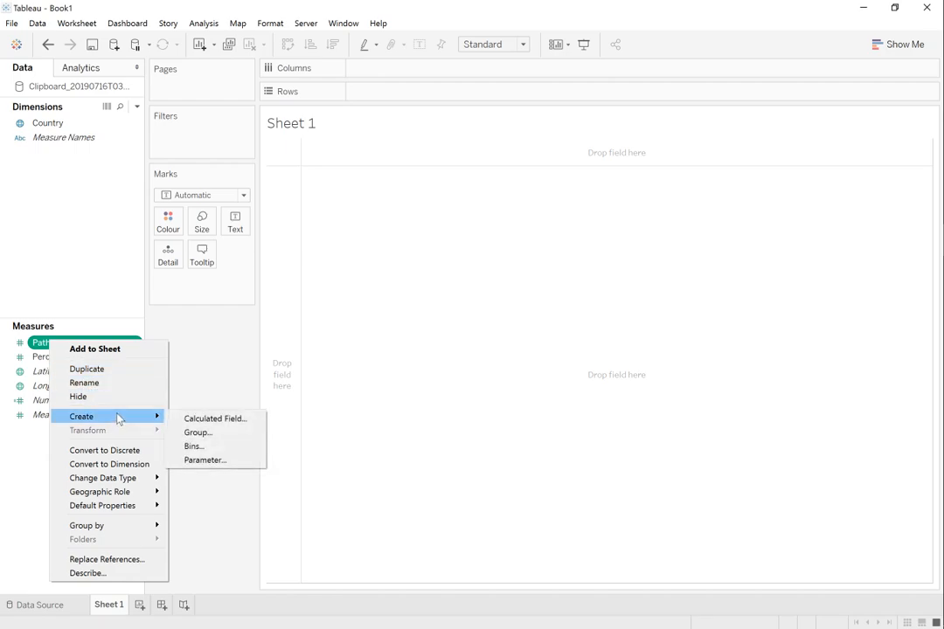
{"action": "left_click", "coordinate": [201, 446]}
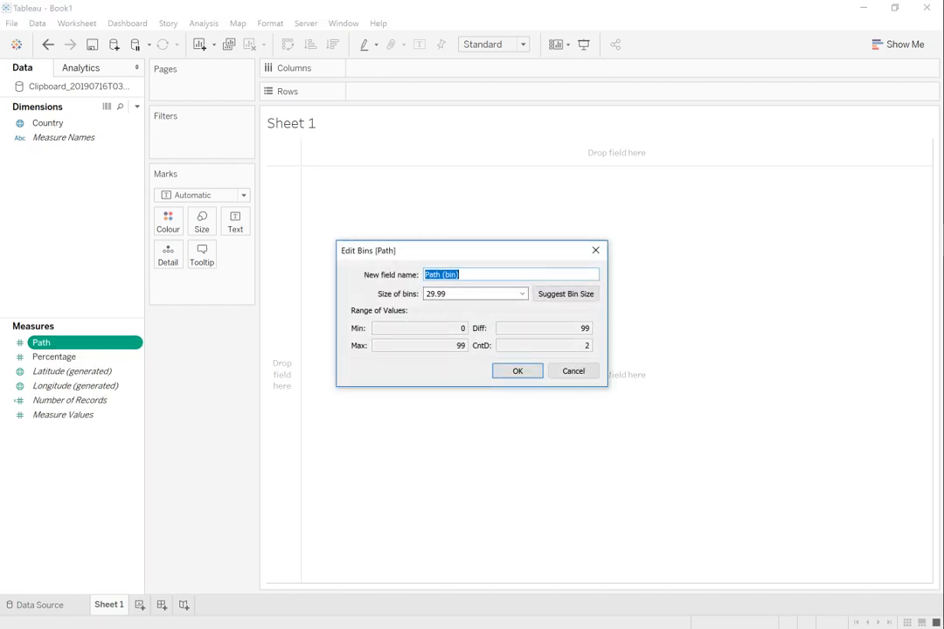
{"action": "key", "text": "Tab"}
{"action": "type", "text": "10"}
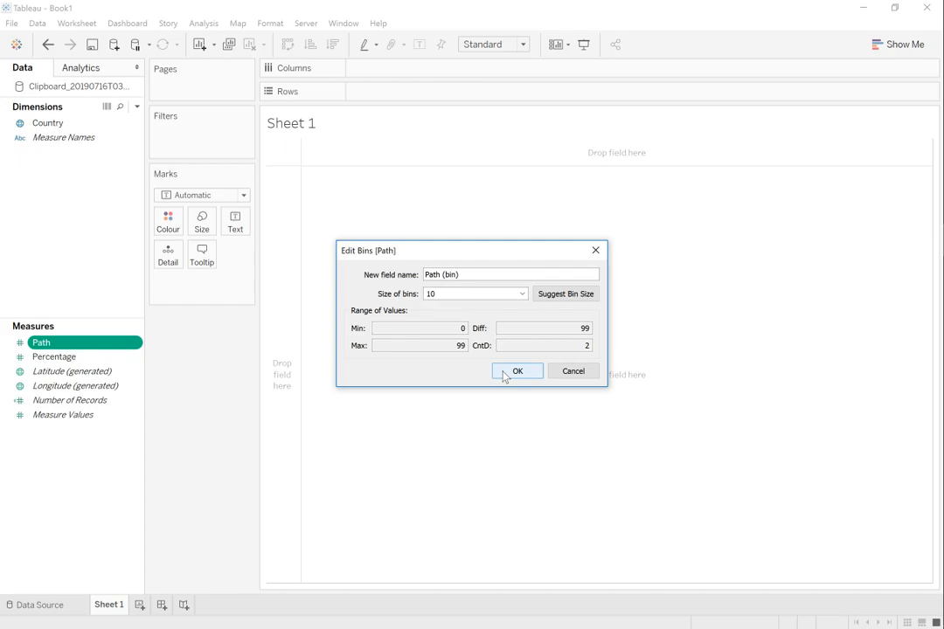
{"action": "left_click", "coordinate": [515, 372]}
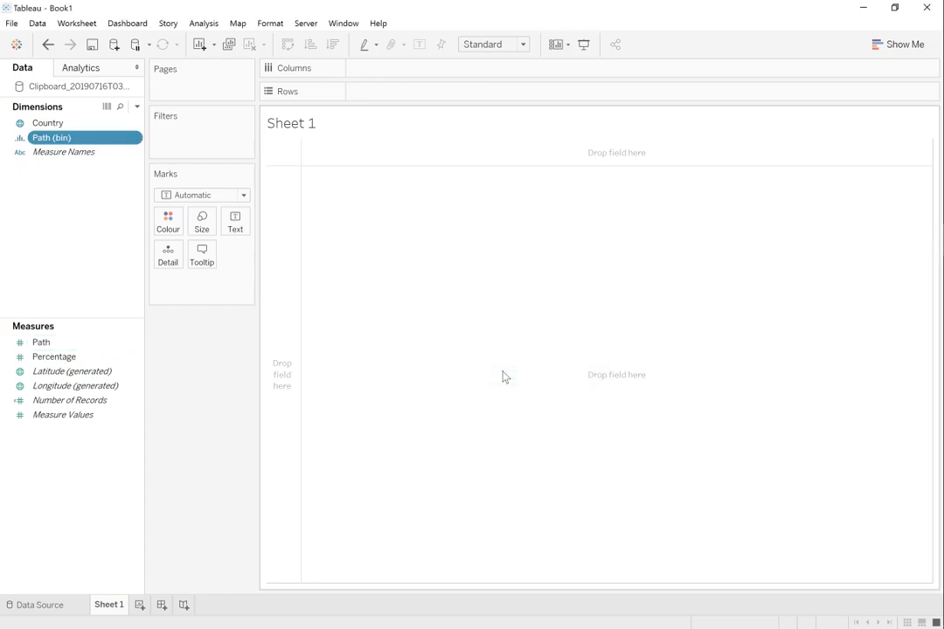
Step: Create a calculated field named Index with the formula INDEX()
{"action": "right_click", "coordinate": [80, 447]}
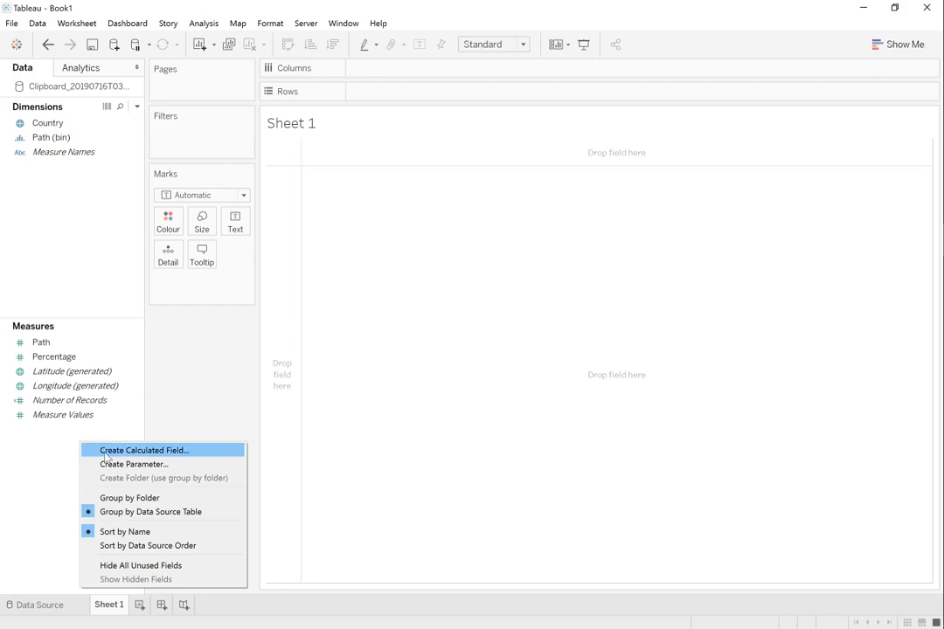
{"action": "left_click", "coordinate": [105, 453]}
{"action": "type", "text": "Index"}
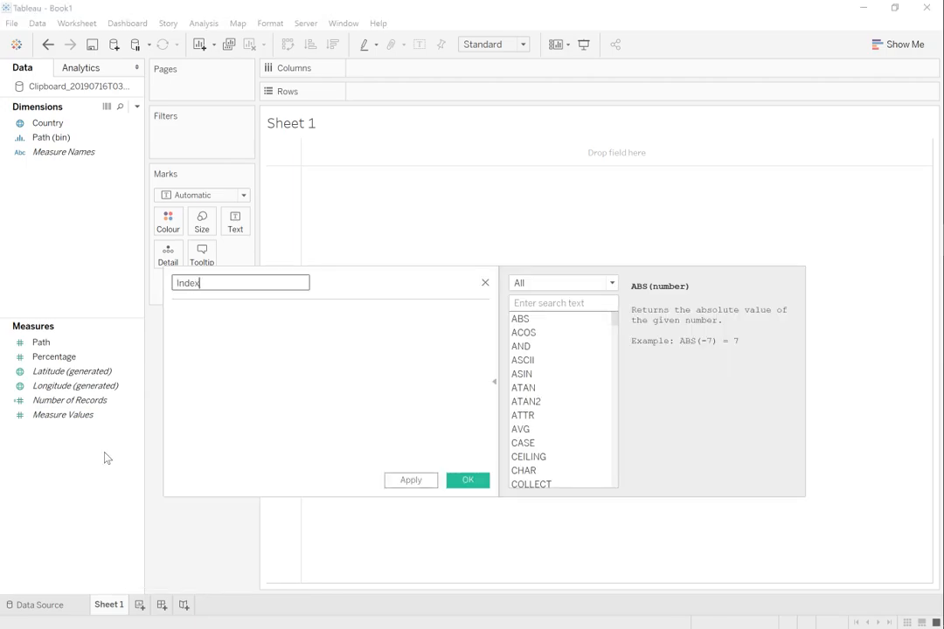
{"action": "key", "text": "Tab"}
{"action": "type", "text": "Inde"}
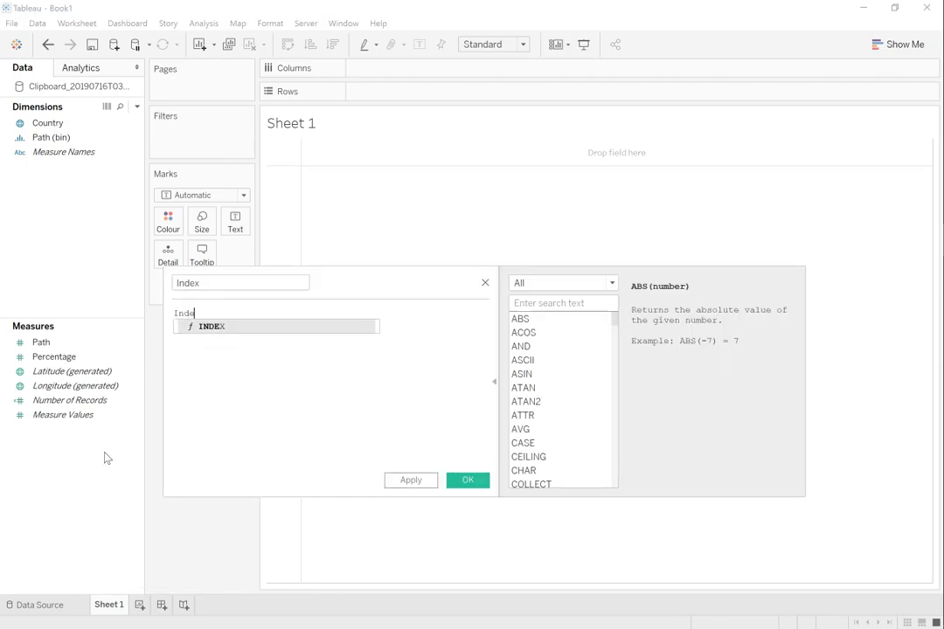
{"action": "key", "text": "Return"}
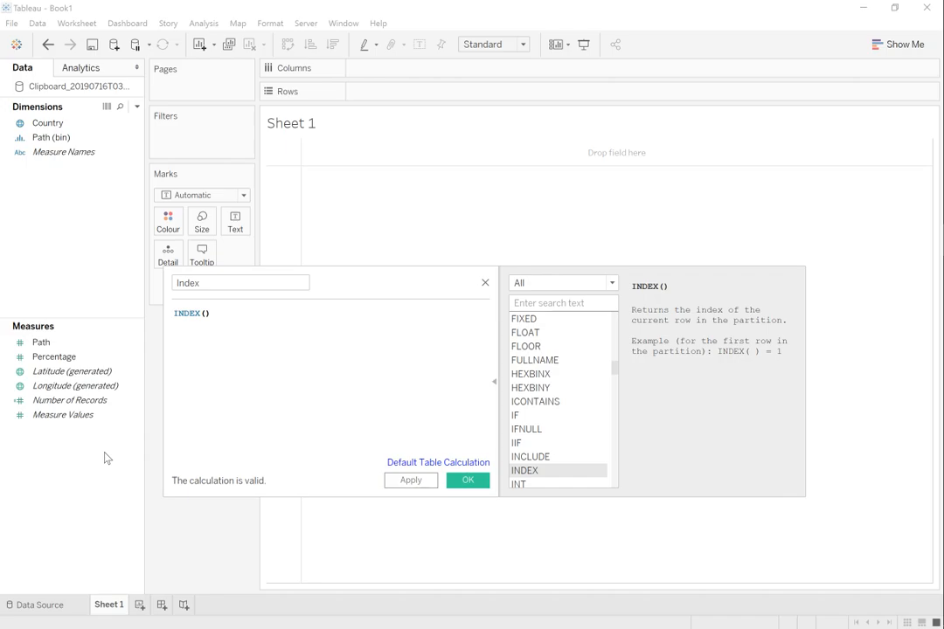
{"action": "left_click", "coordinate": [467, 481]}
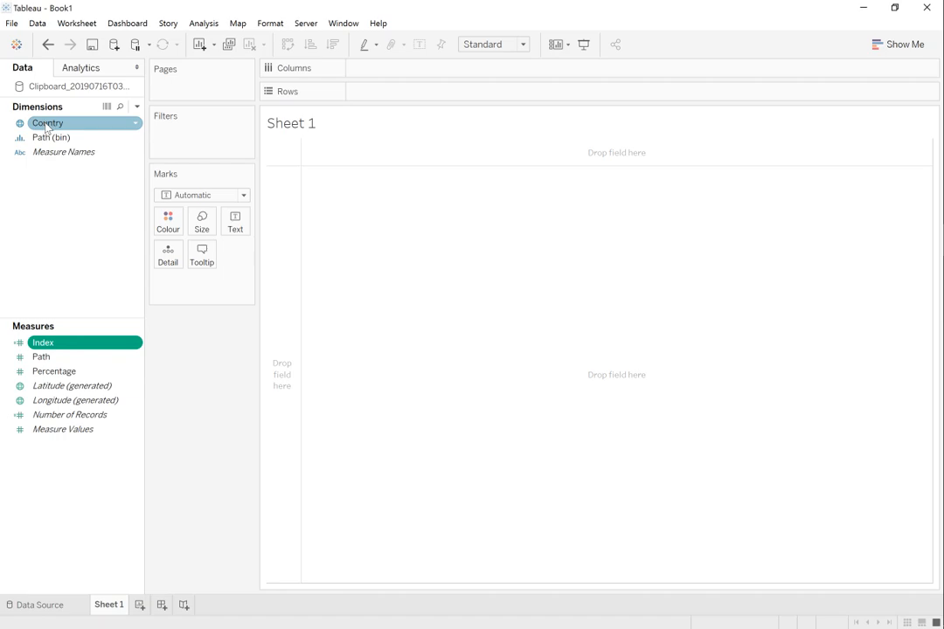
Step: Place Country on Rows and Index on Columns, and set the mark type to Square
{"action": "left_click_drag", "start_coordinate": [45, 127], "coordinate": [354, 98]}
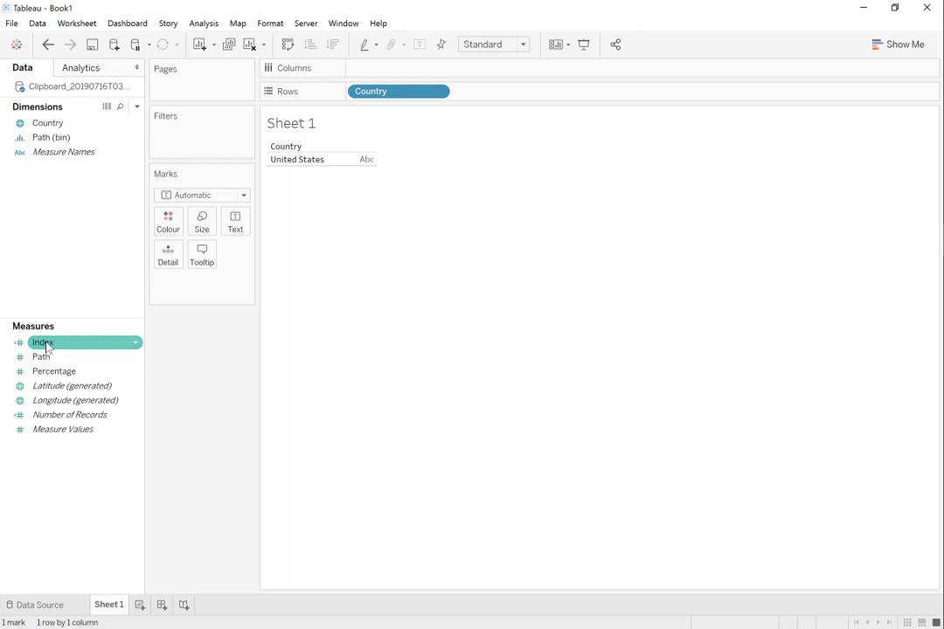
{"action": "left_click_drag", "start_coordinate": [46, 347], "coordinate": [382, 70]}
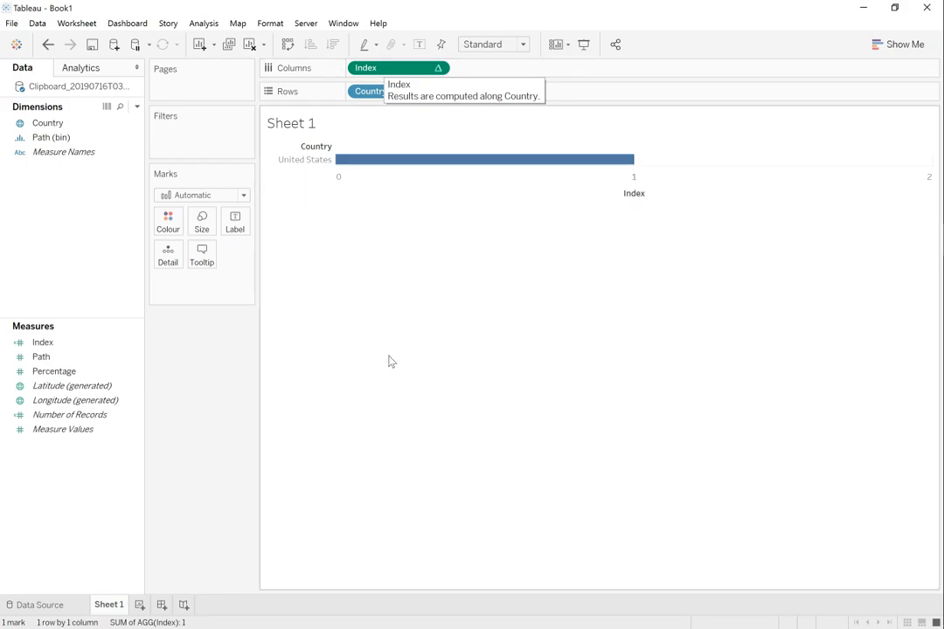
{"action": "mouse_move", "coordinate": [624, 169]}
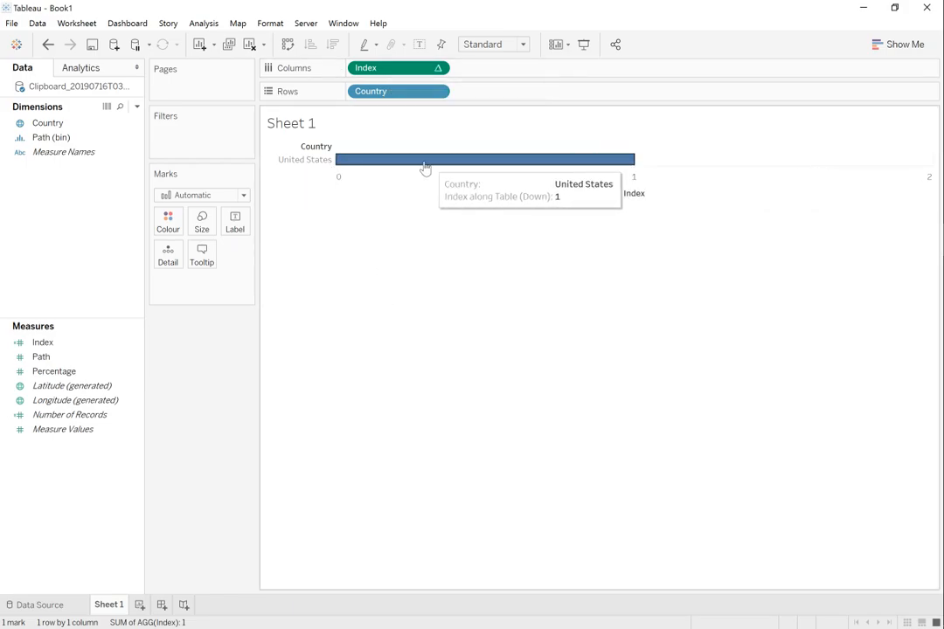
{"action": "left_click", "coordinate": [242, 196]}
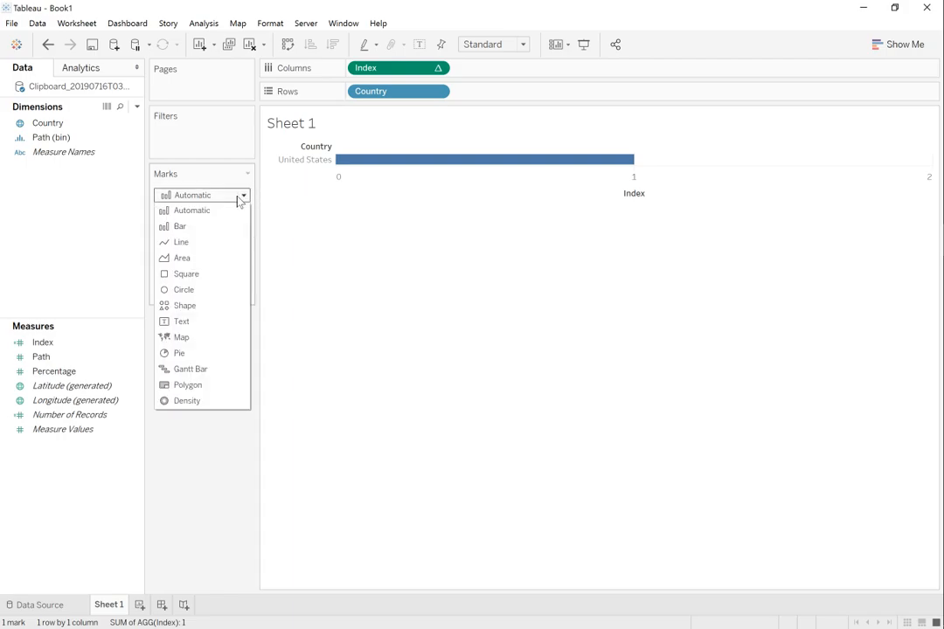
{"action": "left_click", "coordinate": [207, 276]}
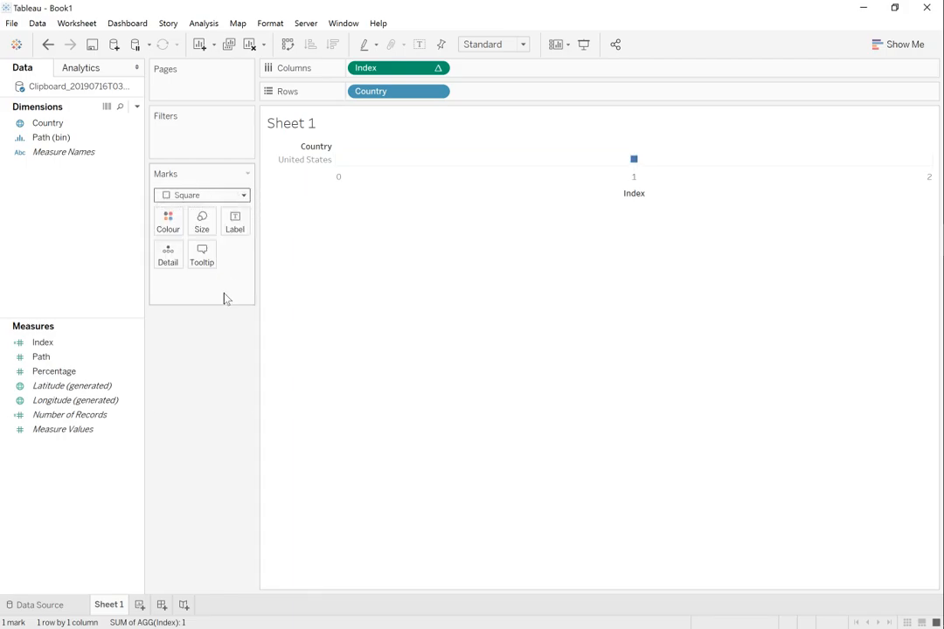
{"action": "mouse_move", "coordinate": [636, 164]}
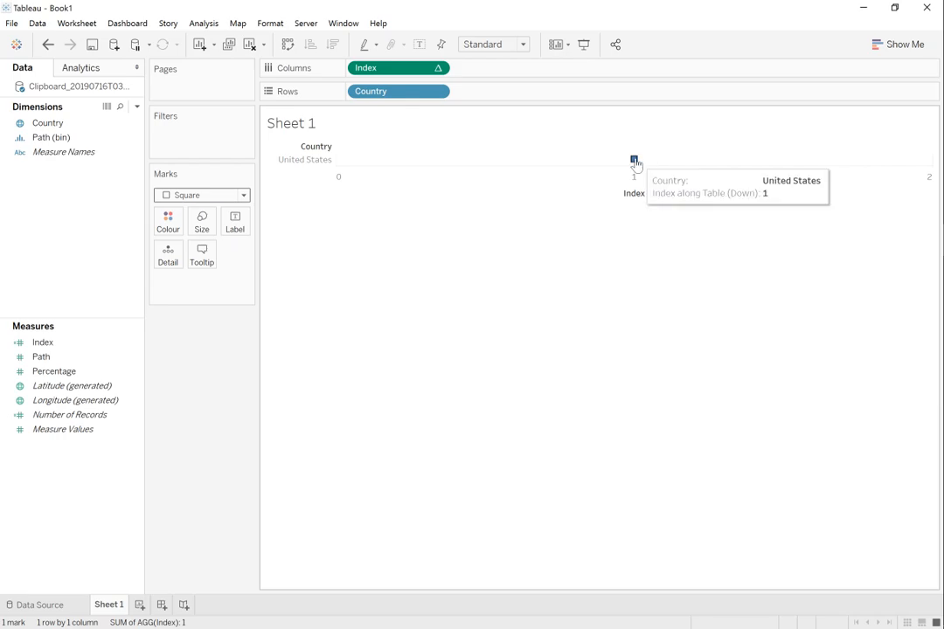
Step: Add Path (bin) to Rows after Country and check its Show Missing Values option
{"action": "left_click", "coordinate": [62, 139]}
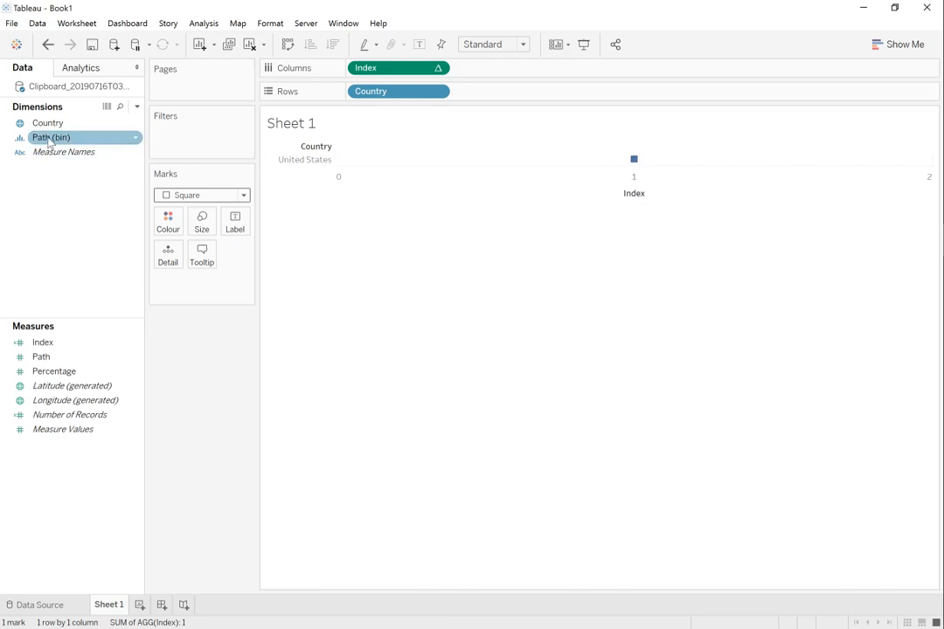
{"action": "left_click_drag", "start_coordinate": [50, 145], "coordinate": [504, 91]}
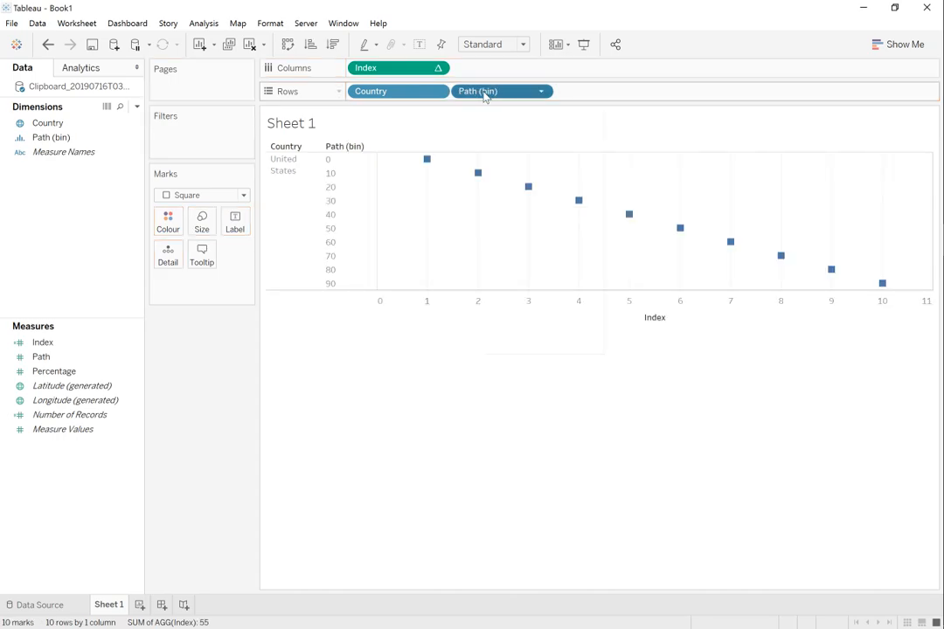
{"action": "right_click", "coordinate": [485, 94]}
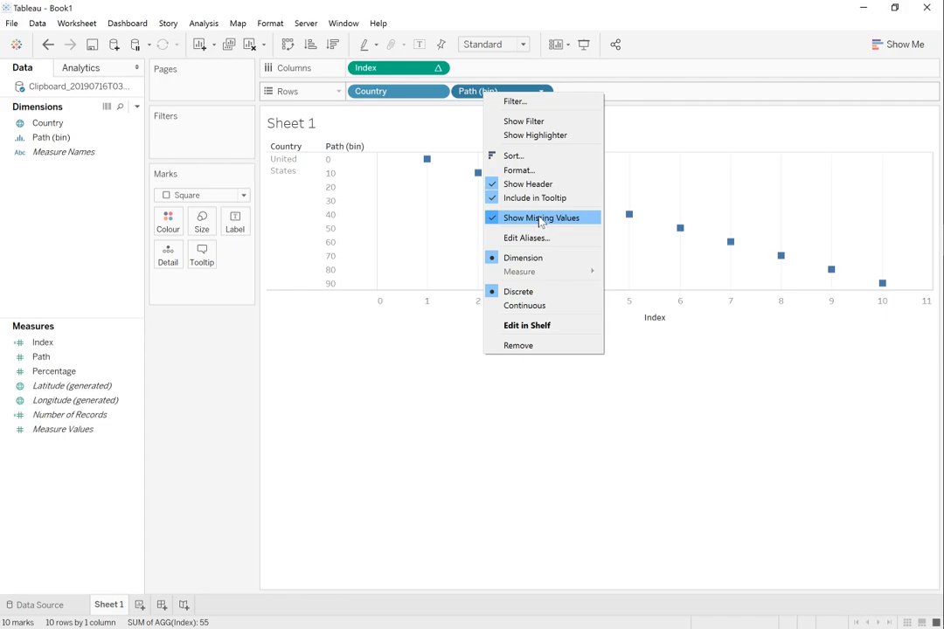
{"action": "left_click", "coordinate": [436, 375]}
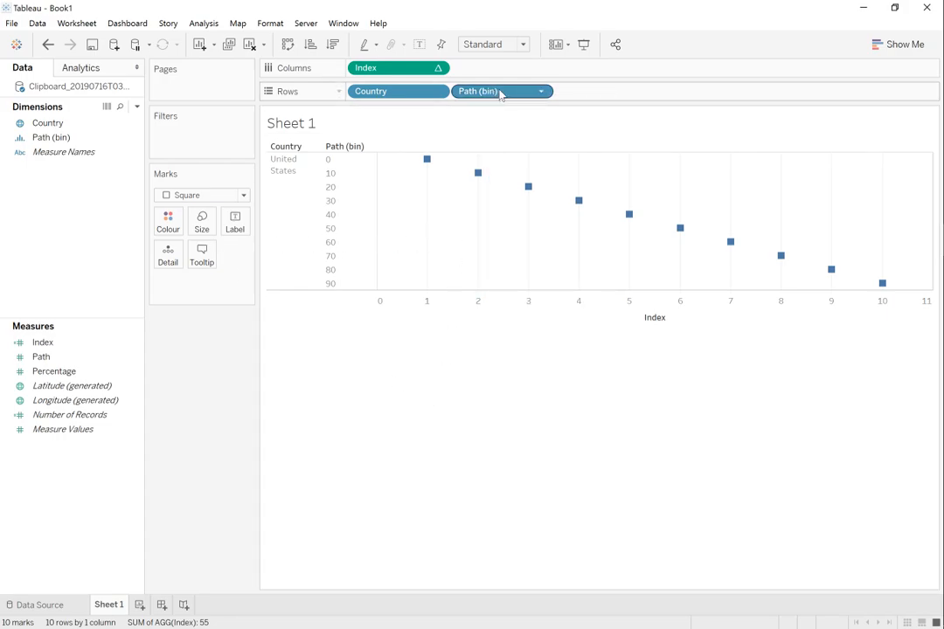
Step: Move Path (bin) from Rows to Detail and set Index to compute using Path (bin)
{"action": "left_click_drag", "start_coordinate": [494, 93], "coordinate": [169, 257]}
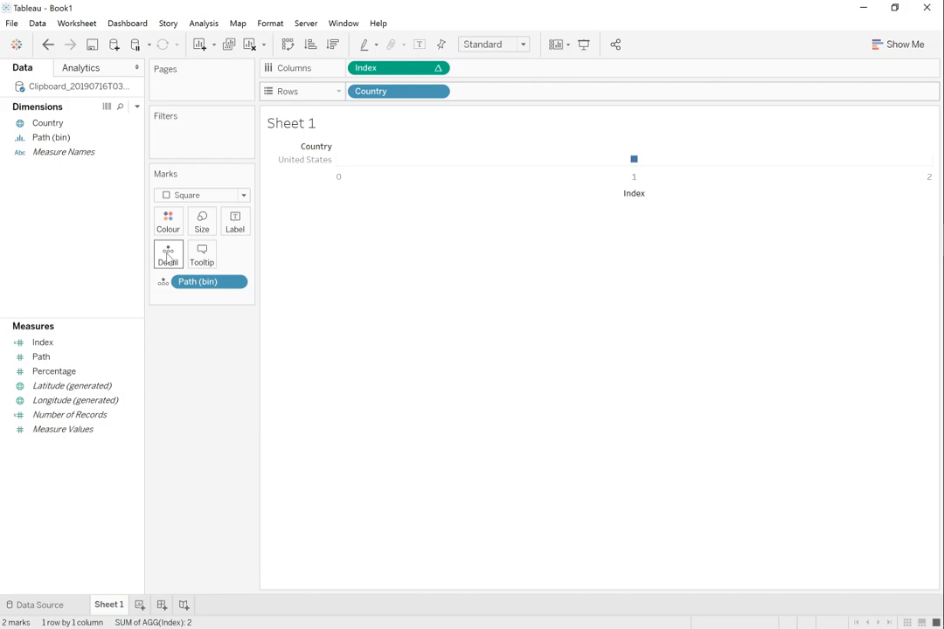
{"action": "right_click", "coordinate": [393, 71]}
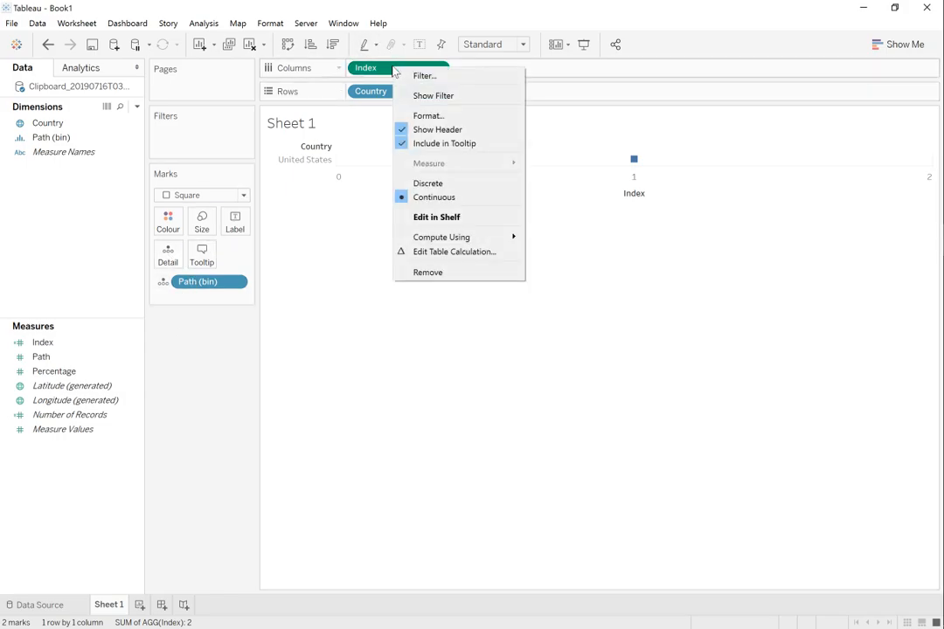
{"action": "mouse_move", "coordinate": [476, 238]}
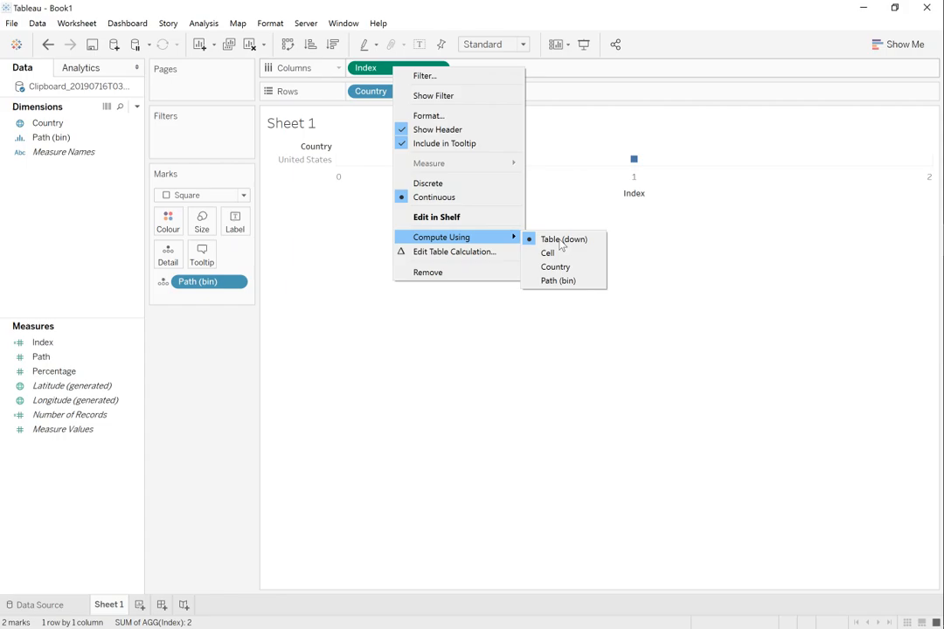
{"action": "left_click", "coordinate": [585, 281]}
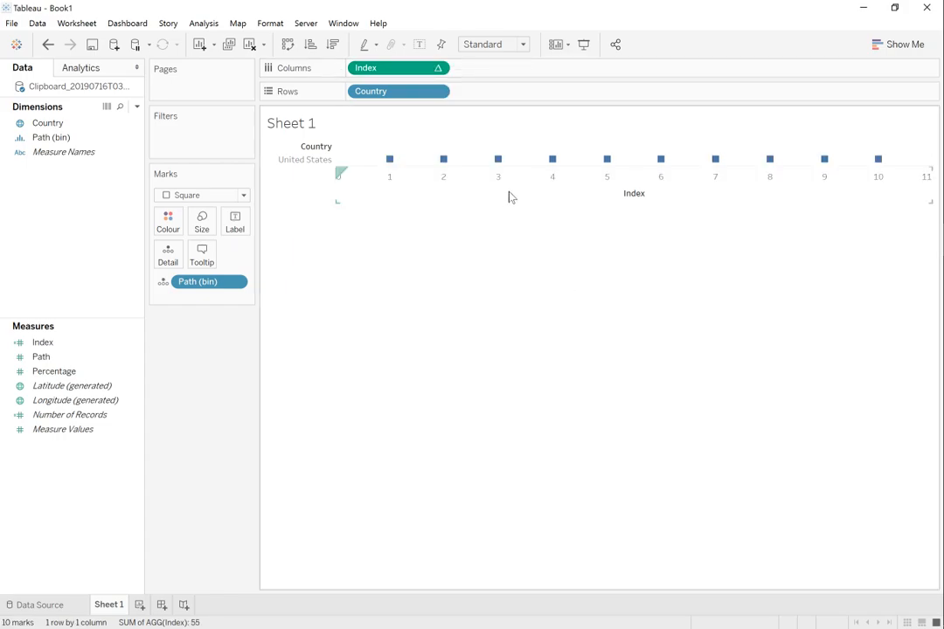
Step: Increase the height of the United States row and label the square marks with Percentage
{"action": "mouse_move", "coordinate": [389, 166]}
{"action": "mouse_move", "coordinate": [607, 166]}
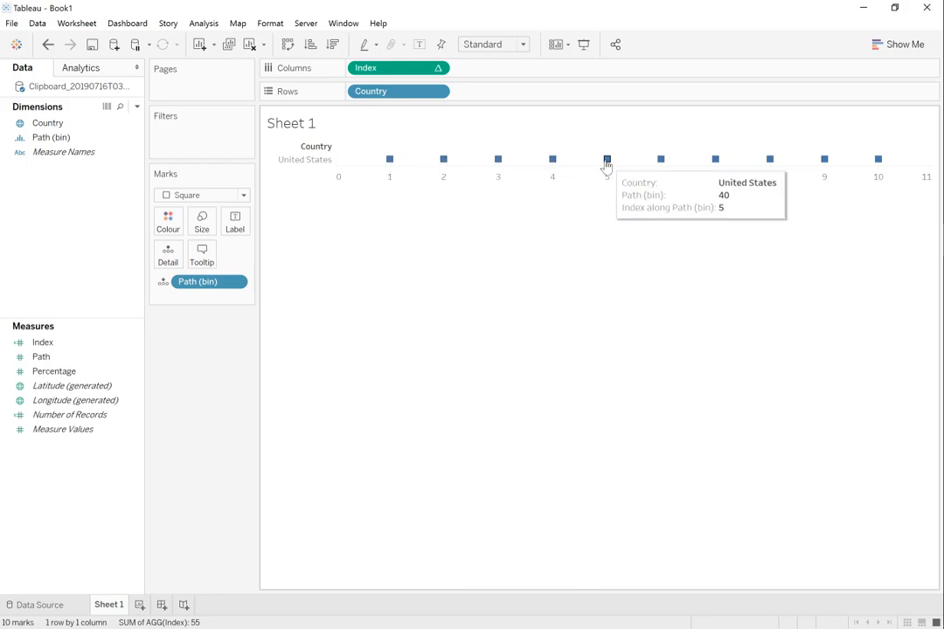
{"action": "mouse_move", "coordinate": [662, 166]}
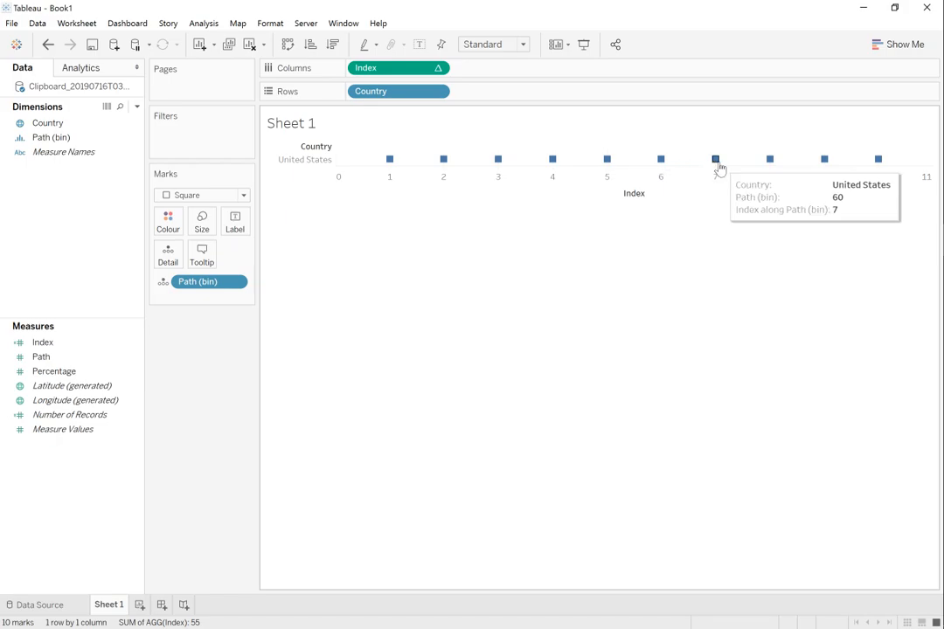
{"action": "mouse_move", "coordinate": [771, 167]}
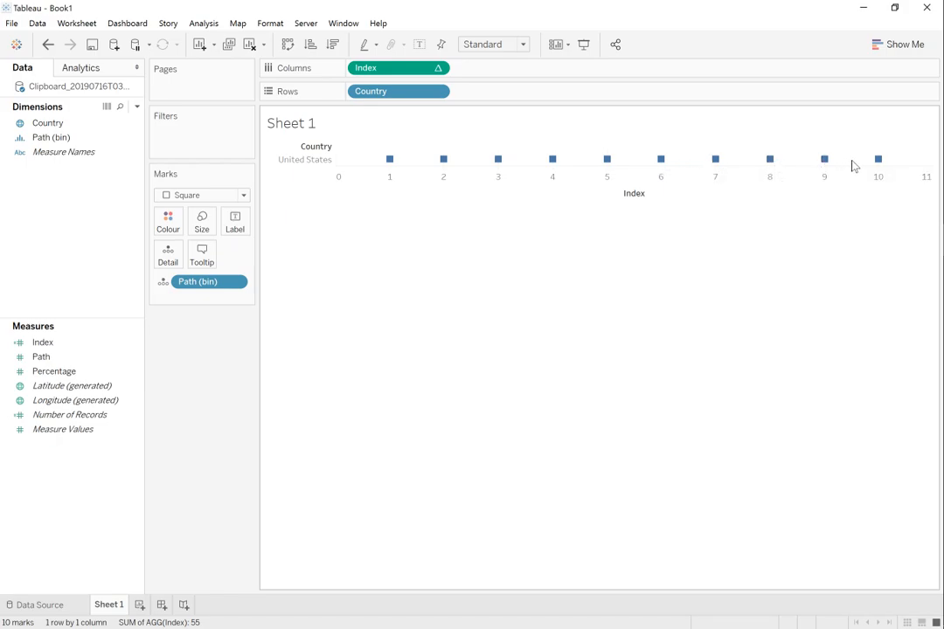
{"action": "mouse_move", "coordinate": [879, 163]}
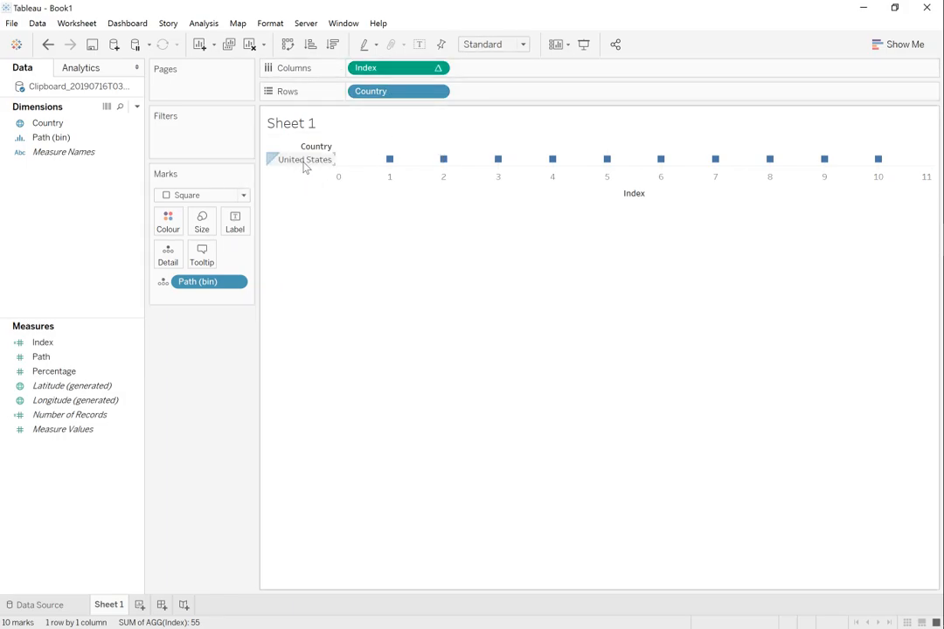
{"action": "left_click_drag", "start_coordinate": [304, 196], "coordinate": [306, 207]}
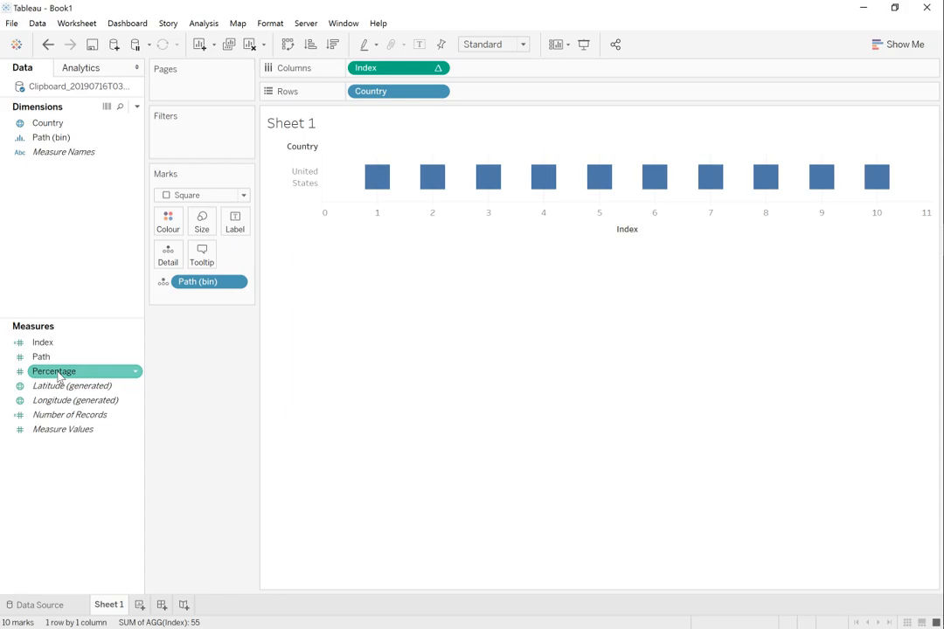
{"action": "left_click_drag", "start_coordinate": [59, 374], "coordinate": [234, 223]}
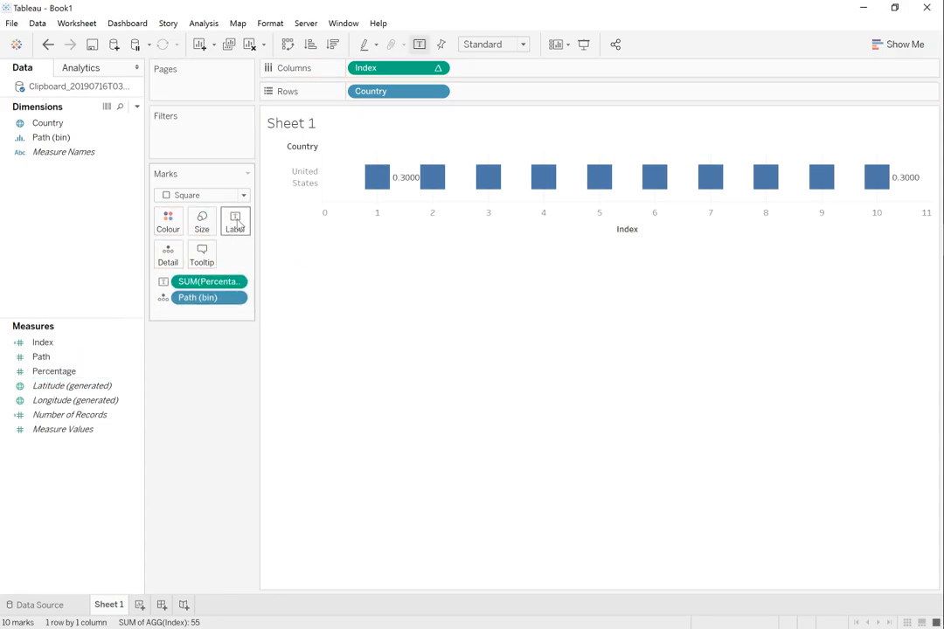
Step: Centre the mark labels horizontally on the square marks
{"action": "left_click", "coordinate": [234, 222]}
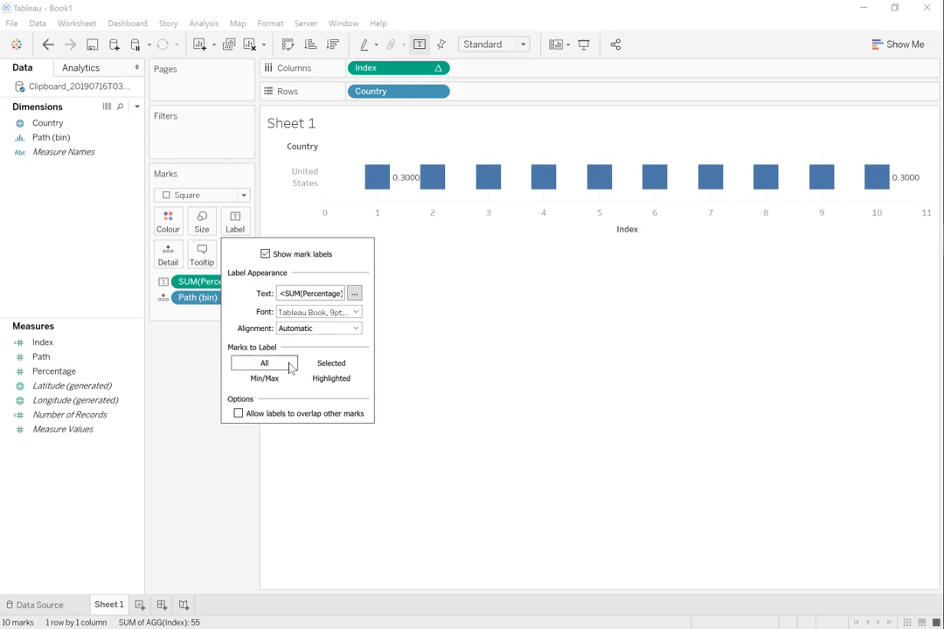
{"action": "left_click", "coordinate": [288, 329]}
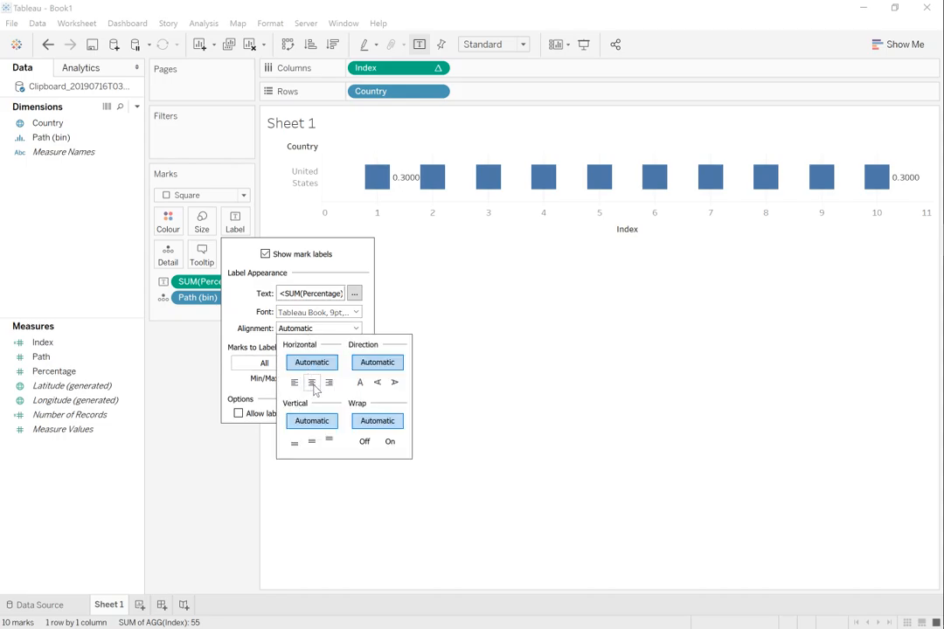
{"action": "left_click", "coordinate": [312, 387]}
{"action": "left_click", "coordinate": [488, 430]}
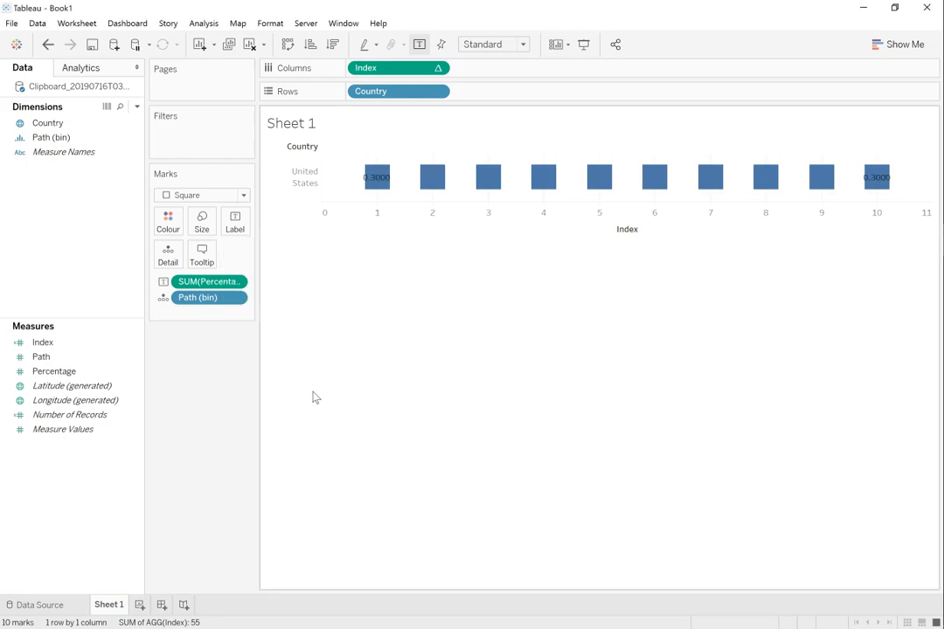
Step: Set the Percentage measure's default number format to Percentage with 1 decimal place
{"action": "right_click", "coordinate": [77, 371]}
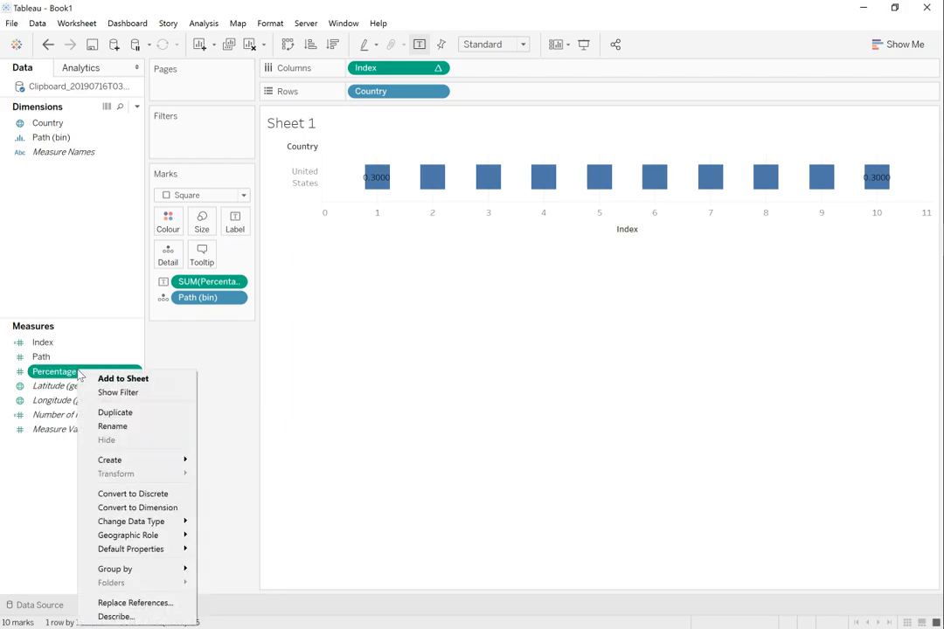
{"action": "mouse_move", "coordinate": [150, 555]}
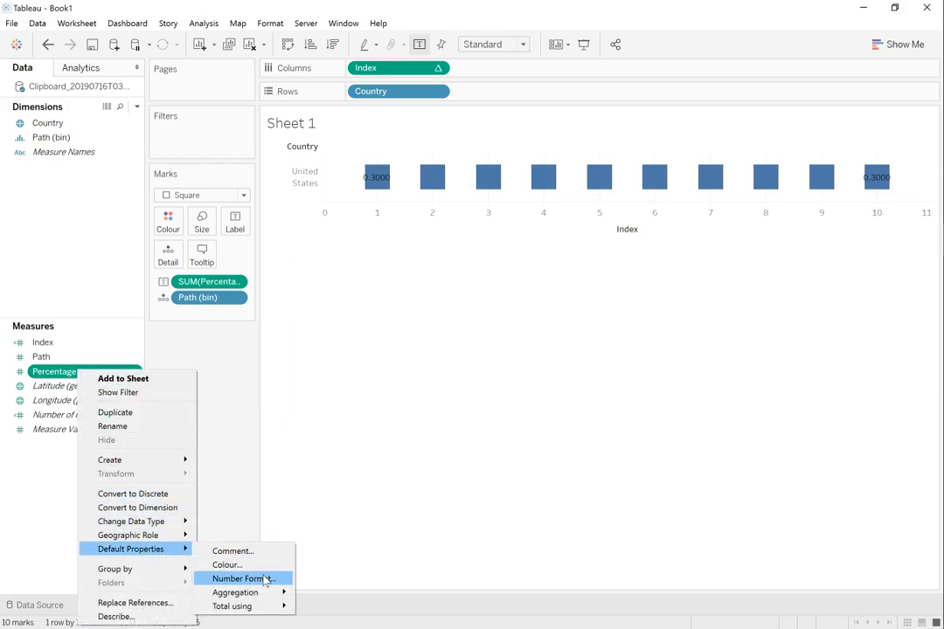
{"action": "left_click", "coordinate": [263, 578]}
{"action": "left_click", "coordinate": [367, 298]}
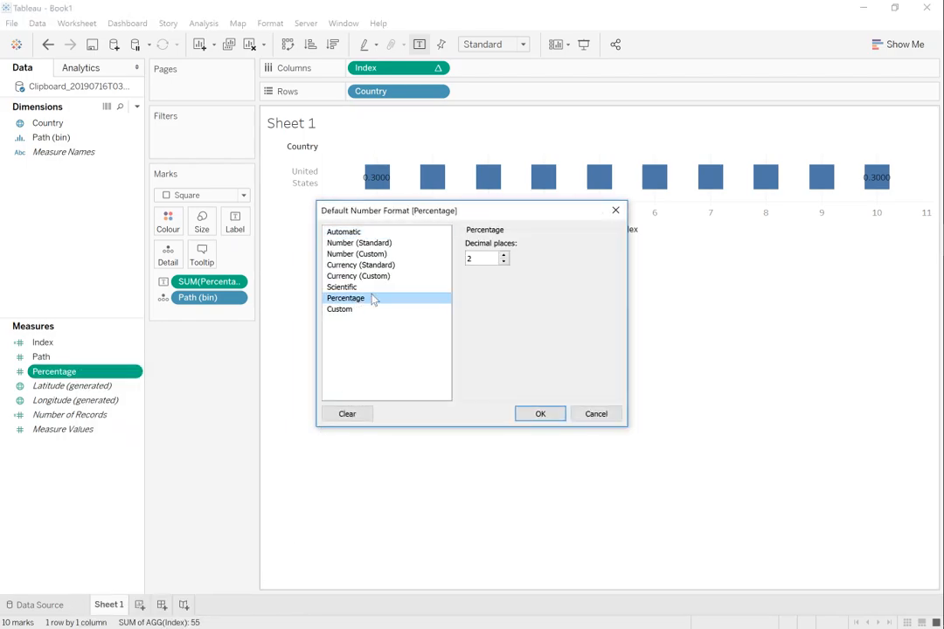
{"action": "left_click", "coordinate": [504, 262]}
{"action": "left_click", "coordinate": [541, 414]}
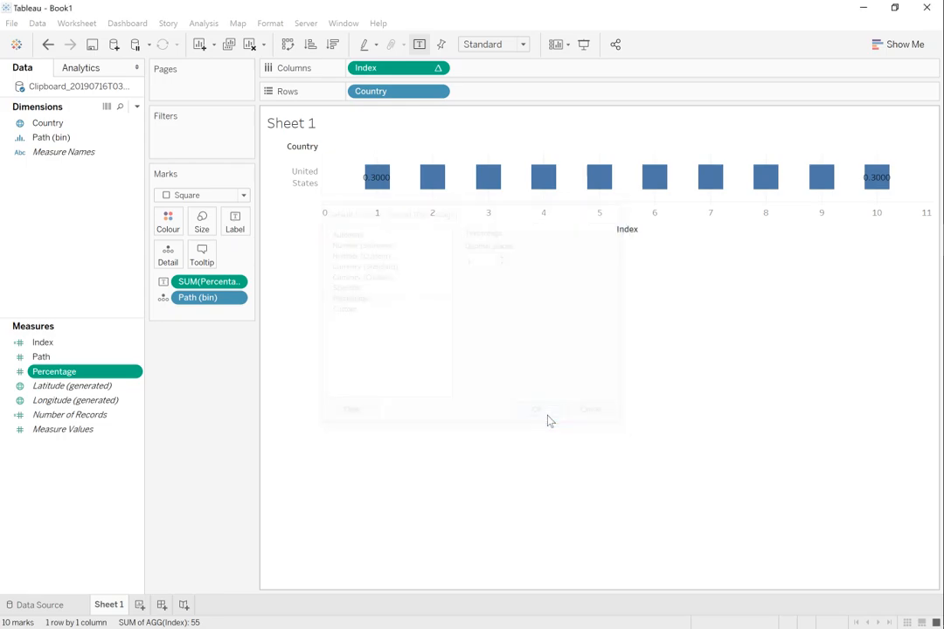
Step: Slightly enlarge the square marks so the percentage labels fit inside them
{"action": "left_click", "coordinate": [202, 222]}
{"action": "left_click_drag", "start_coordinate": [232, 257], "coordinate": [239, 260]}
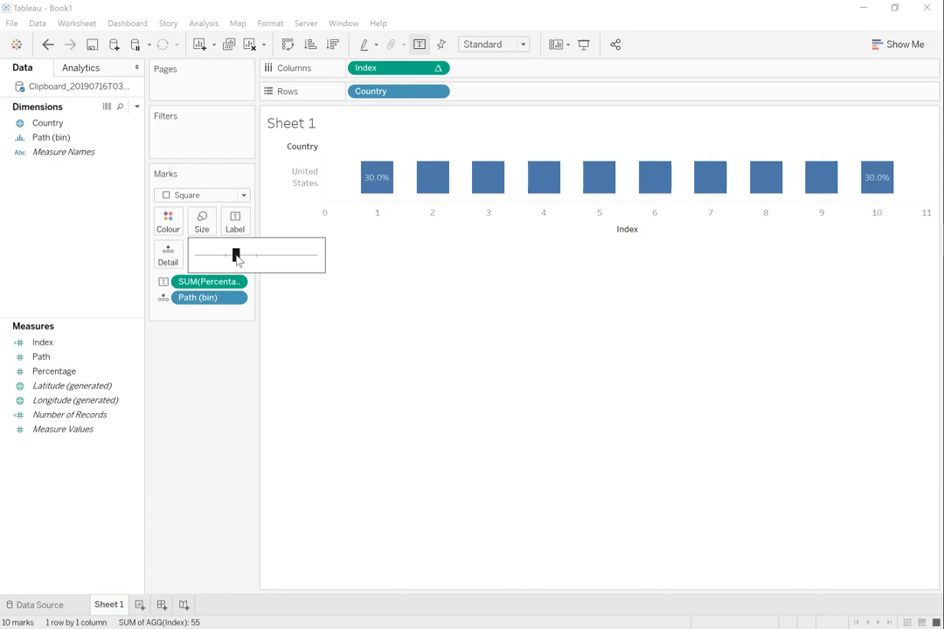
{"action": "left_click", "coordinate": [388, 312]}
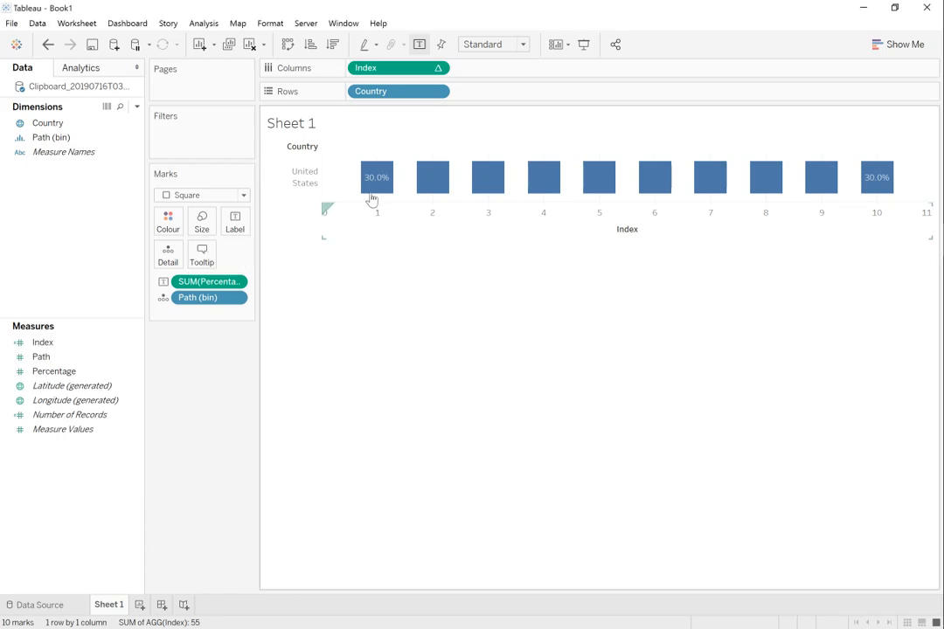
{"action": "mouse_move", "coordinate": [374, 191]}
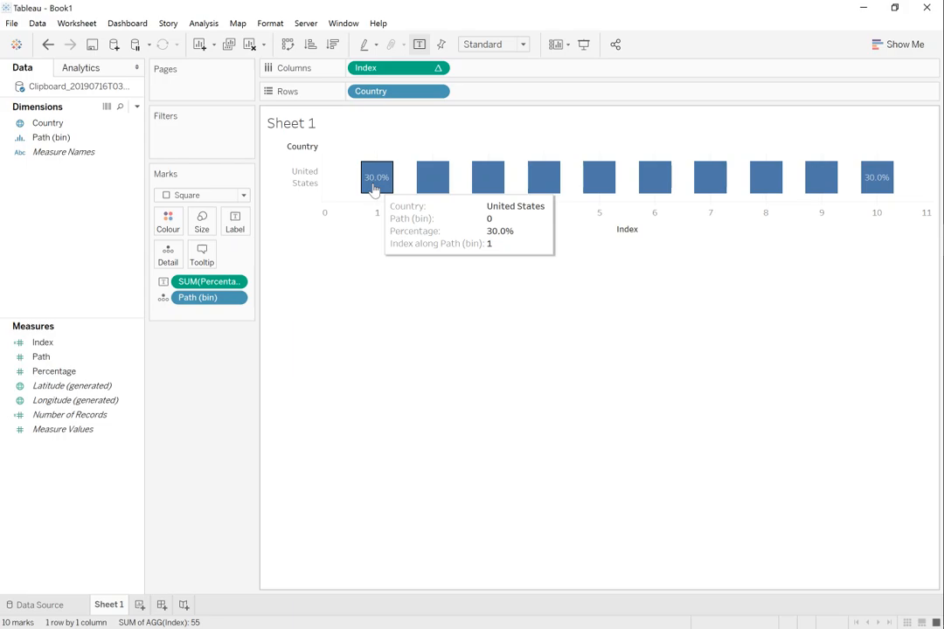
{"action": "mouse_move", "coordinate": [878, 186]}
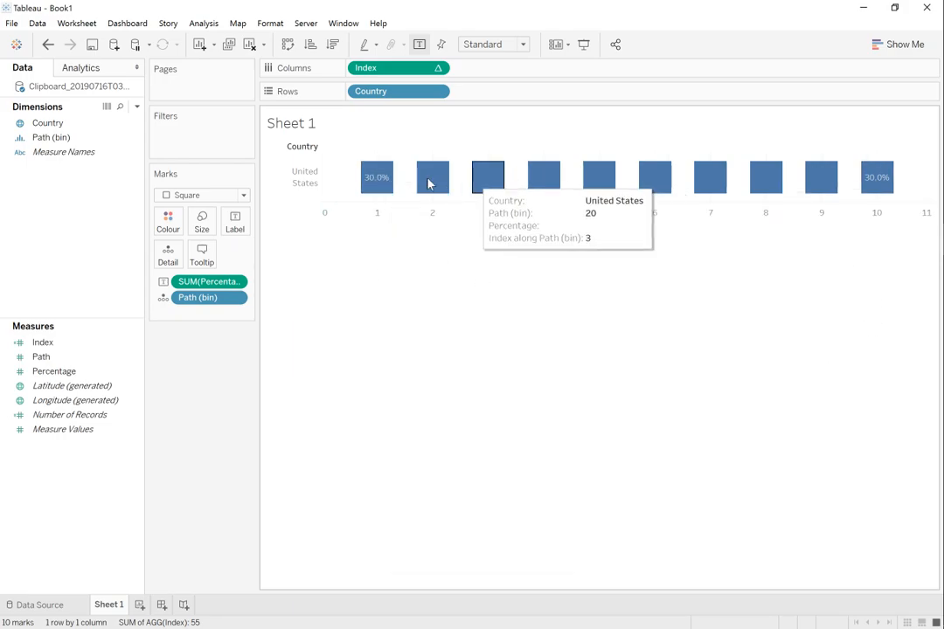
{"action": "mouse_move", "coordinate": [815, 181]}
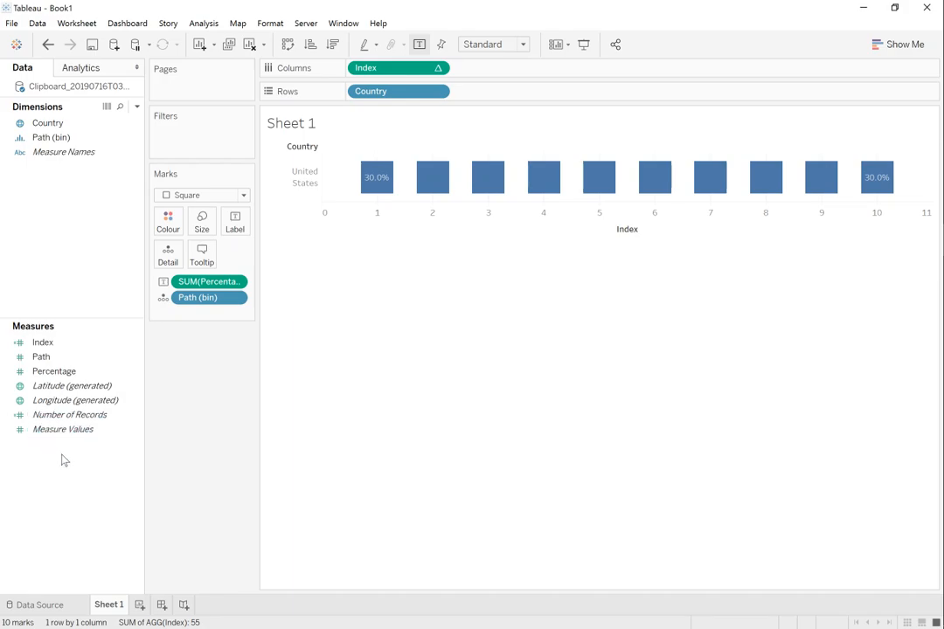
Step: Create a calculated field from the Percentage measure and name it TC_Percentage
{"action": "right_click", "coordinate": [61, 376]}
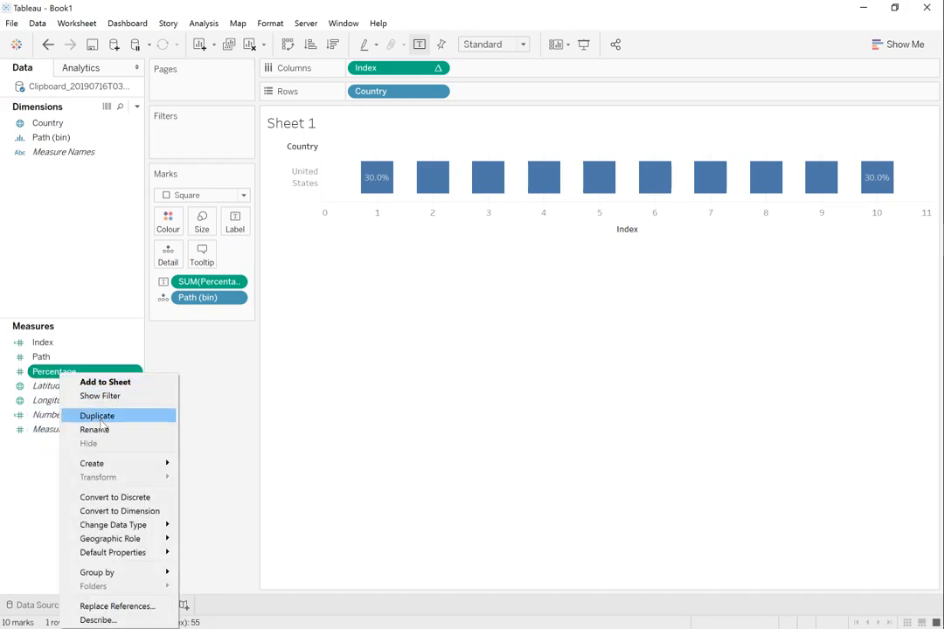
{"action": "mouse_move", "coordinate": [120, 468]}
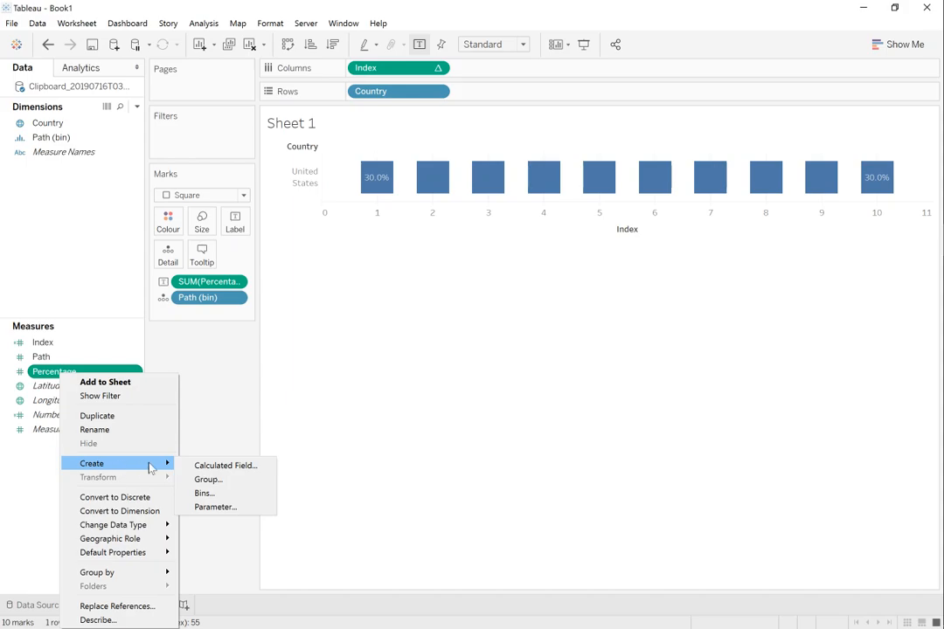
{"action": "left_click", "coordinate": [210, 466]}
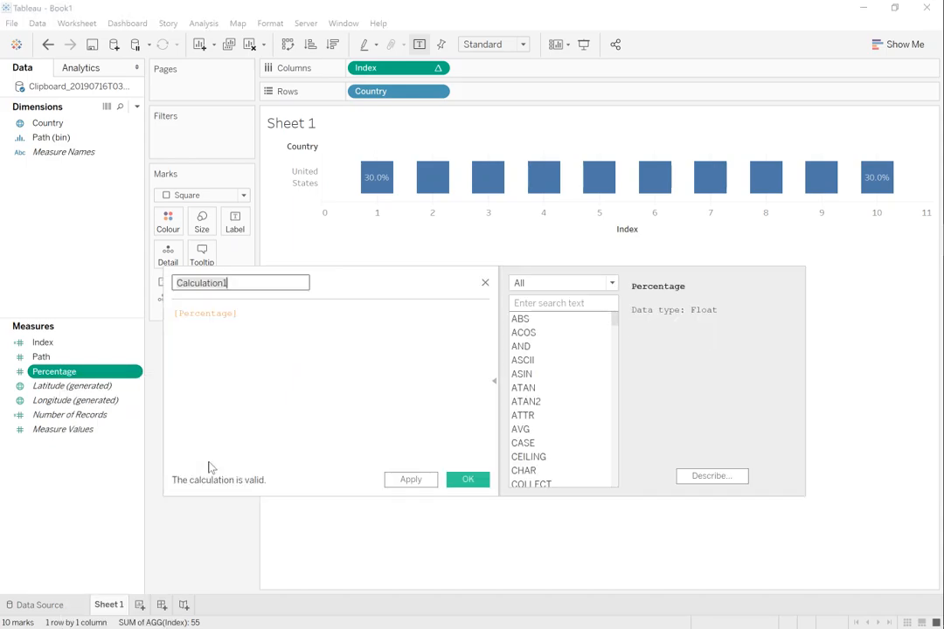
{"action": "type", "text": "TC_Percentage"}
{"action": "key", "text": "Tab"}
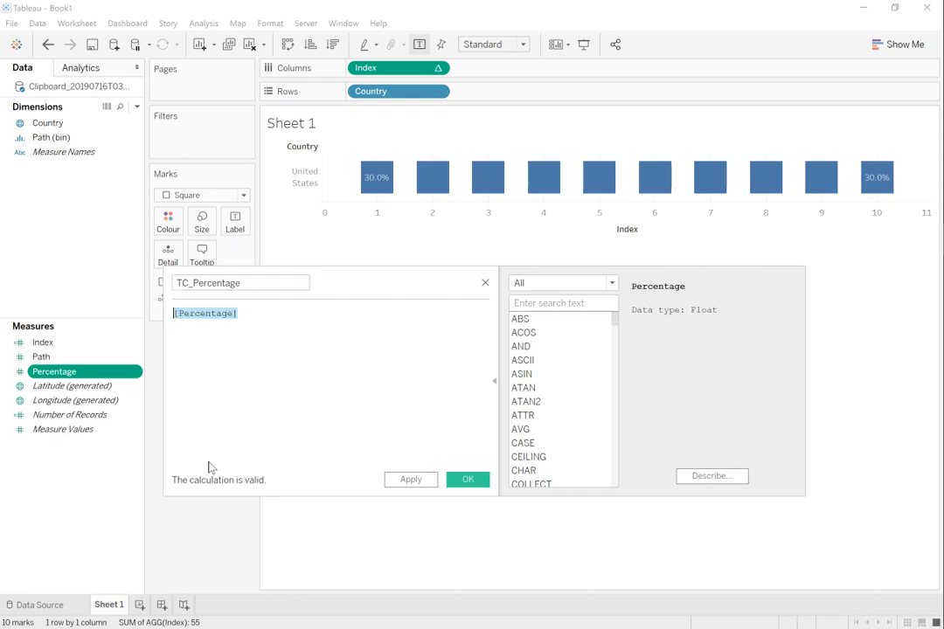
Step: Define TC_Percentage as WINDOW_MAX(MAX([Percentage])) and save the calculated field
{"action": "type", "text": "window"}
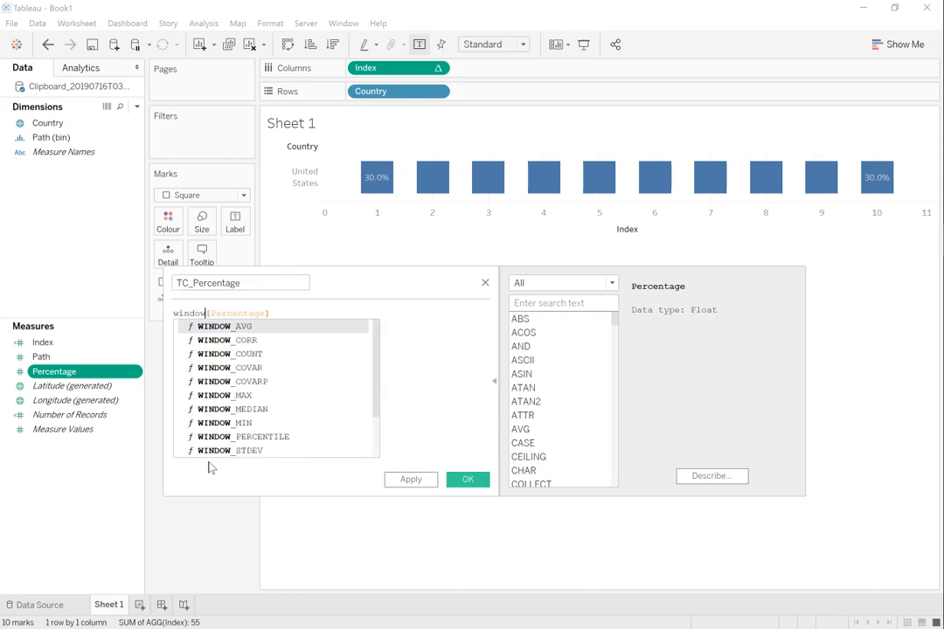
{"action": "key", "text": "Down"}
{"action": "key", "text": "Down"}
{"action": "key", "text": "Down"}
{"action": "key", "text": "Down"}
{"action": "key", "text": "Down"}
{"action": "key", "text": "Return"}
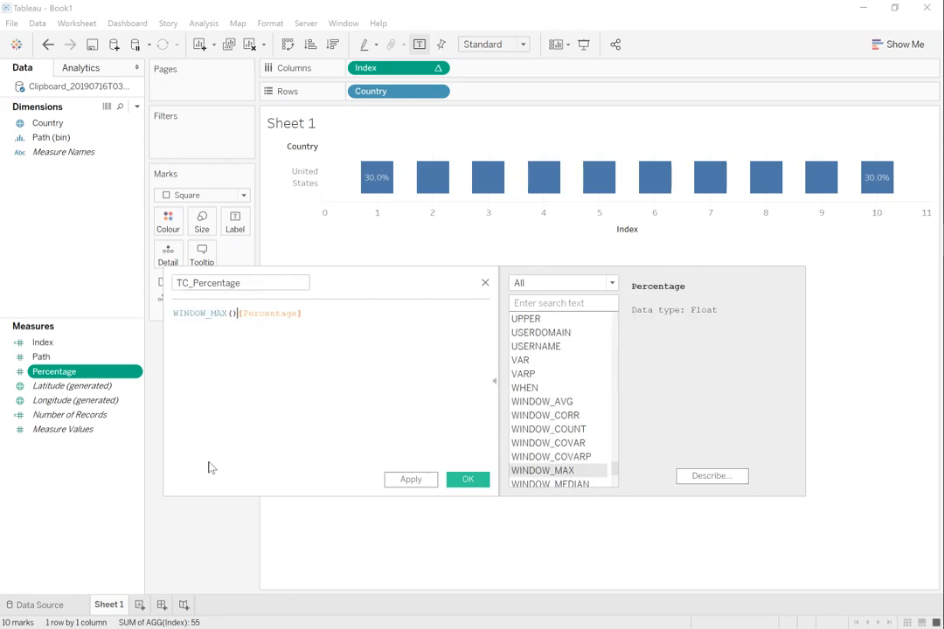
{"action": "type", "text": "MAX("}
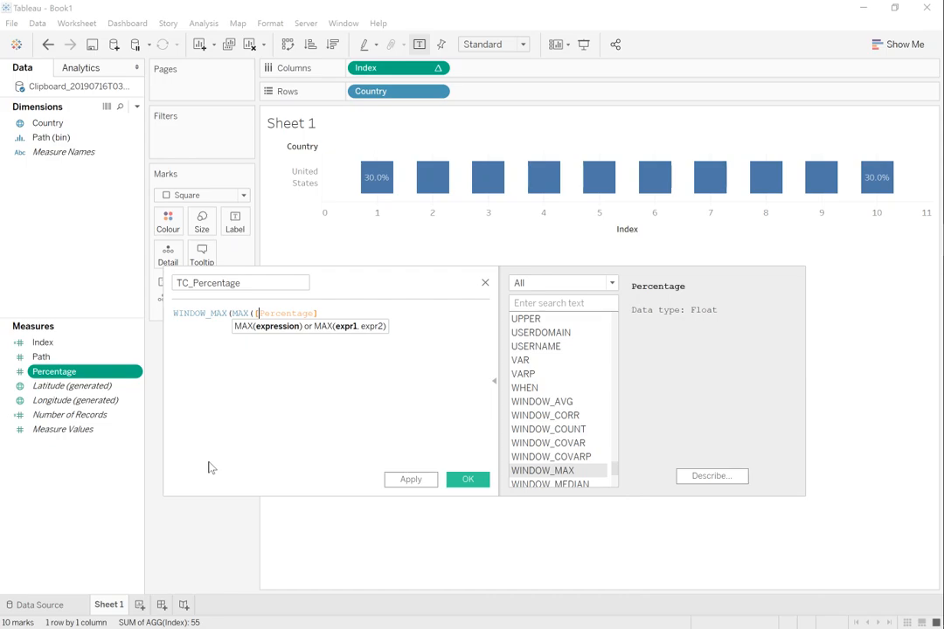
{"action": "key", "text": "End"}
{"action": "type", "text": "))"}
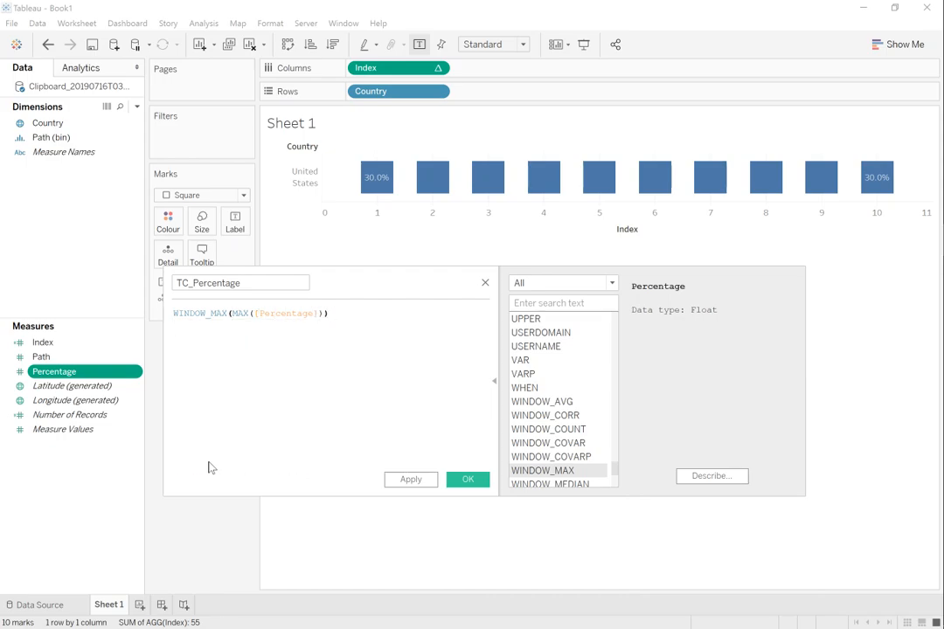
{"action": "left_click", "coordinate": [420, 483]}
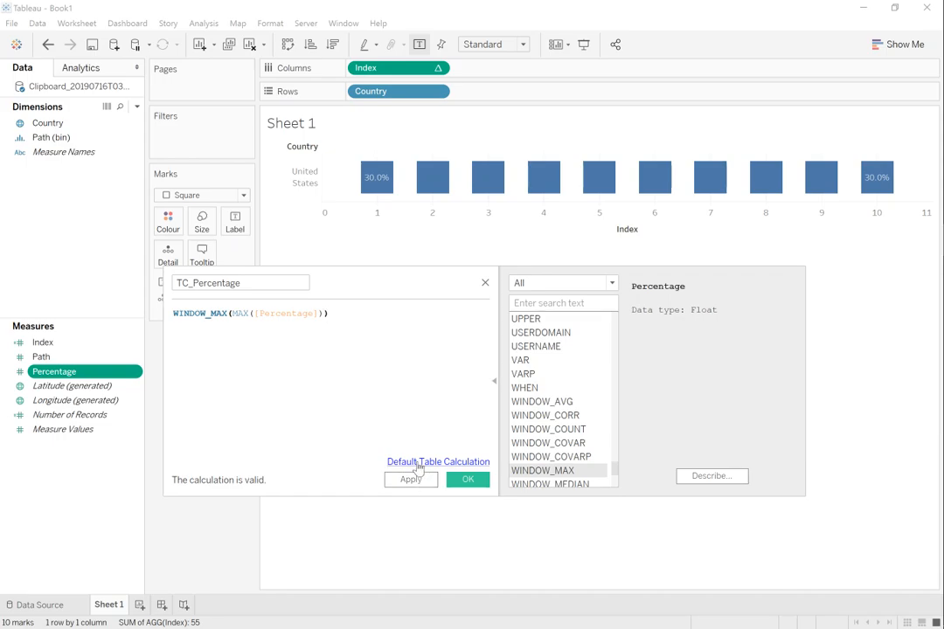
{"action": "left_click", "coordinate": [413, 482]}
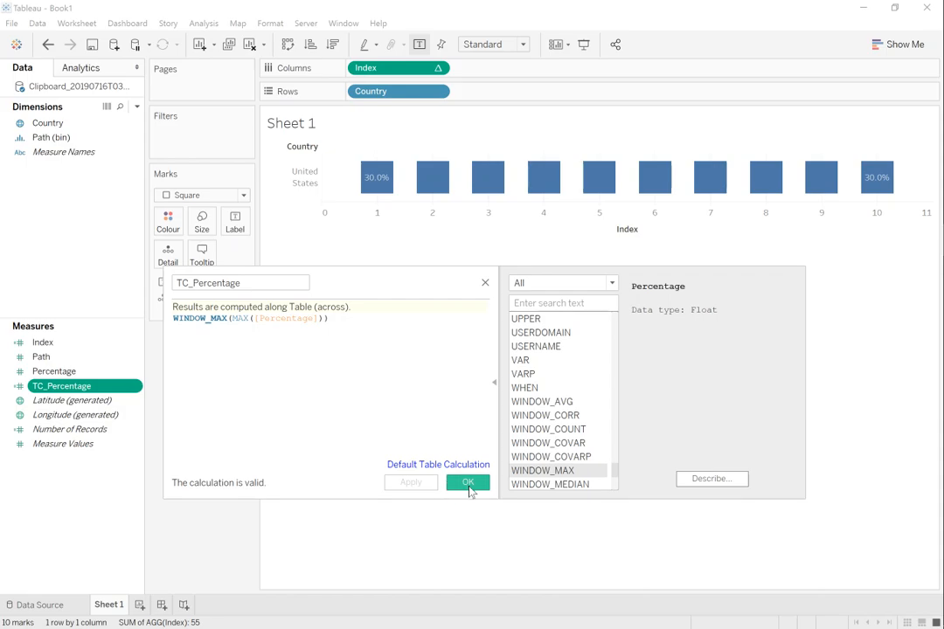
{"action": "left_click", "coordinate": [469, 486]}
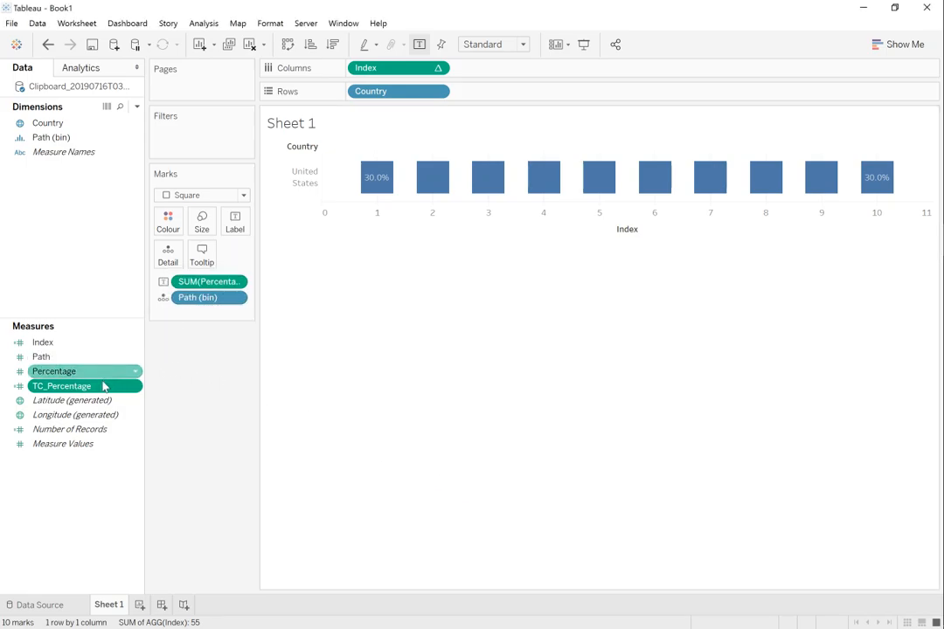
Step: Replace the Percentage label on the marks with TC_Percentage and set it to compute using Path (bin)
{"action": "left_click_drag", "start_coordinate": [73, 393], "coordinate": [204, 289]}
{"action": "right_click", "coordinate": [203, 289]}
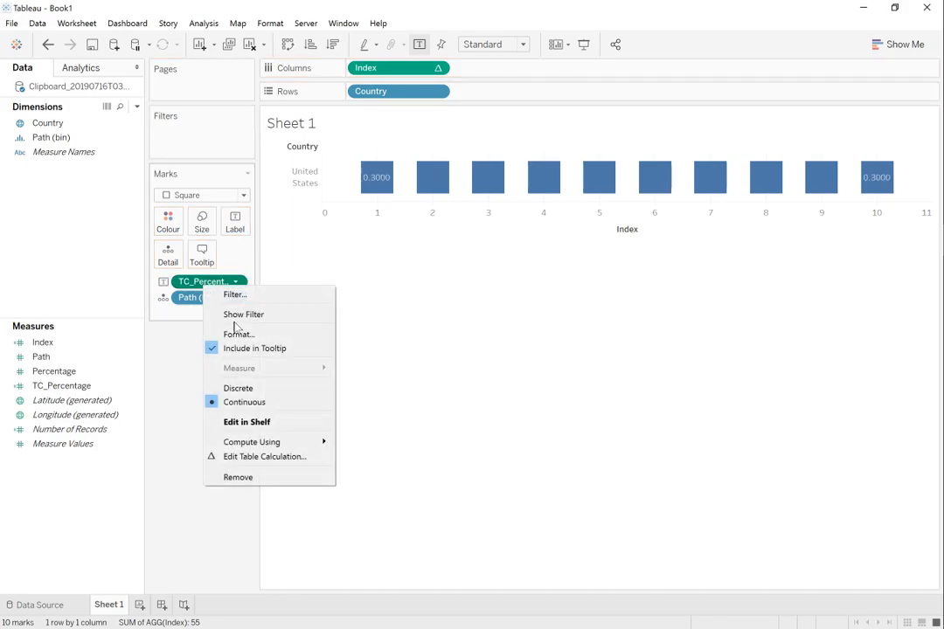
{"action": "mouse_move", "coordinate": [287, 446]}
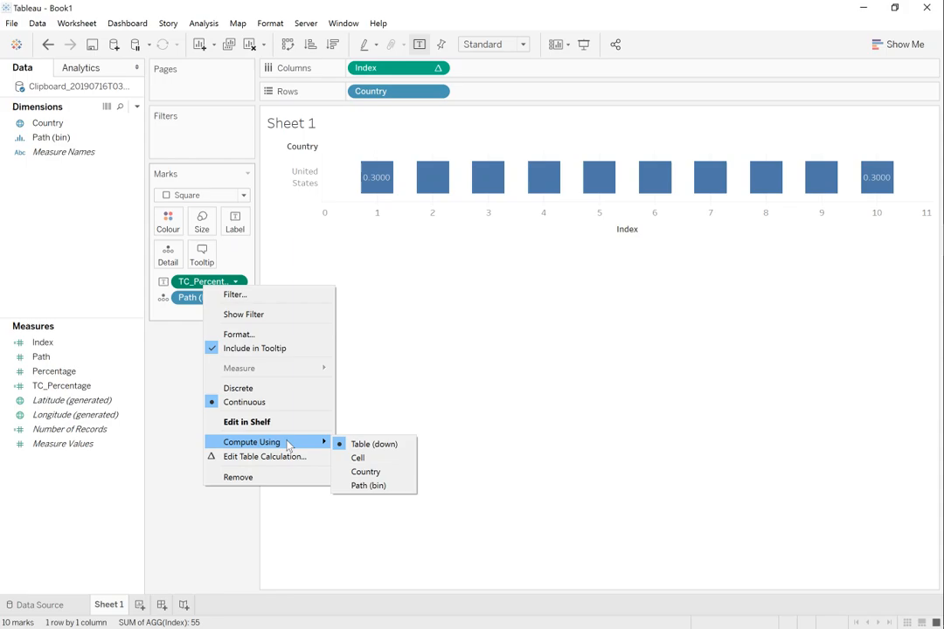
{"action": "left_click", "coordinate": [367, 487]}
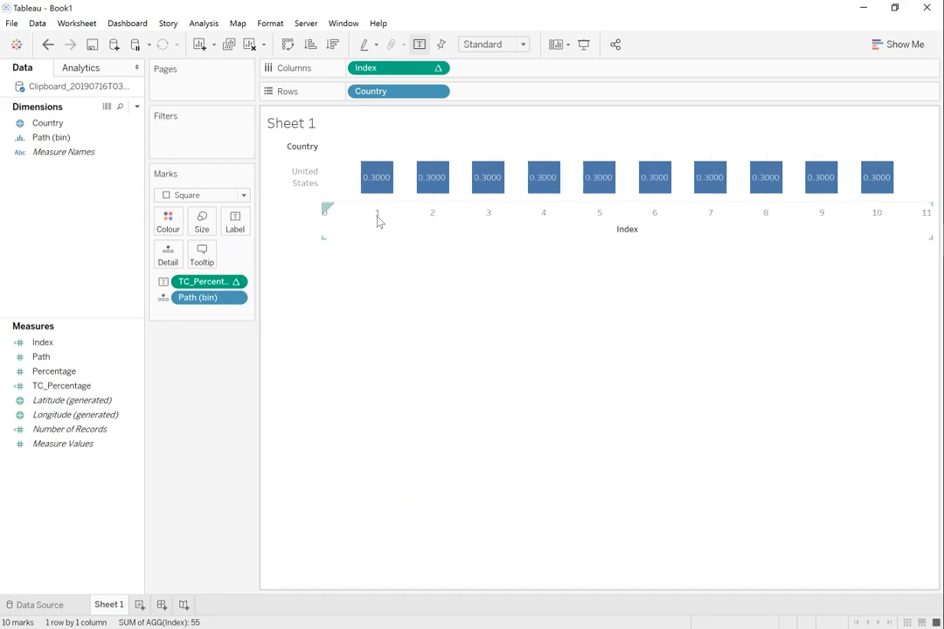
{"action": "mouse_move", "coordinate": [373, 194]}
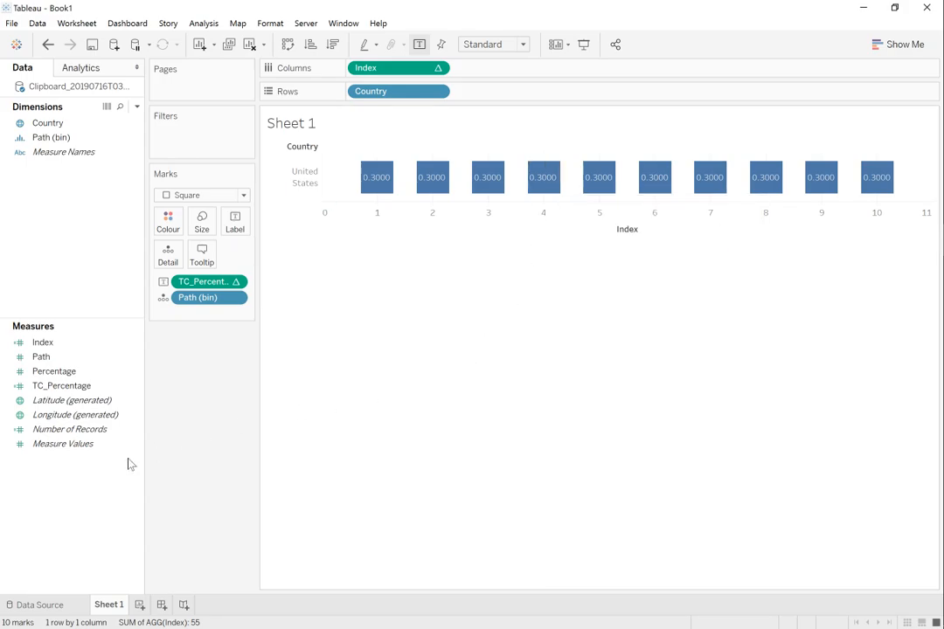
Step: Create a new blank calculated field and name it TC_Block Value
{"action": "right_click", "coordinate": [77, 479]}
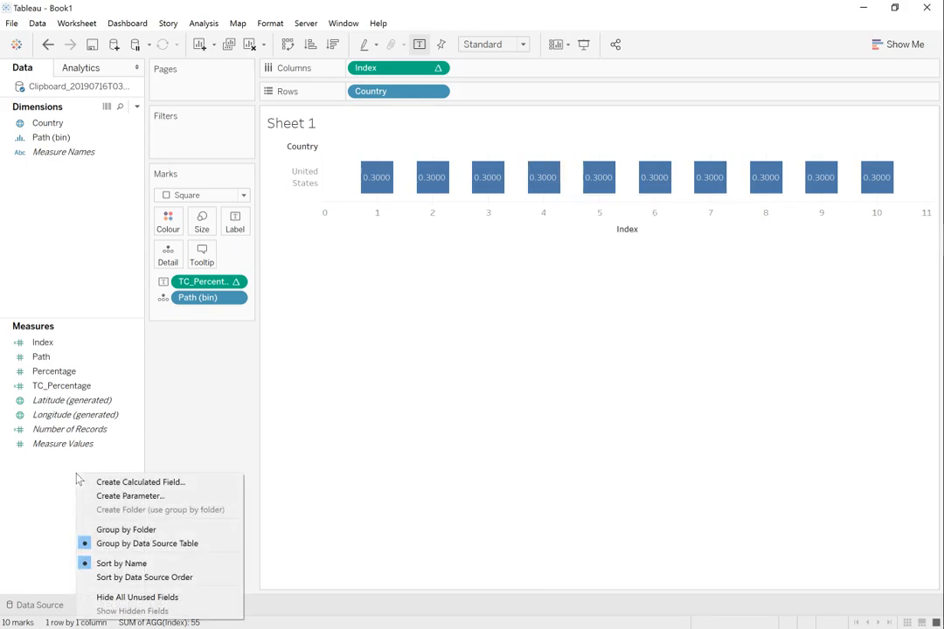
{"action": "left_click", "coordinate": [93, 483]}
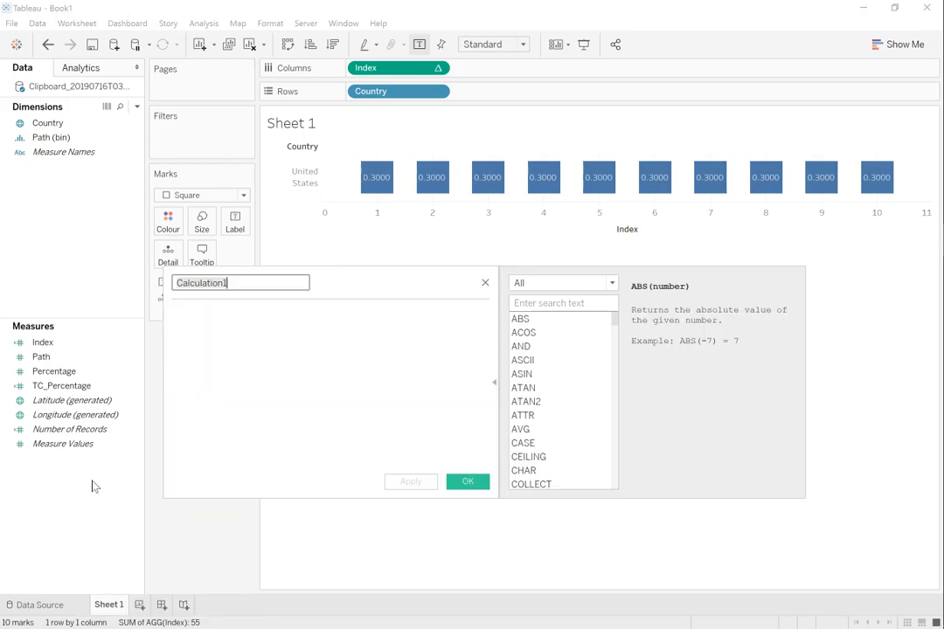
{"action": "type", "text": "T"}
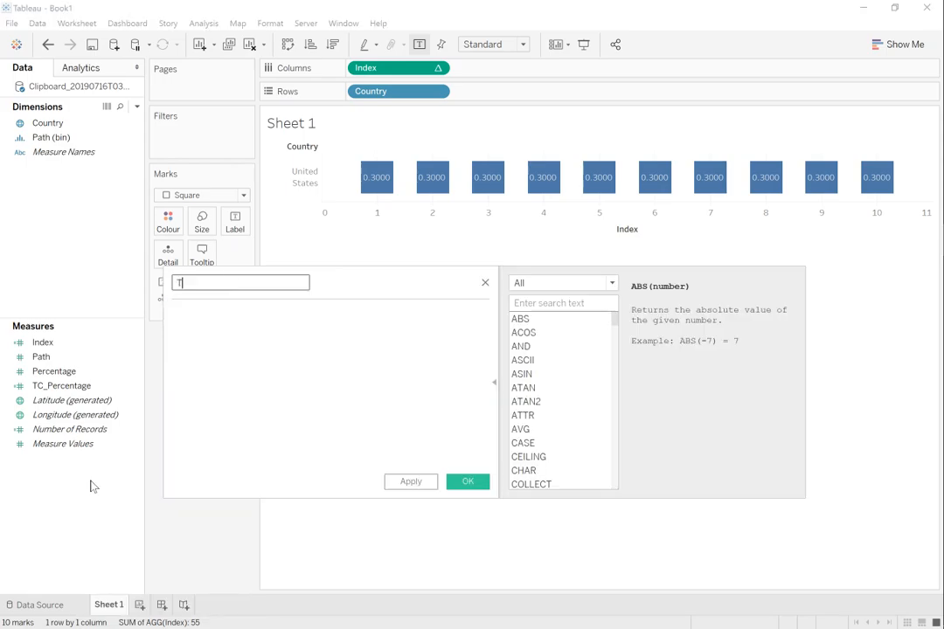
{"action": "type", "text": "C_Block Value"}
{"action": "key", "text": "Tab"}
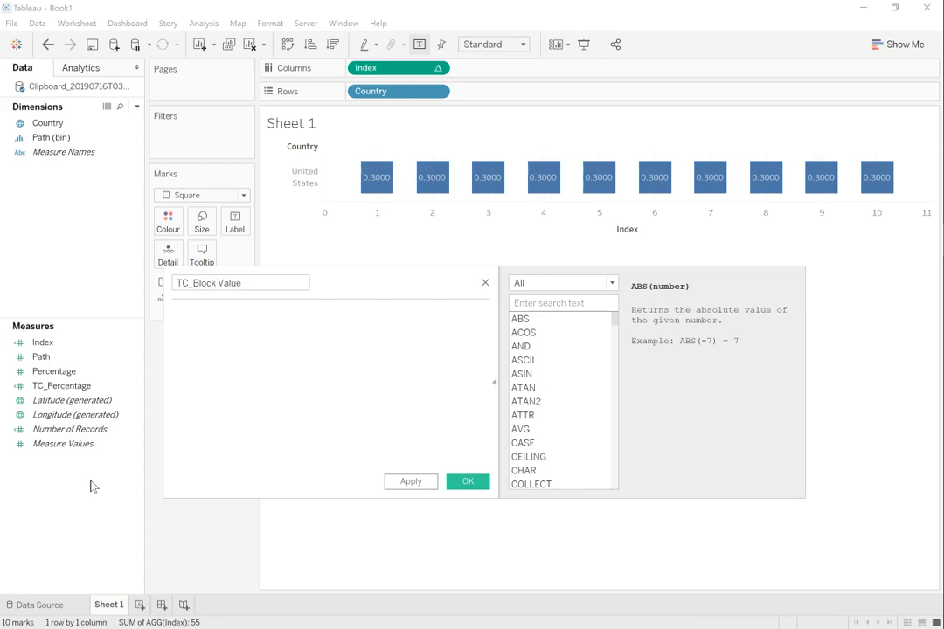
Step: Define TC_Block Value as [Index]/WINDOW_MAX([Index]) and save the calculated field
{"action": "type", "text": "index"}
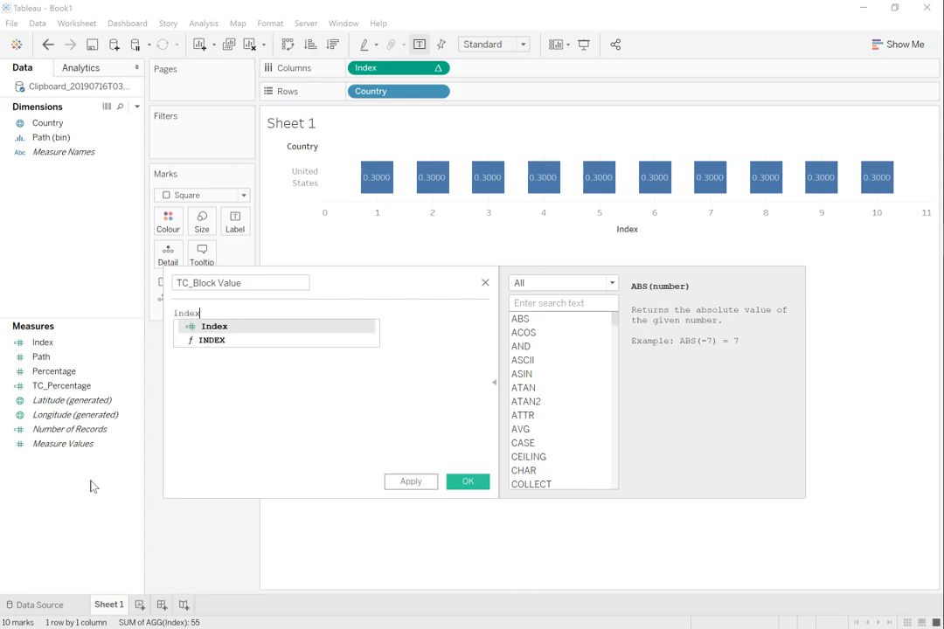
{"action": "key", "text": "Return"}
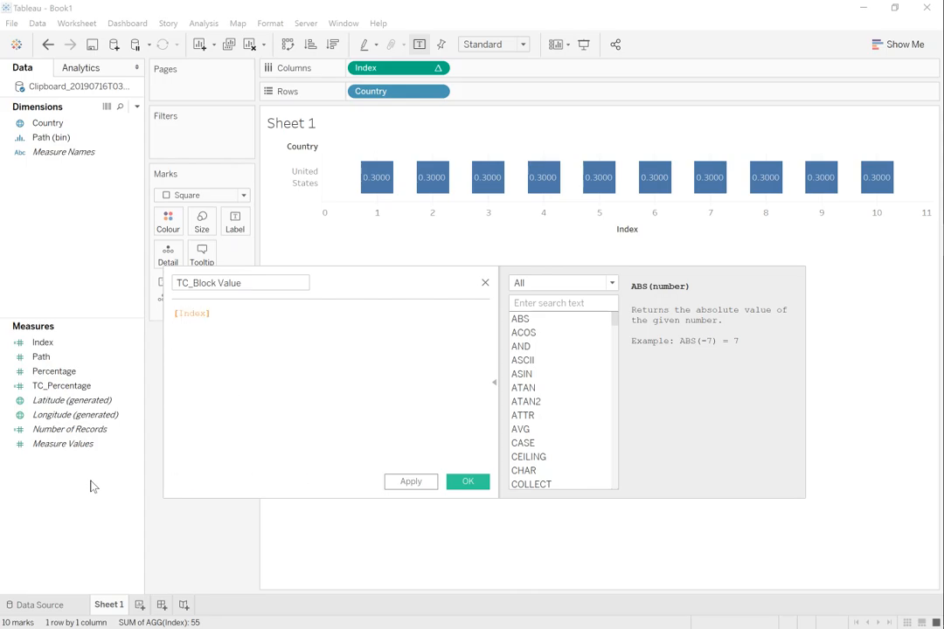
{"action": "type", "text": "/Wind"}
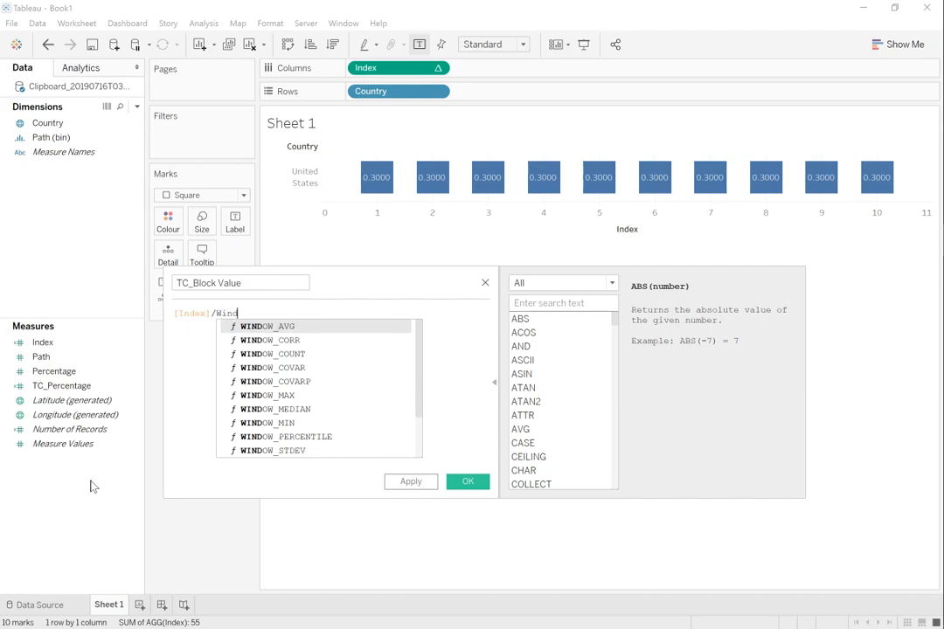
{"action": "key", "text": "Down"}
{"action": "key", "text": "Down"}
{"action": "key", "text": "Down"}
{"action": "key", "text": "Down"}
{"action": "key", "text": "Down"}
{"action": "key", "text": "Return"}
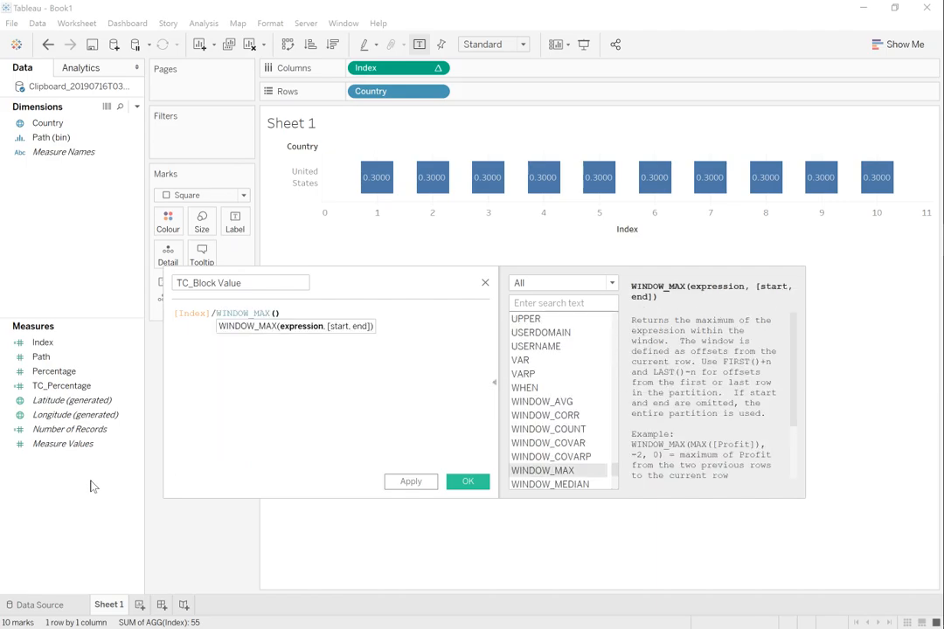
{"action": "type", "text": "Inde"}
{"action": "key", "text": "Return"}
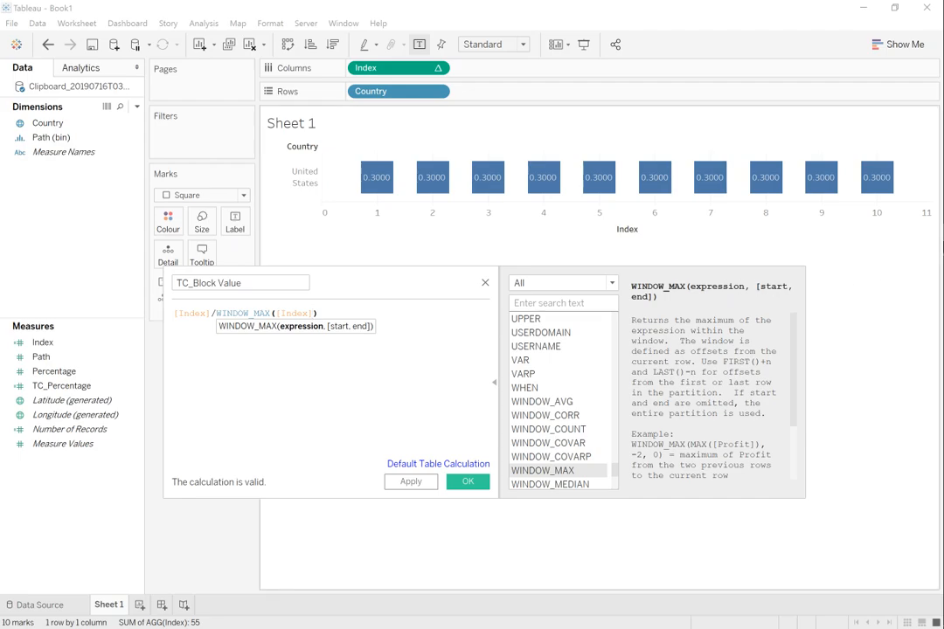
{"action": "mouse_move", "coordinate": [878, 199]}
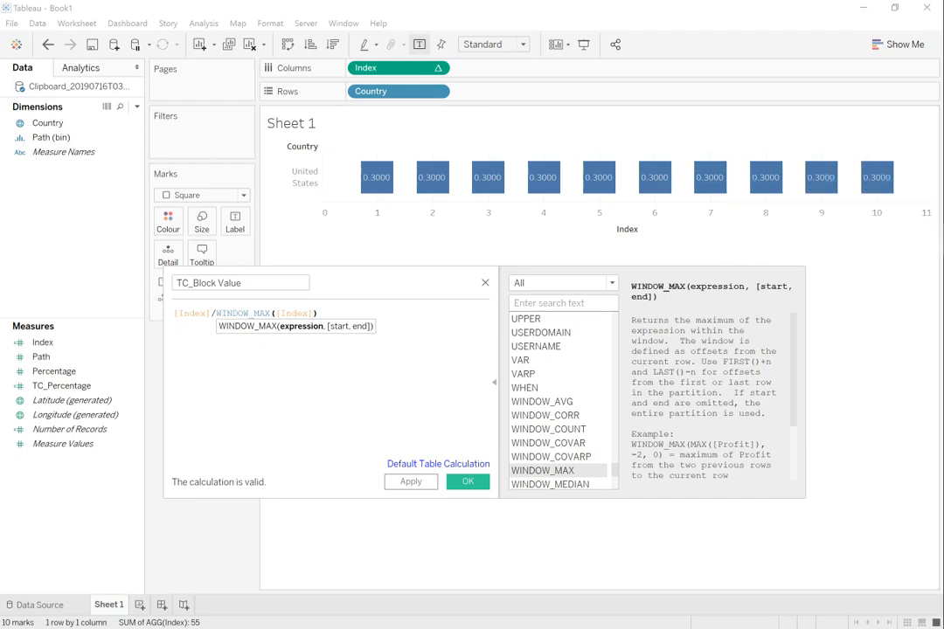
{"action": "left_click", "coordinate": [411, 483]}
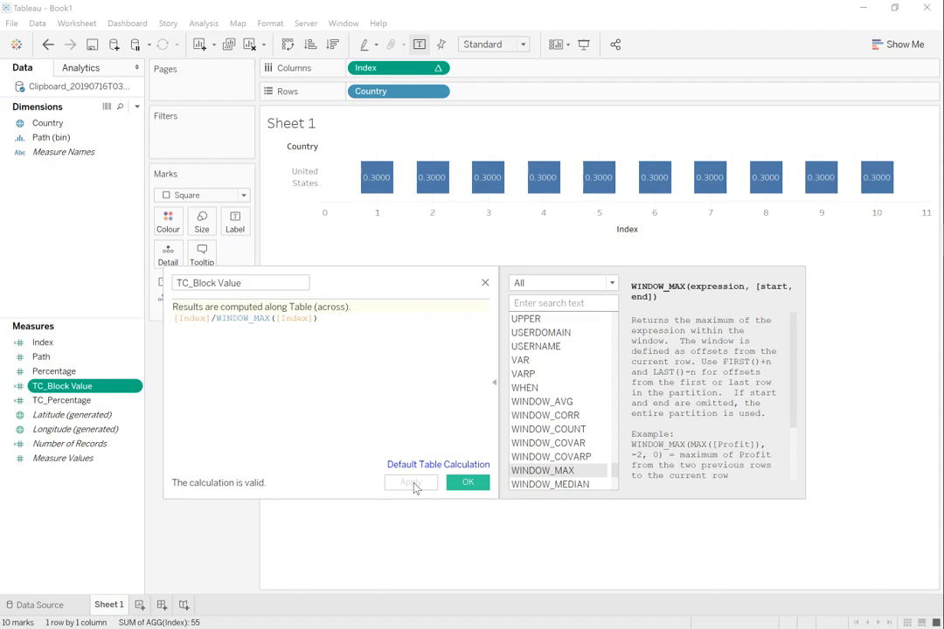
{"action": "left_click", "coordinate": [457, 486]}
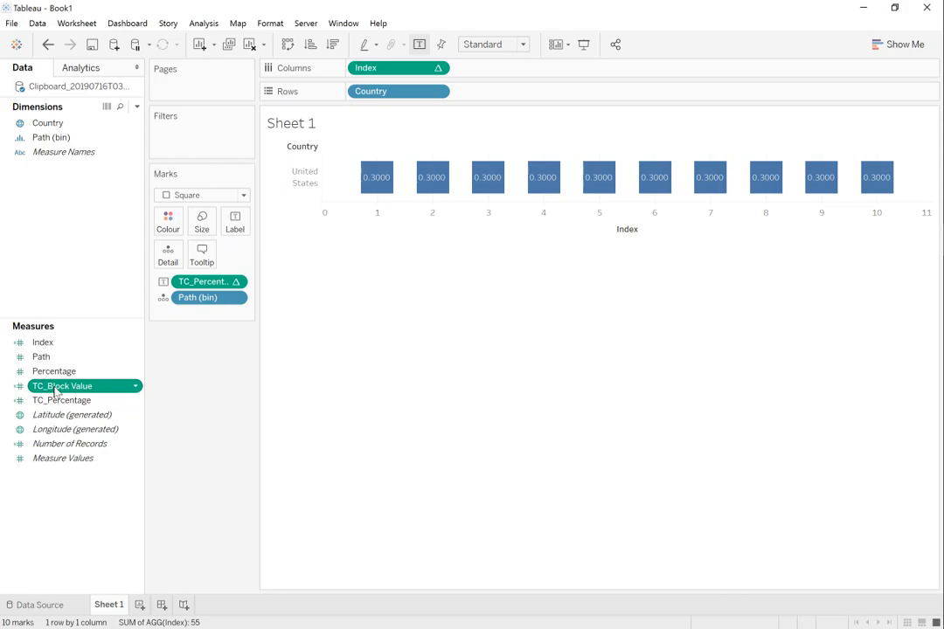
Step: Add TC_Block Value as a second label on the marks and set it to compute using Path (bin)
{"action": "left_click_drag", "start_coordinate": [54, 390], "coordinate": [234, 222]}
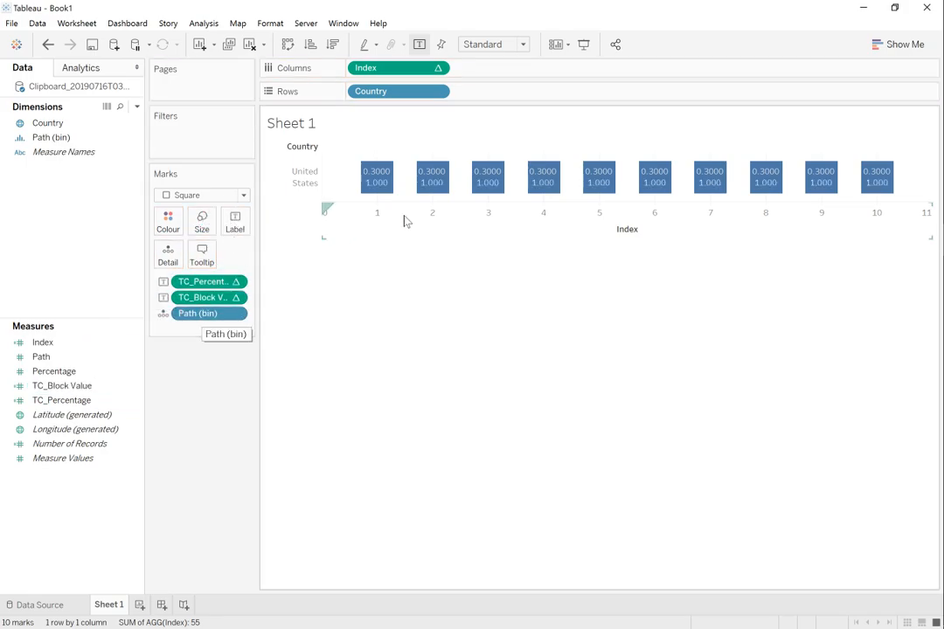
{"action": "right_click", "coordinate": [207, 302]}
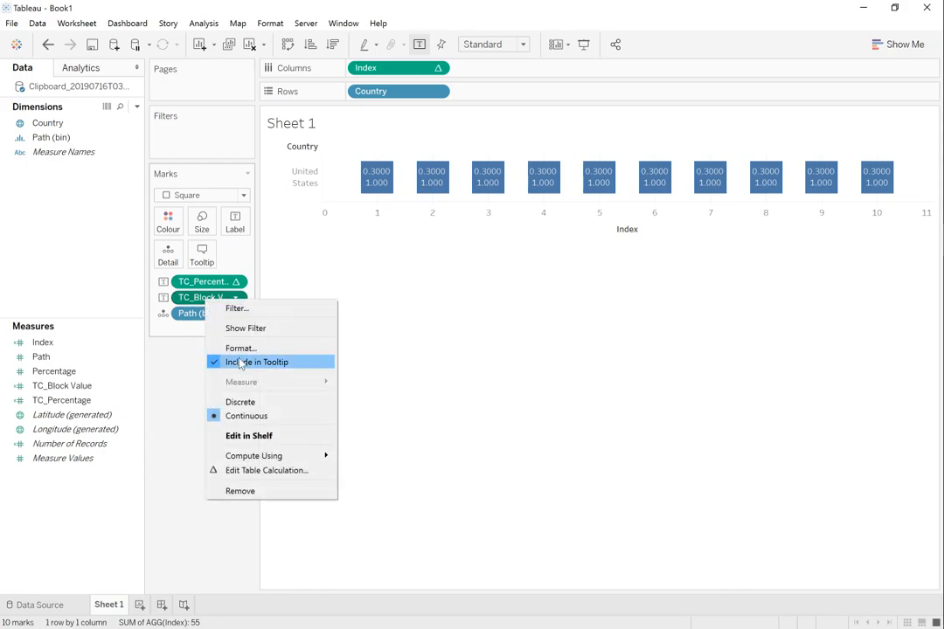
{"action": "mouse_move", "coordinate": [290, 456]}
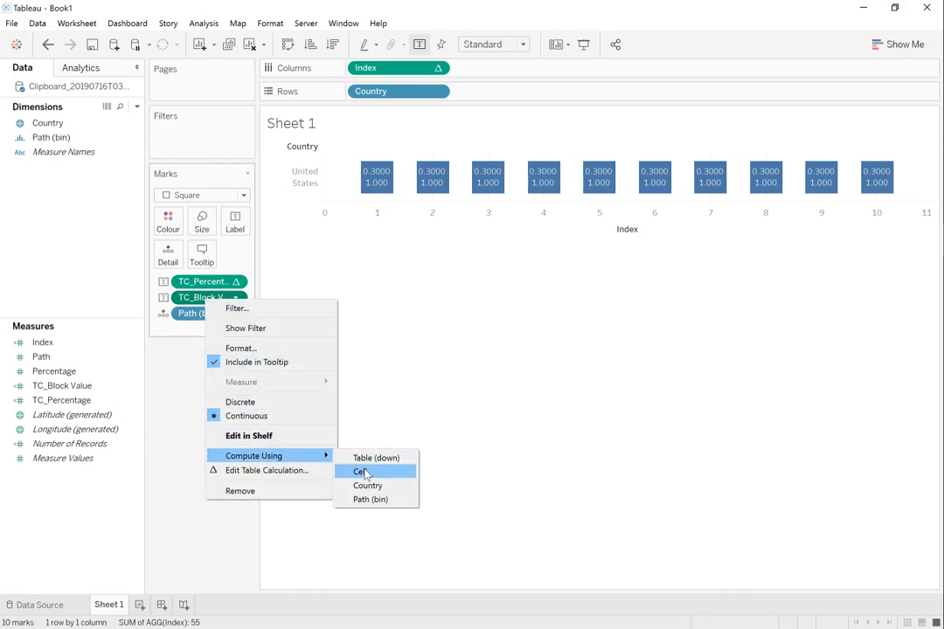
{"action": "left_click", "coordinate": [371, 500]}
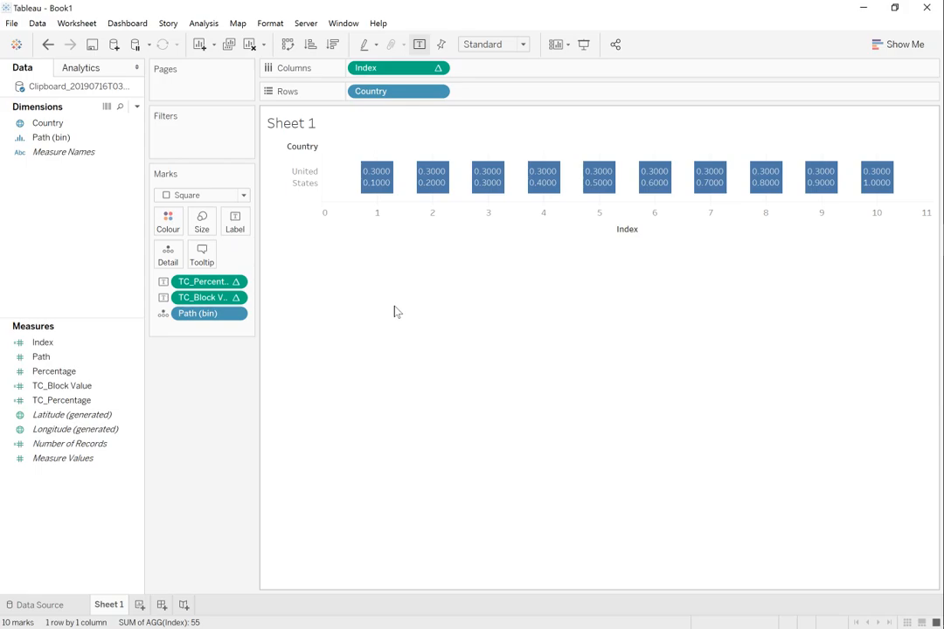
{"action": "mouse_move", "coordinate": [426, 190]}
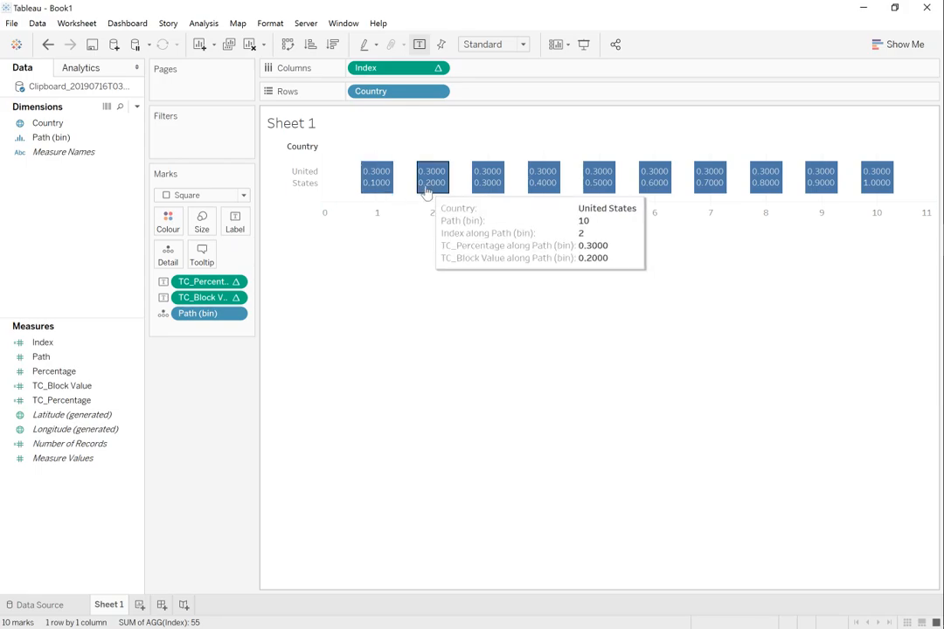
{"action": "mouse_move", "coordinate": [864, 202]}
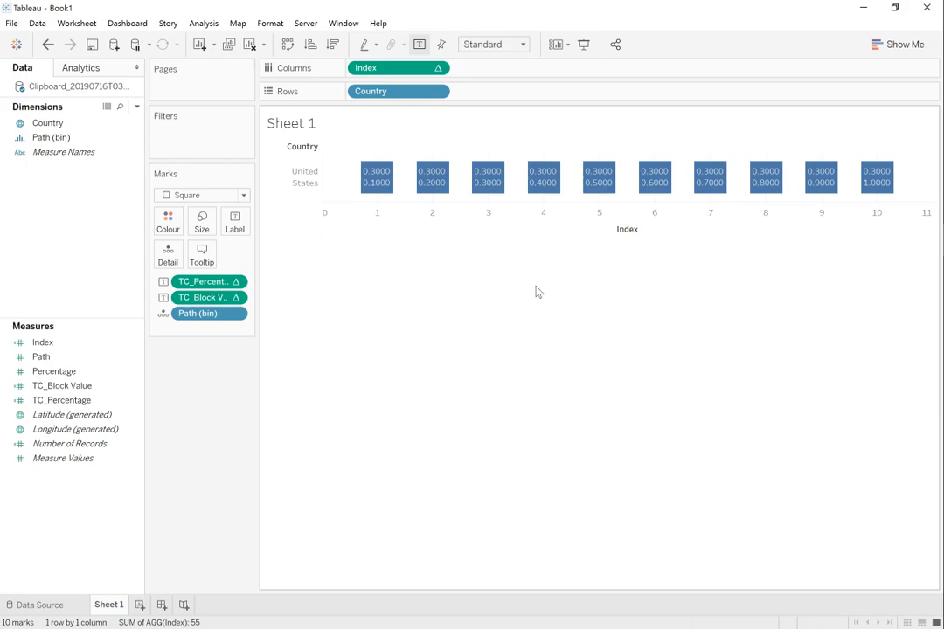
Step: Create a new blank calculated field and name it TC_Color
{"action": "right_click", "coordinate": [52, 483]}
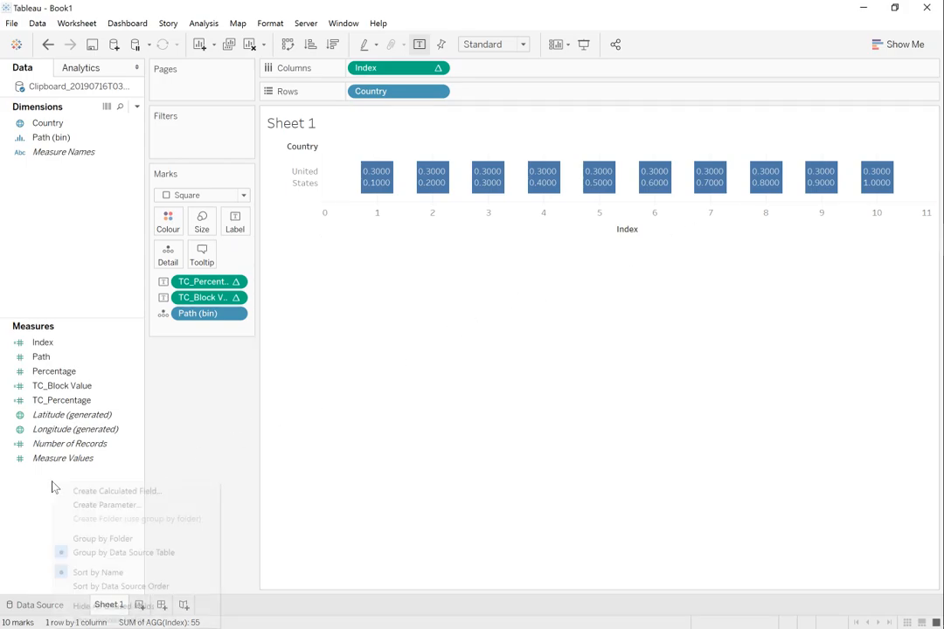
{"action": "left_click", "coordinate": [61, 491]}
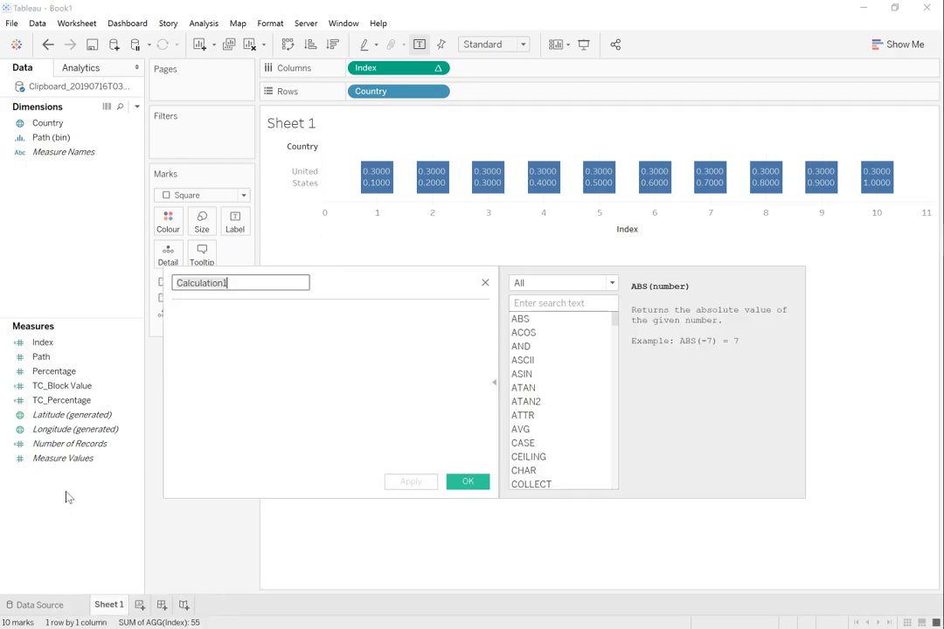
{"action": "type", "text": "TC"}
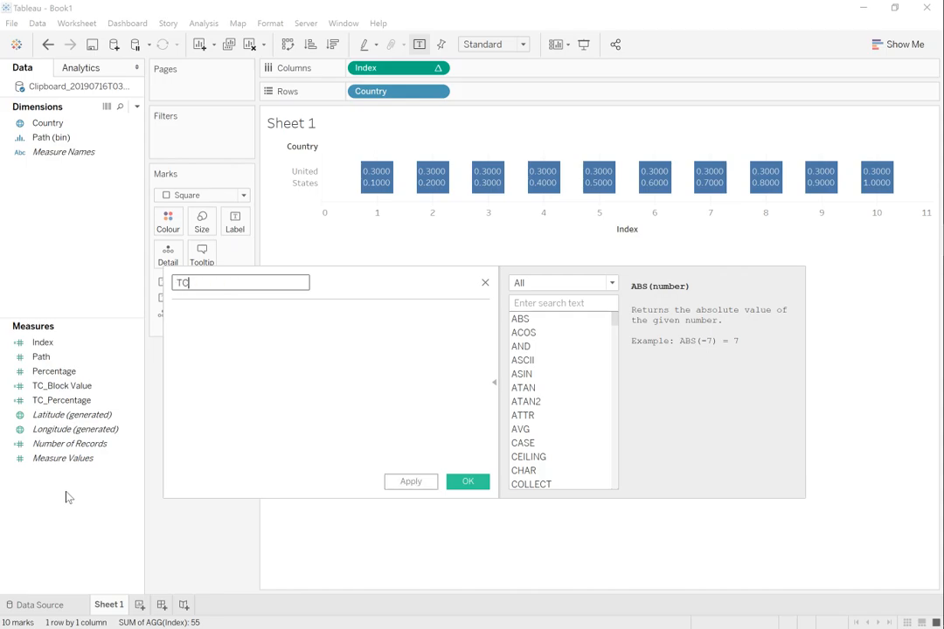
{"action": "type", "text": "_Color"}
{"action": "key", "text": "Tab"}
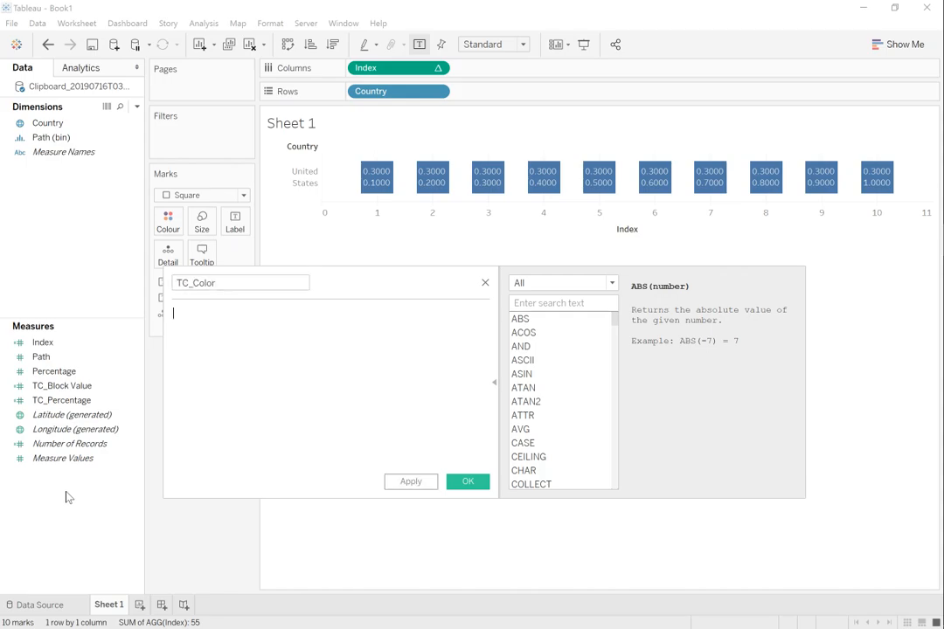
Step: Begin the TC_Color formula with the condition IF [TC_Block Value] <= [TC_Percentage] THEN
{"action": "type", "text": "IF"}
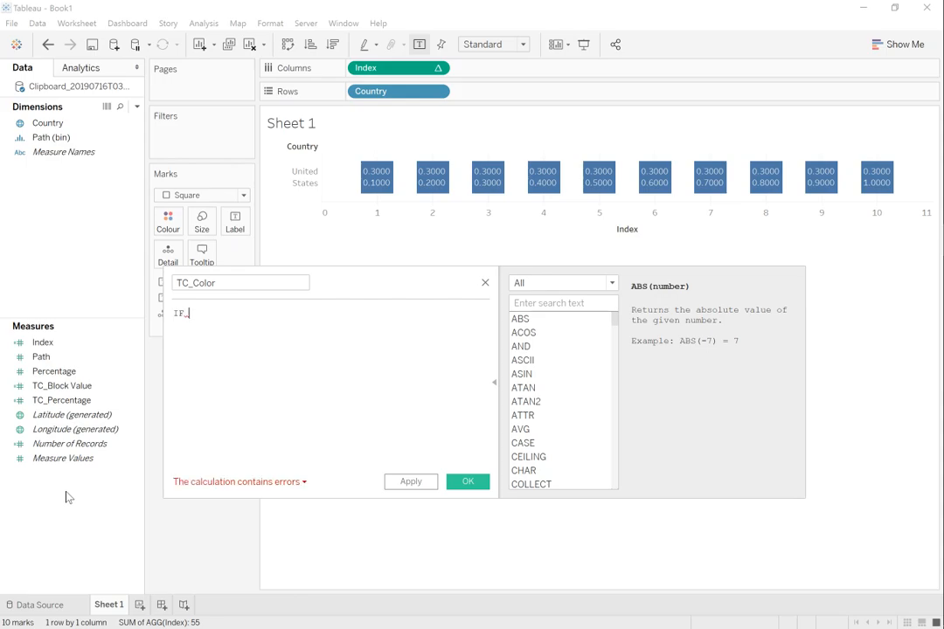
{"action": "type", "text": " tc"}
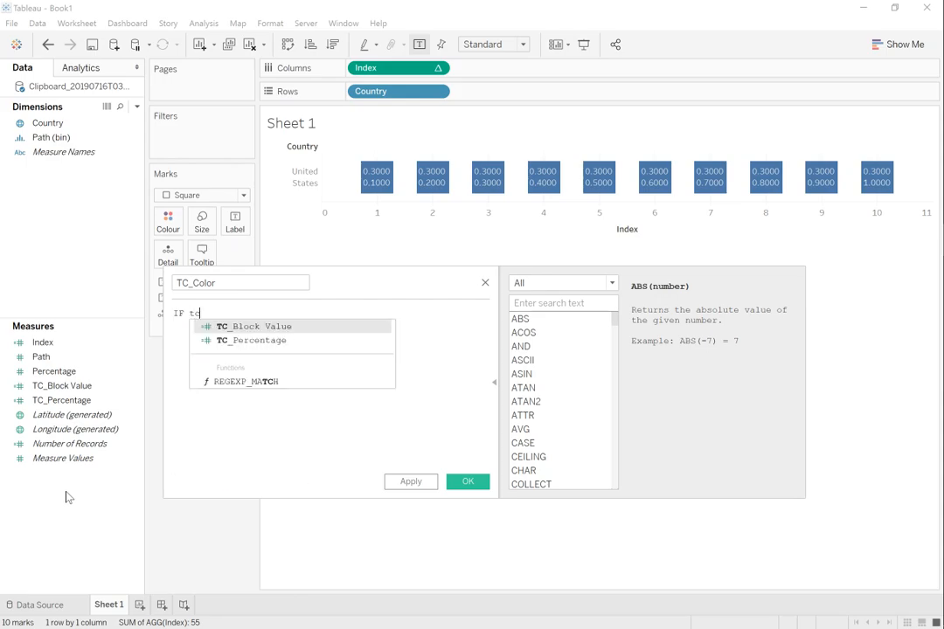
{"action": "key", "text": "Return"}
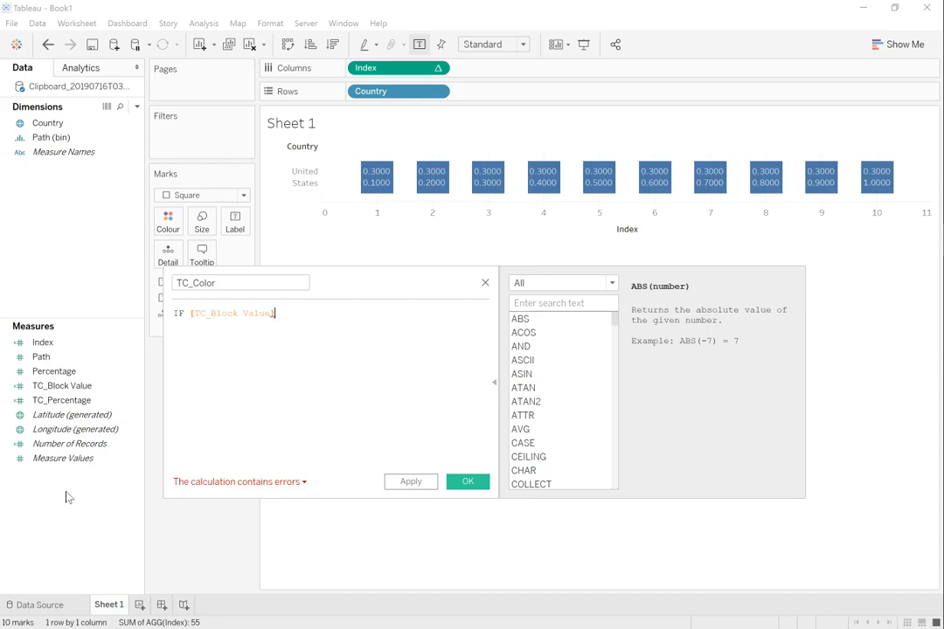
{"action": "type", "text": "<="}
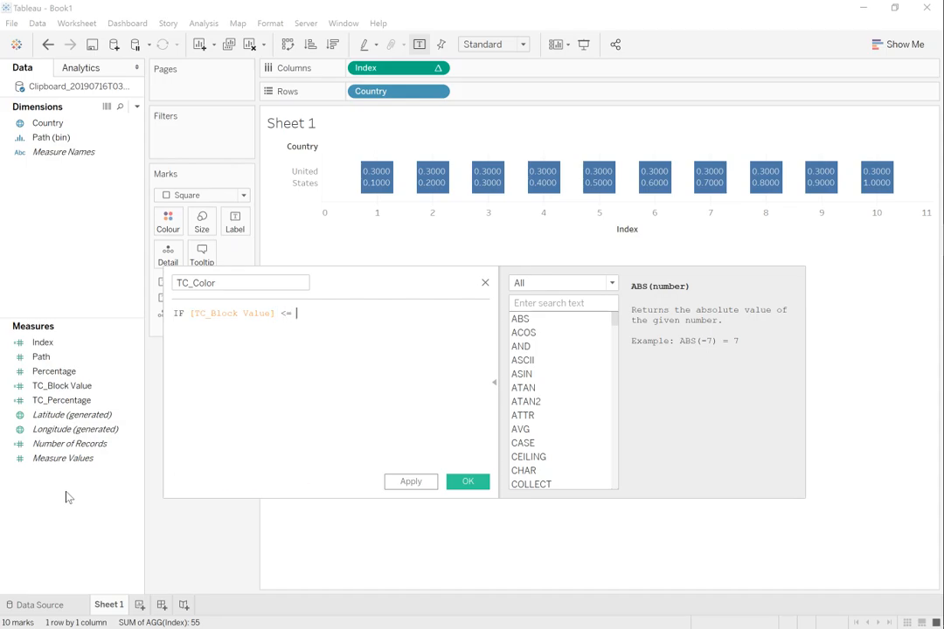
{"action": "type", "text": " tc"}
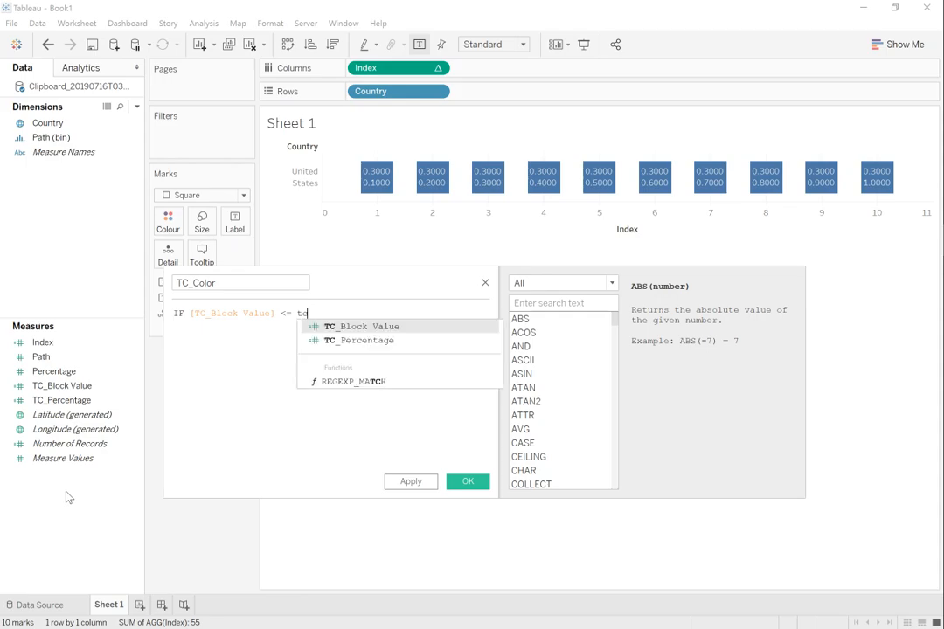
{"action": "key", "text": "Down"}
{"action": "key", "text": "Return"}
{"action": "type", "text": "THEN"}
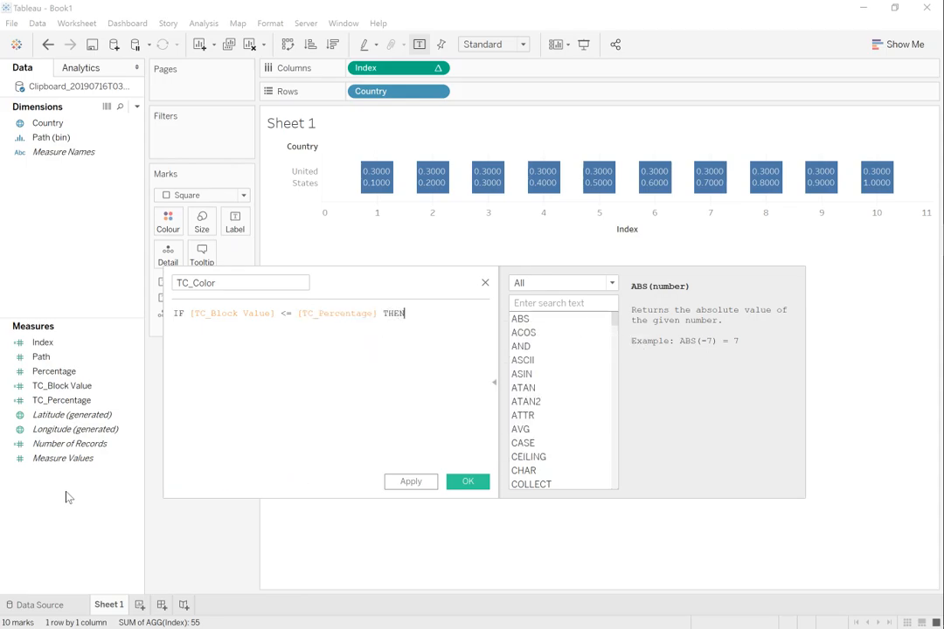
{"action": "key", "text": "Return"}
Step: Complete the TC_Color formula to return "Color", ELSE "Grey", close it with END, and save the calculated field
{"action": "type", "text": "\"Color\" "}
{"action": "type", "text": "E"}
{"action": "key", "text": "Return"}
{"action": "key", "text": "Return"}
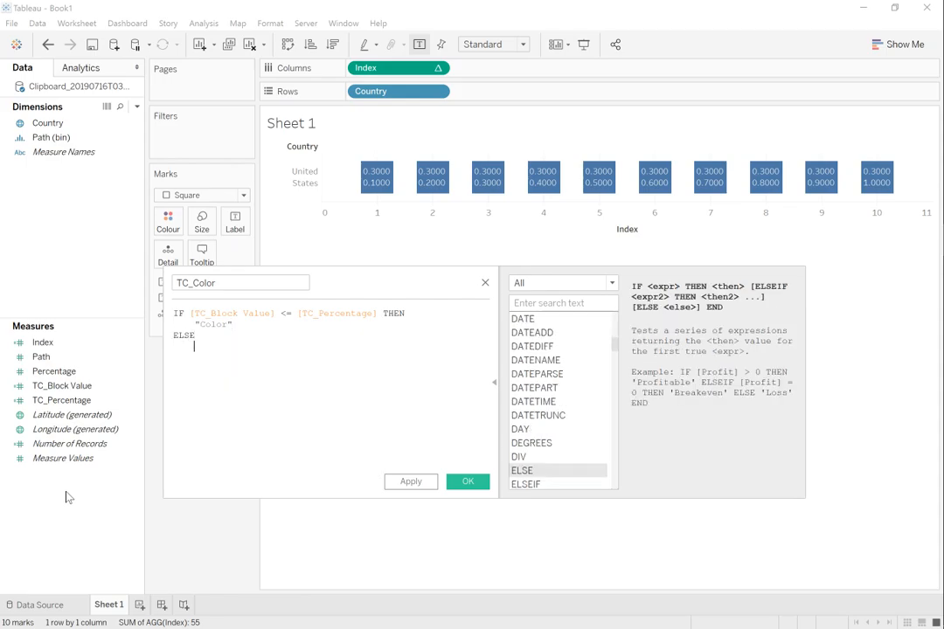
{"action": "type", "text": "\"C"}
{"action": "type", "text": "rey"}
{"action": "key", "text": "Return"}
{"action": "type", "text": "END"}
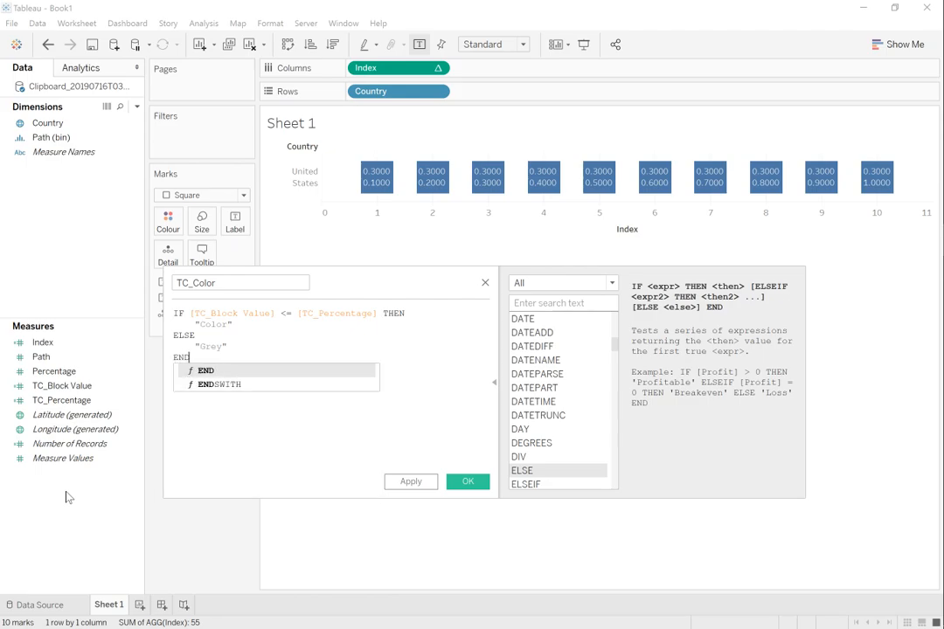
{"action": "left_click", "coordinate": [194, 334]}
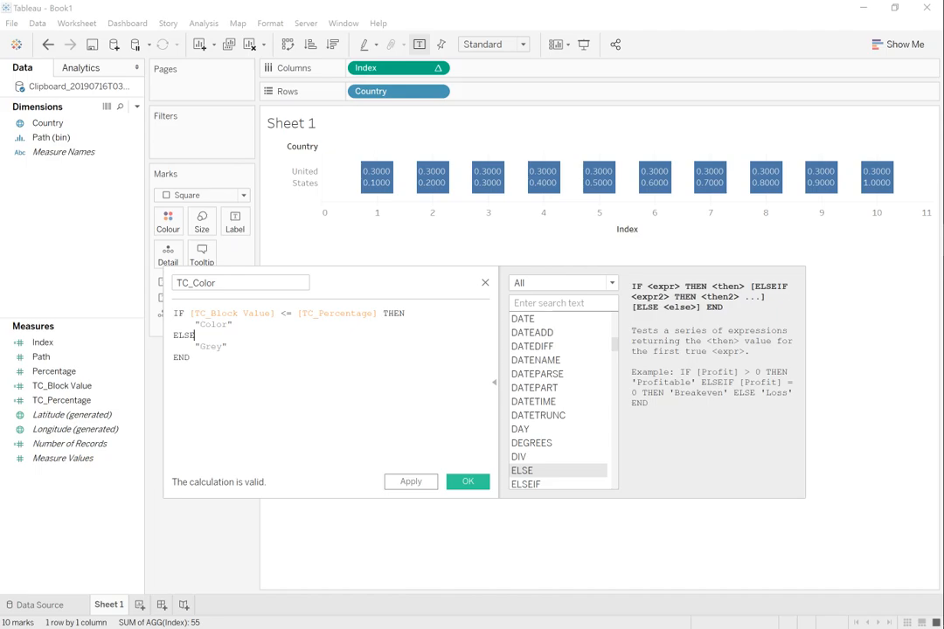
{"action": "left_click", "coordinate": [465, 484]}
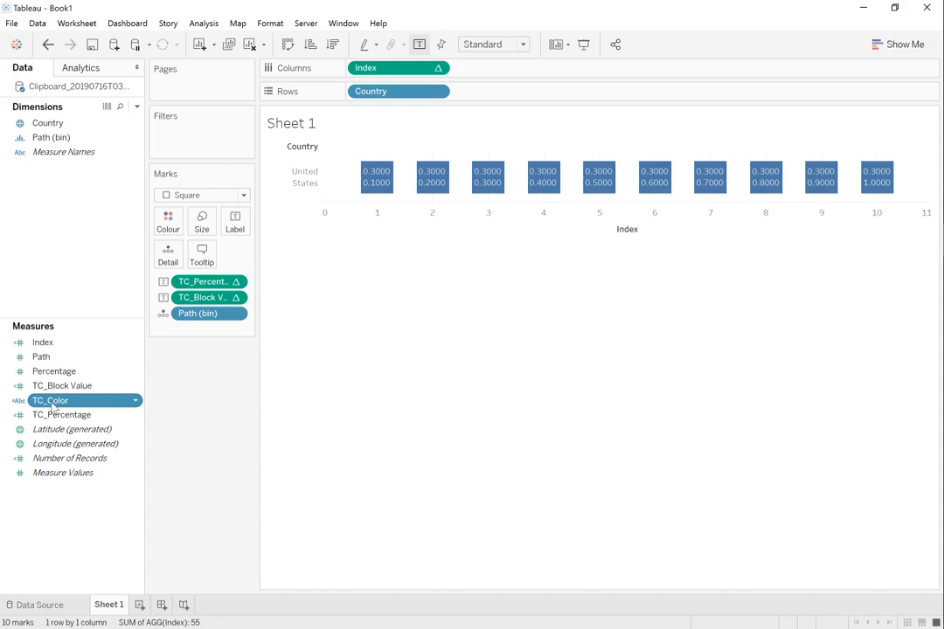
Step: Colour the square marks by TC_Color
{"action": "left_click_drag", "start_coordinate": [53, 404], "coordinate": [167, 226]}
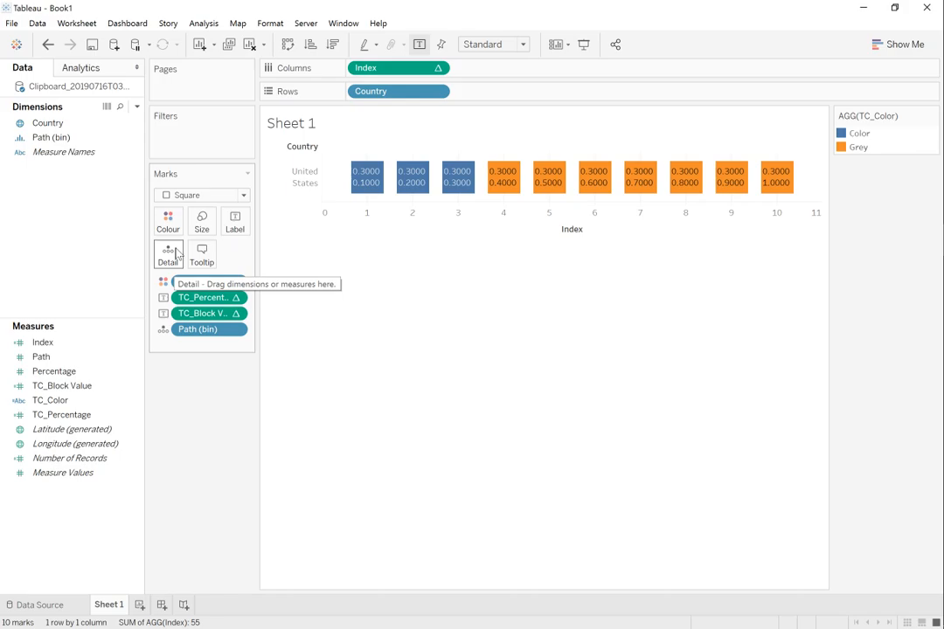
{"action": "mouse_move", "coordinate": [355, 188]}
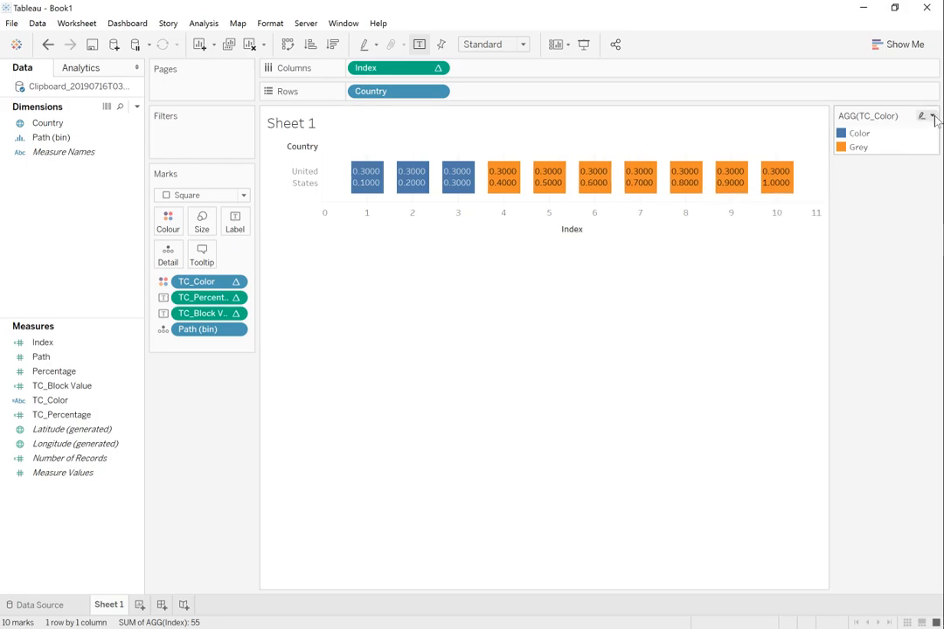
Step: Hide the Country field label for rows and the header of the Index axis
{"action": "right_click", "coordinate": [289, 152]}
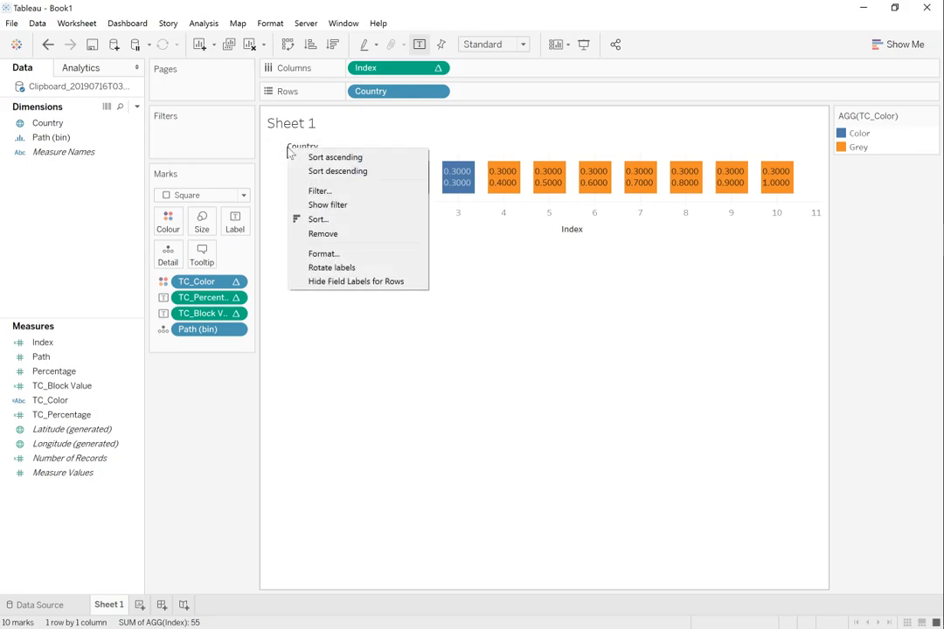
{"action": "left_click", "coordinate": [354, 281]}
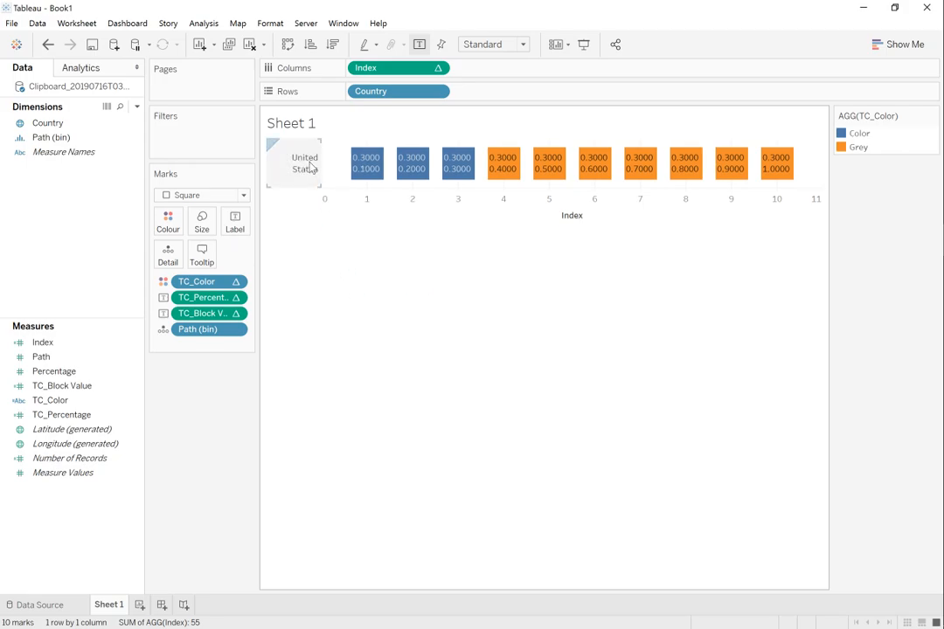
{"action": "right_click", "coordinate": [592, 210]}
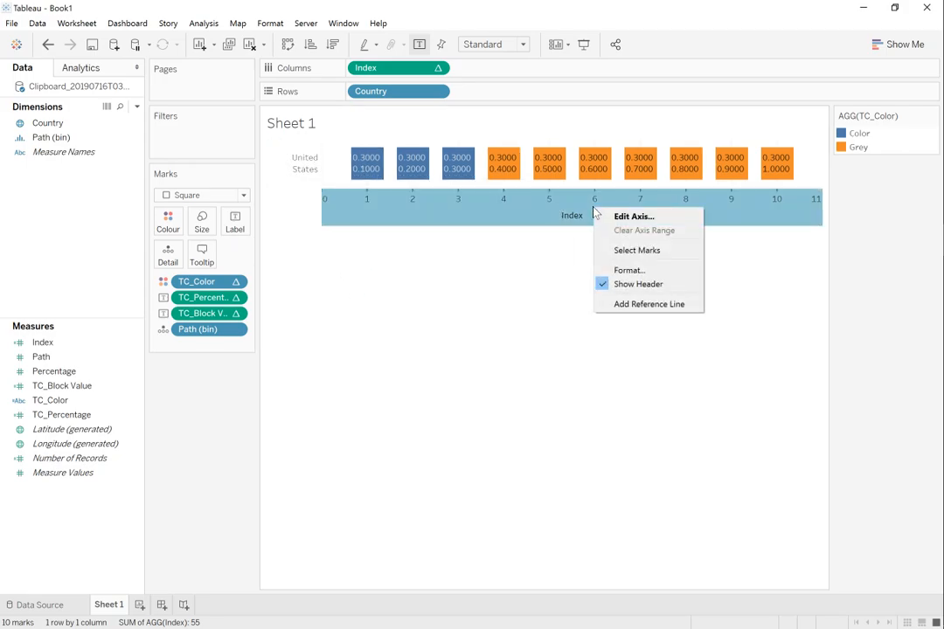
{"action": "left_click", "coordinate": [656, 285]}
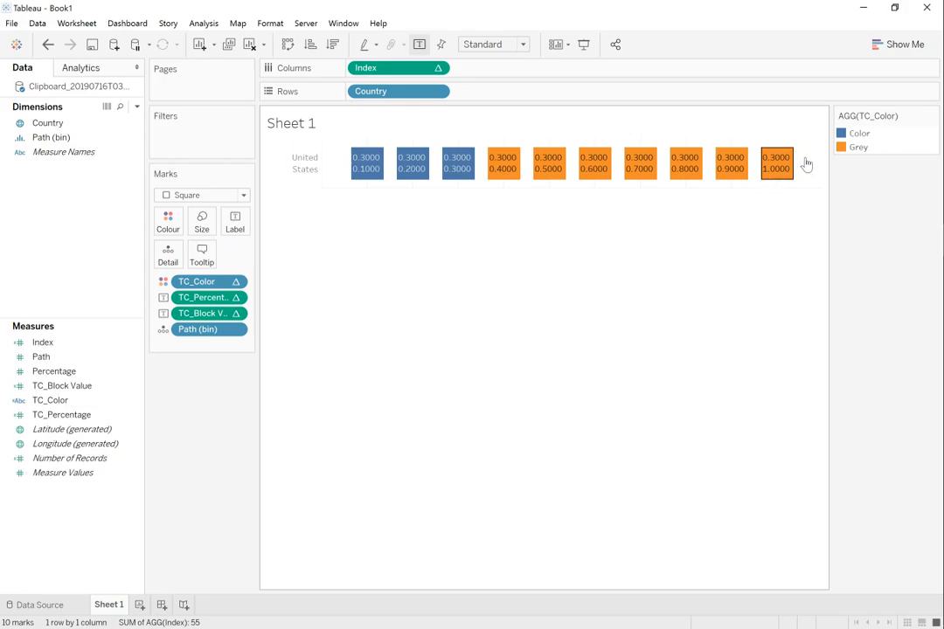
Step: Edit the TC_Color colours and apply a medium grey from the Grey palette to the Grey item
{"action": "left_click", "coordinate": [933, 116]}
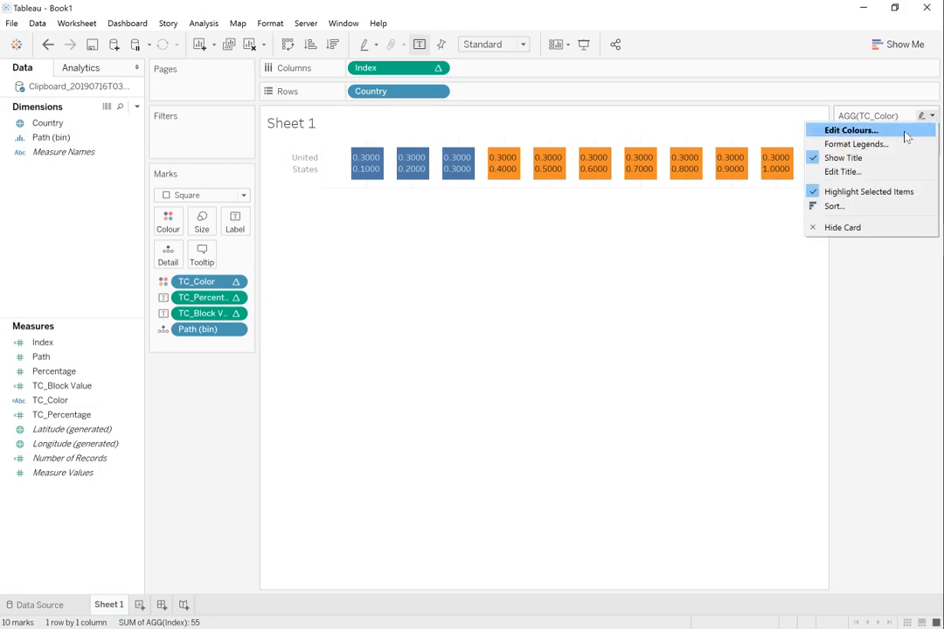
{"action": "left_click", "coordinate": [905, 129]}
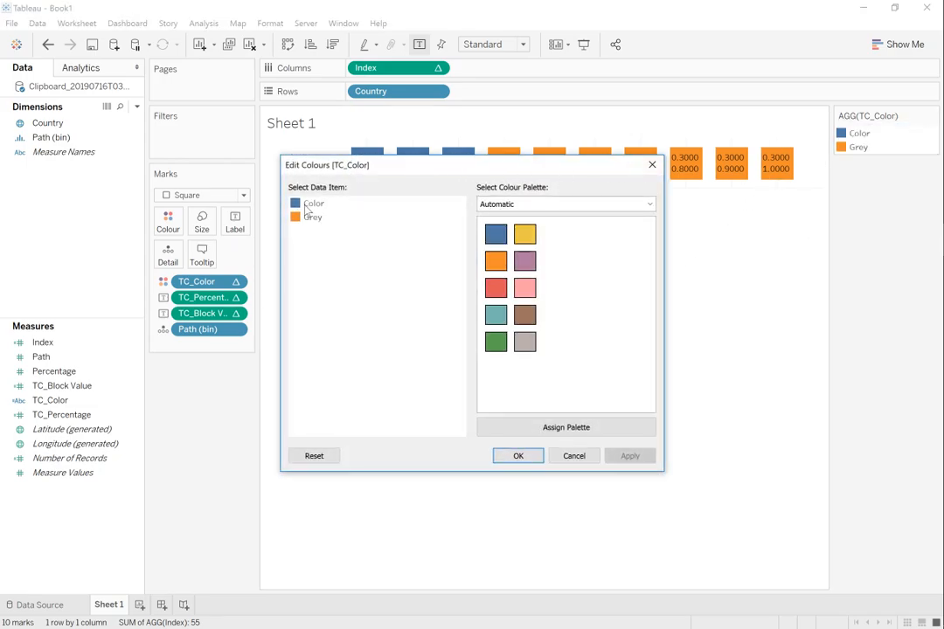
{"action": "left_click", "coordinate": [312, 203]}
{"action": "left_click", "coordinate": [495, 234]}
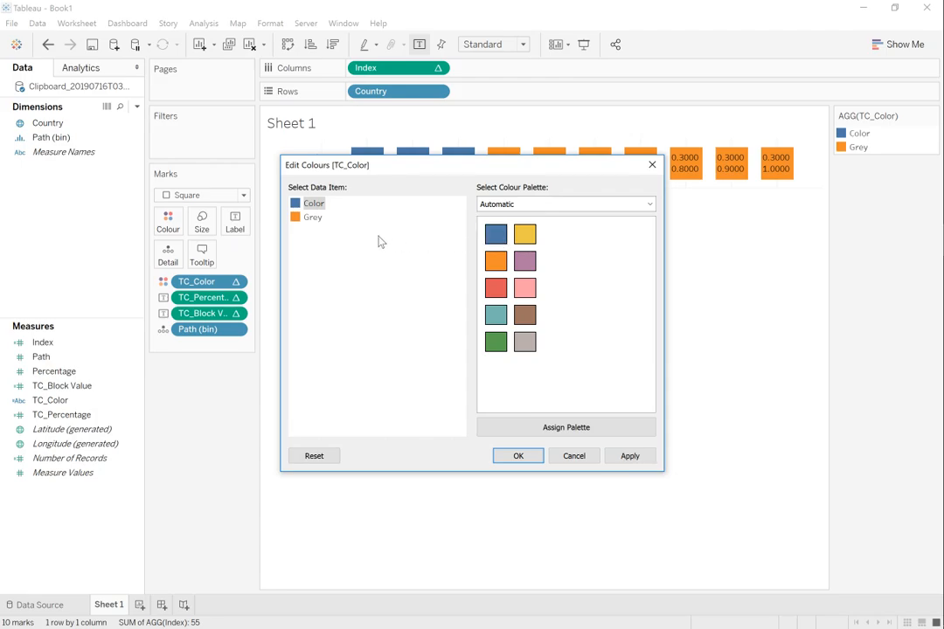
{"action": "left_click", "coordinate": [557, 205]}
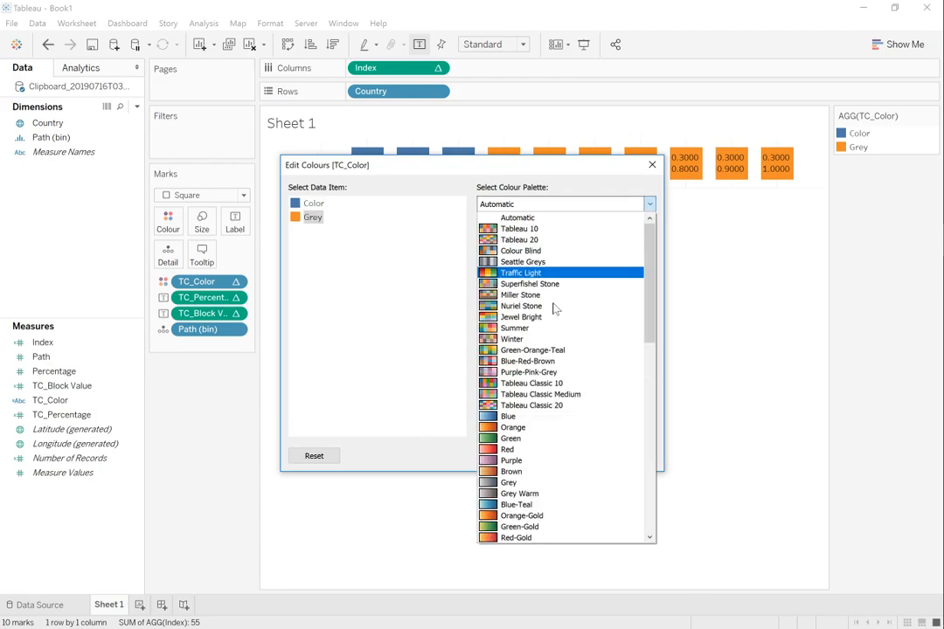
{"action": "left_click", "coordinate": [532, 486]}
{"action": "left_click", "coordinate": [495, 234]}
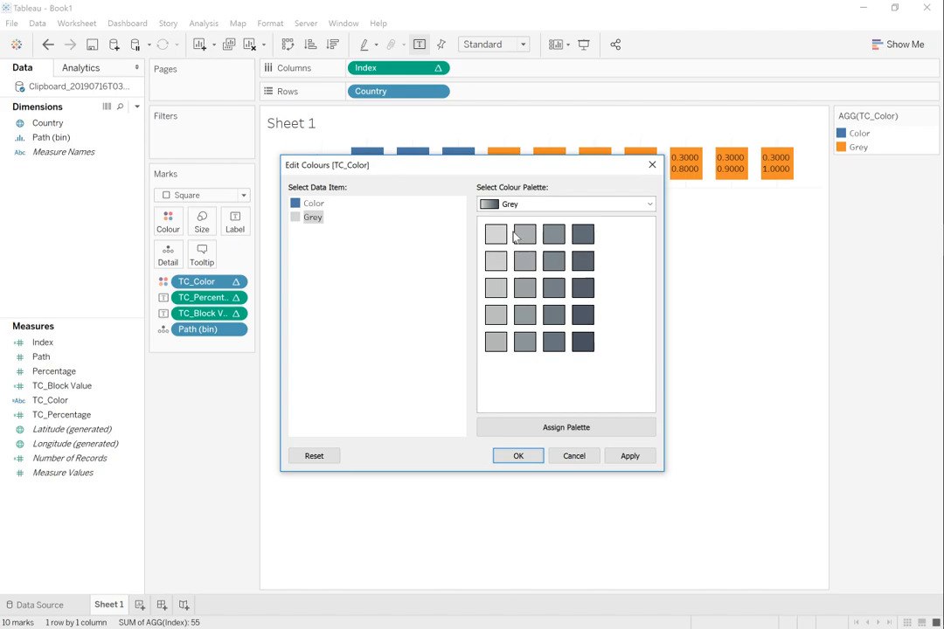
{"action": "left_click", "coordinate": [581, 205]}
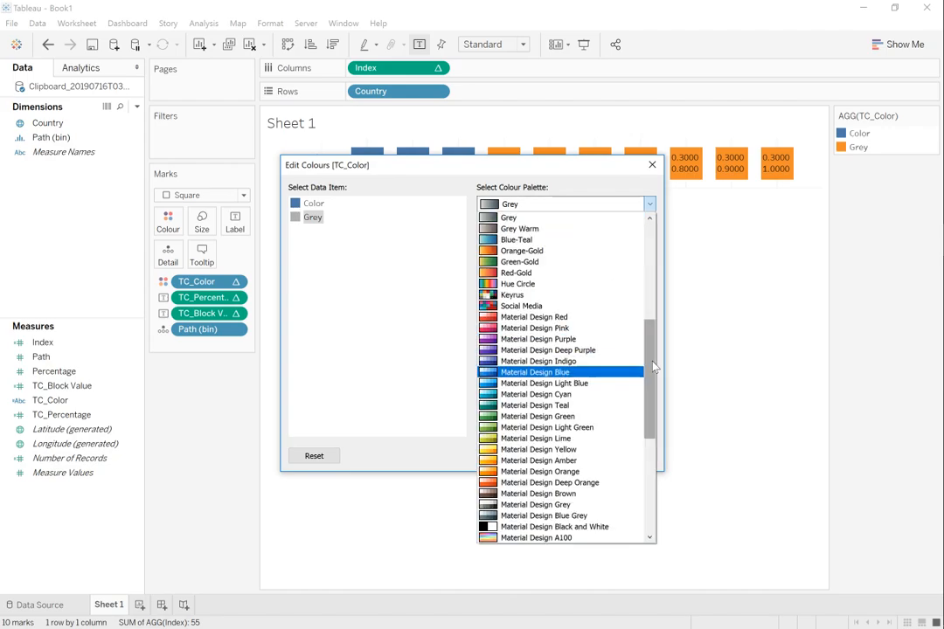
{"action": "left_click_drag", "start_coordinate": [649, 354], "coordinate": [660, 262]}
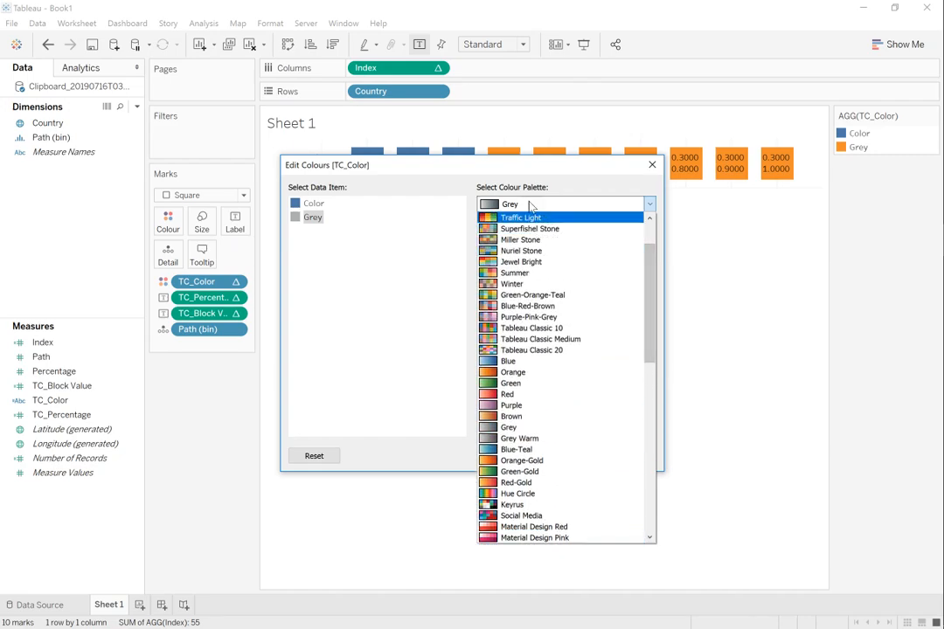
{"action": "left_click", "coordinate": [515, 178]}
{"action": "left_click", "coordinate": [631, 456]}
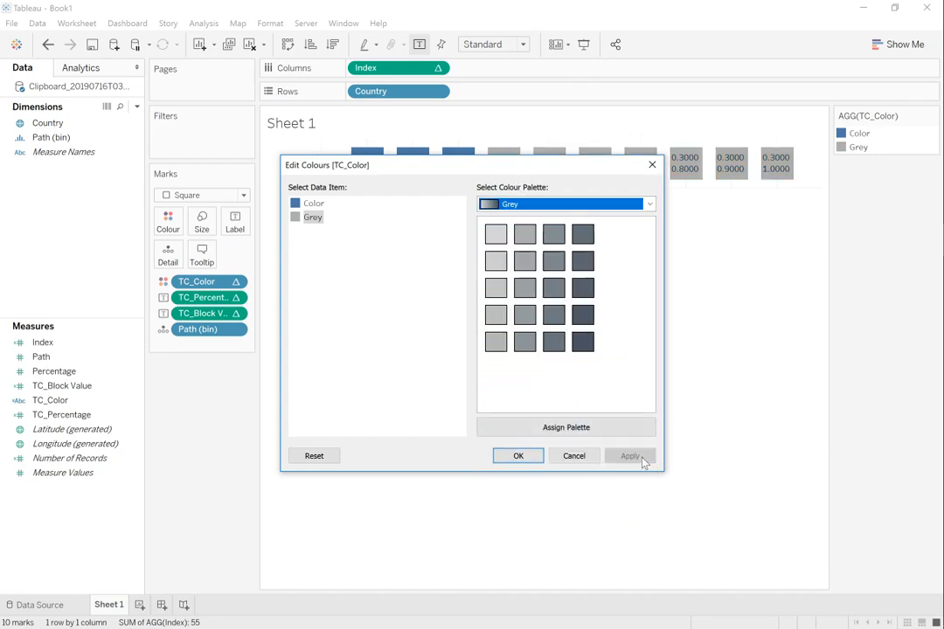
Step: Change the Grey item to the lightest shade of the Grey palette and accept the colours
{"action": "left_click_drag", "start_coordinate": [579, 166], "coordinate": [638, 233]}
{"action": "left_click", "coordinate": [553, 301]}
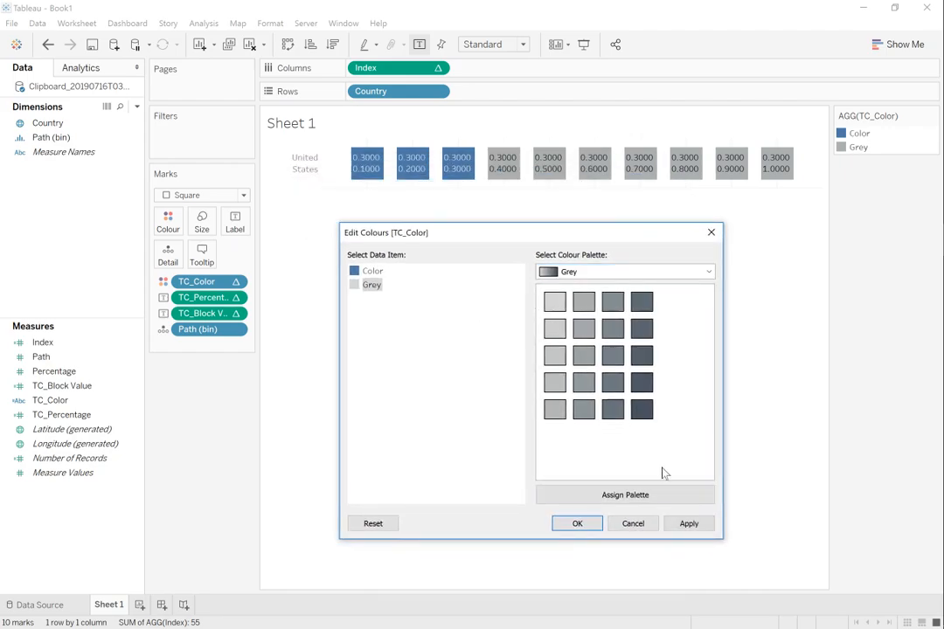
{"action": "left_click", "coordinate": [689, 524]}
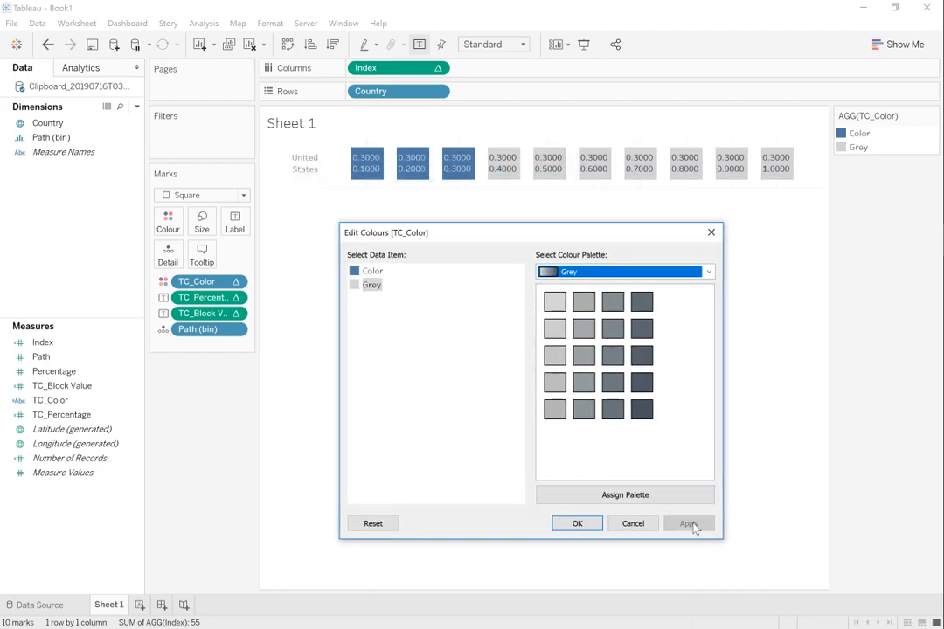
{"action": "left_click", "coordinate": [578, 527]}
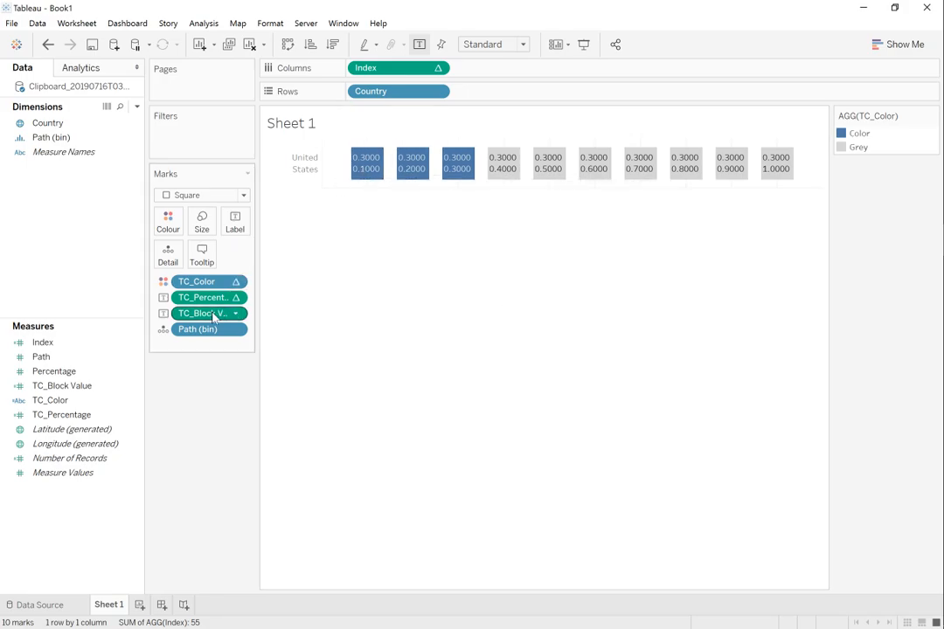
Step: Remove TC_Block Value from the marks and move TC_Percentage from the label to the tooltip
{"action": "mouse_move", "coordinate": [212, 318]}
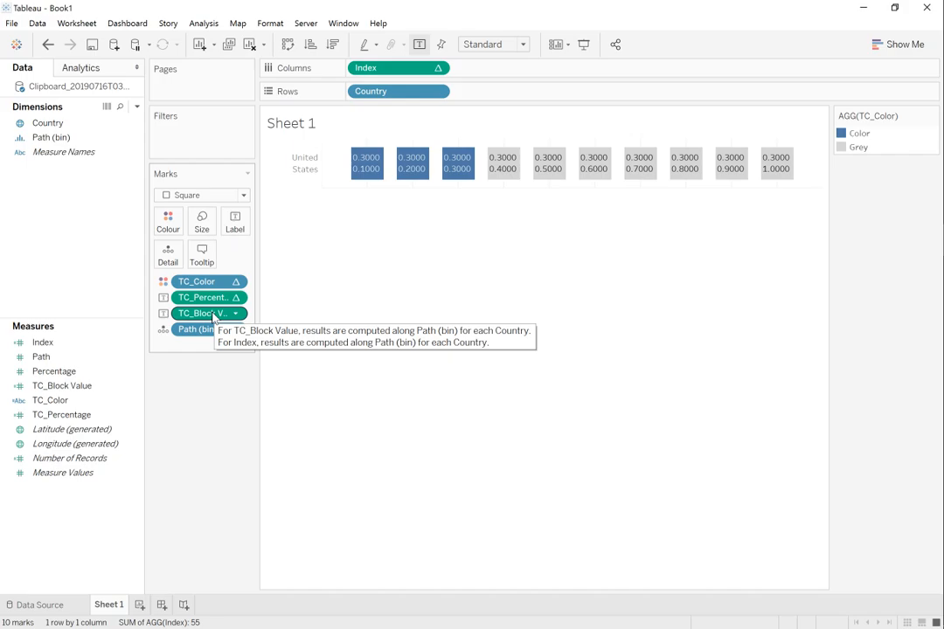
{"action": "left_click_drag", "start_coordinate": [212, 322], "coordinate": [210, 461]}
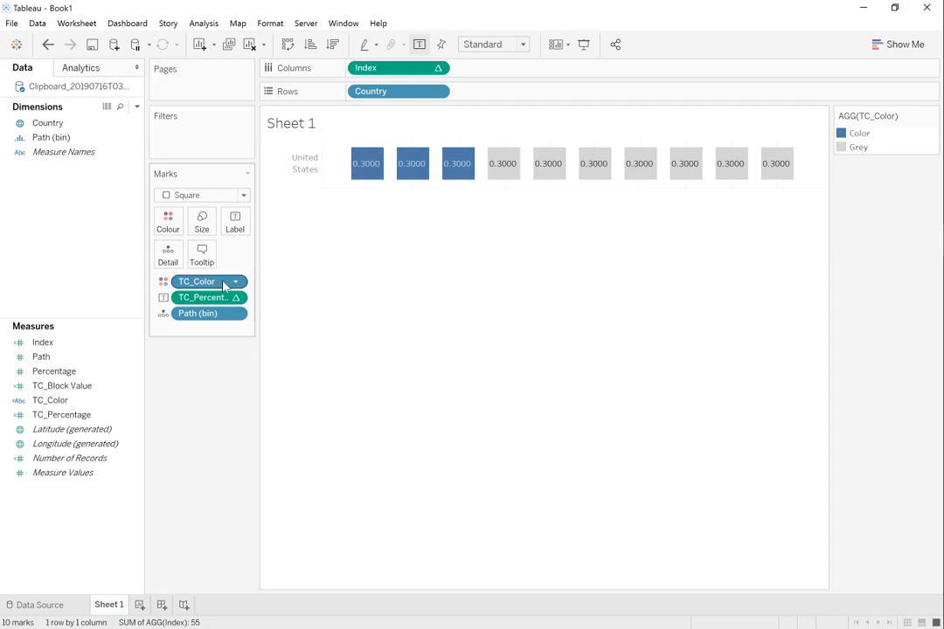
{"action": "left_click_drag", "start_coordinate": [194, 301], "coordinate": [203, 262]}
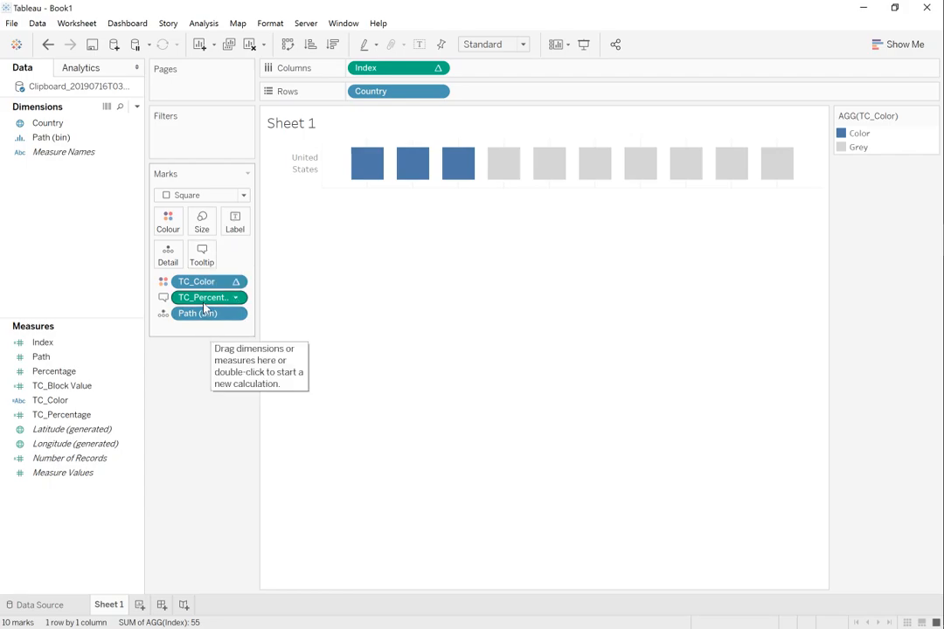
{"action": "mouse_move", "coordinate": [368, 169]}
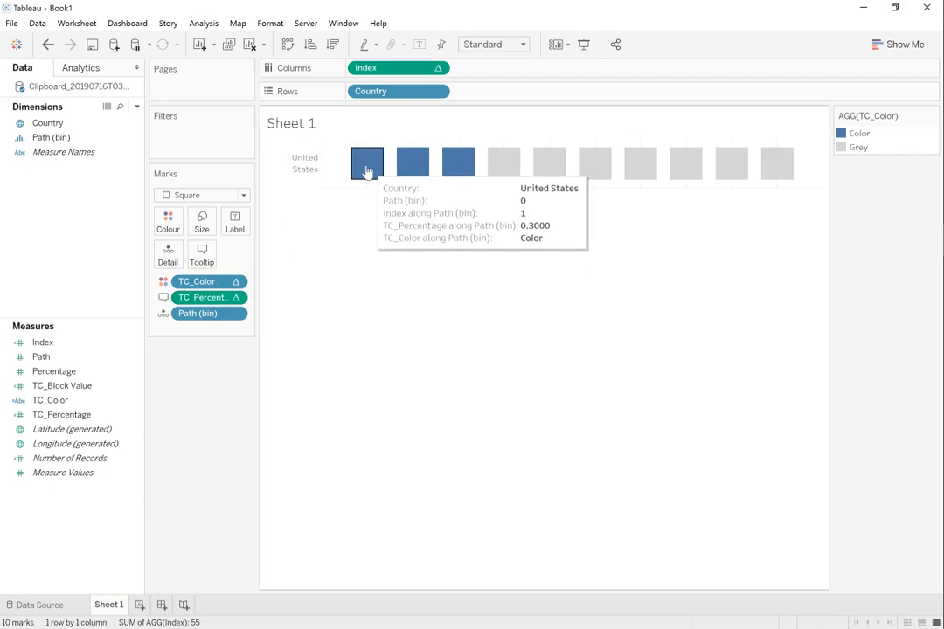
Step: Format the axis numbers of TC_Percentage as Percentage with one decimal place
{"action": "right_click", "coordinate": [202, 300]}
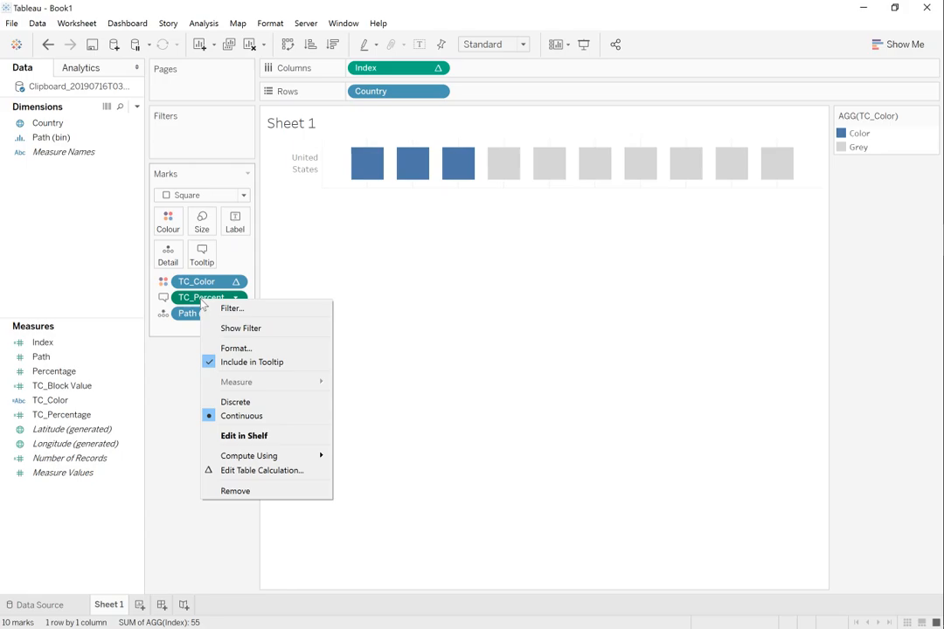
{"action": "left_click", "coordinate": [249, 347]}
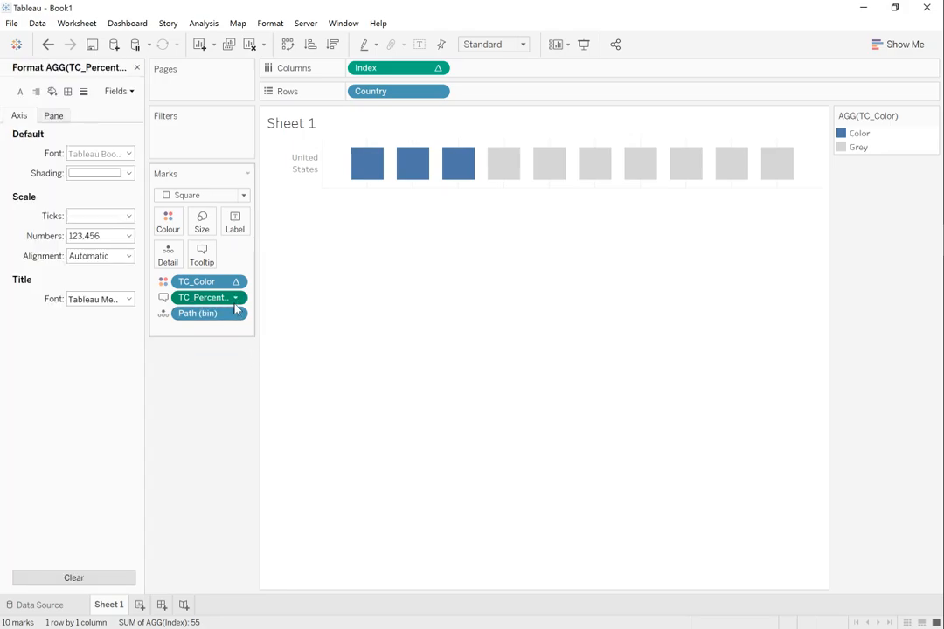
{"action": "left_click", "coordinate": [127, 236]}
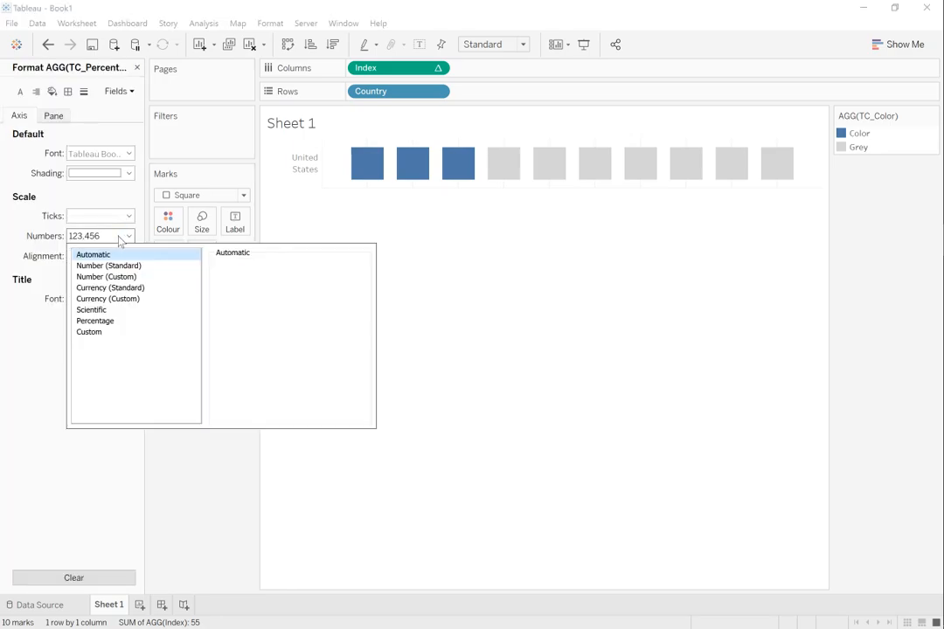
{"action": "left_click", "coordinate": [114, 320]}
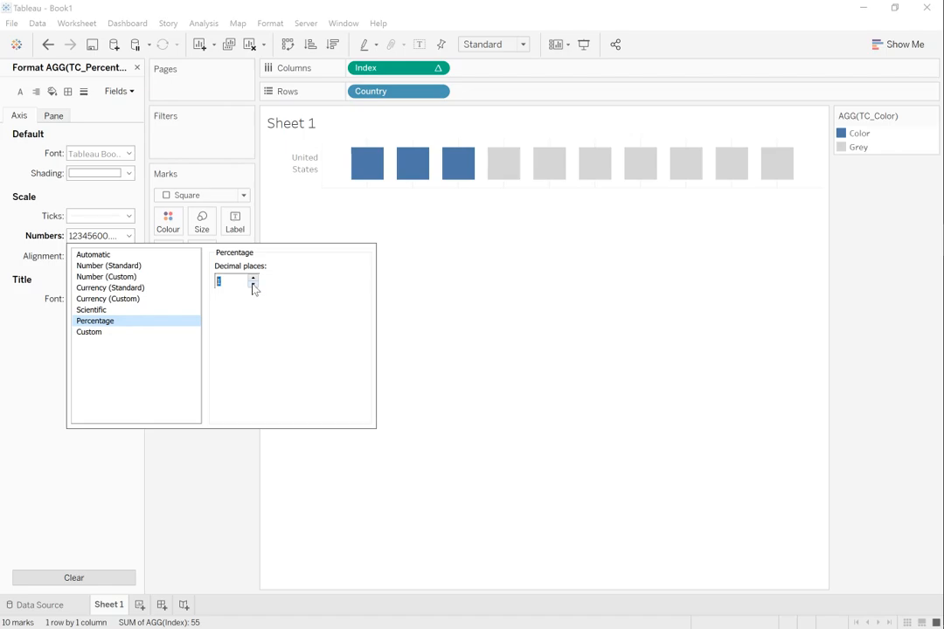
Step: Format the default pane numbers of TC_Percentage as Percentage with one decimal place and check the squares' tooltips
{"action": "left_click", "coordinate": [67, 123]}
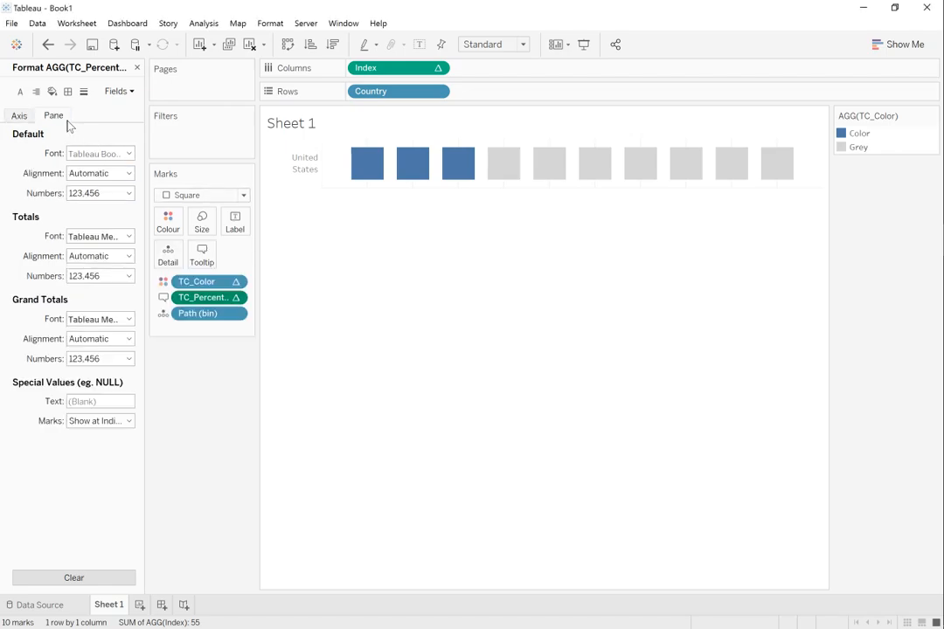
{"action": "left_click", "coordinate": [105, 193]}
{"action": "left_click", "coordinate": [96, 278]}
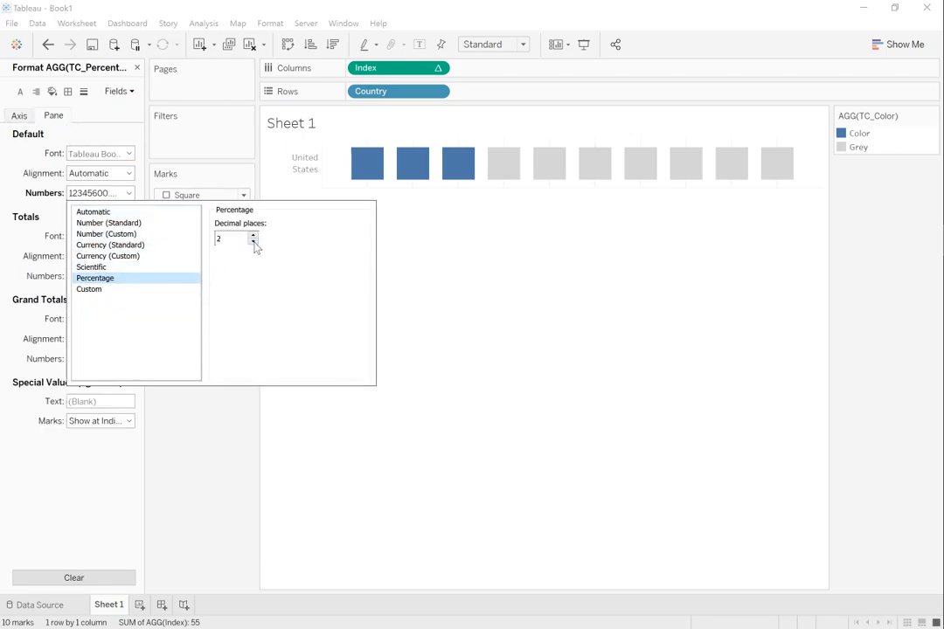
{"action": "left_click", "coordinate": [252, 242]}
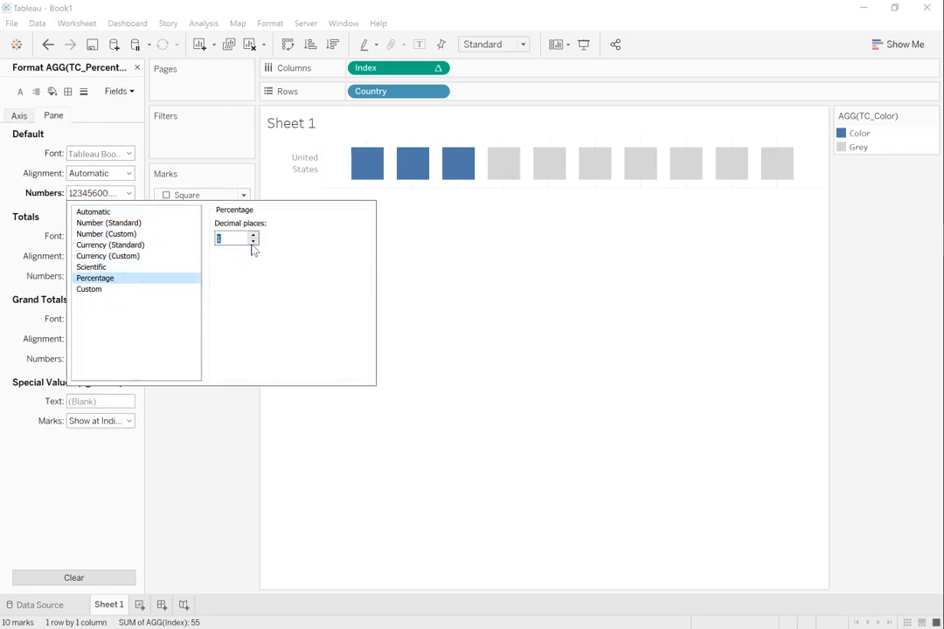
{"action": "left_click", "coordinate": [232, 441]}
{"action": "mouse_move", "coordinate": [365, 178]}
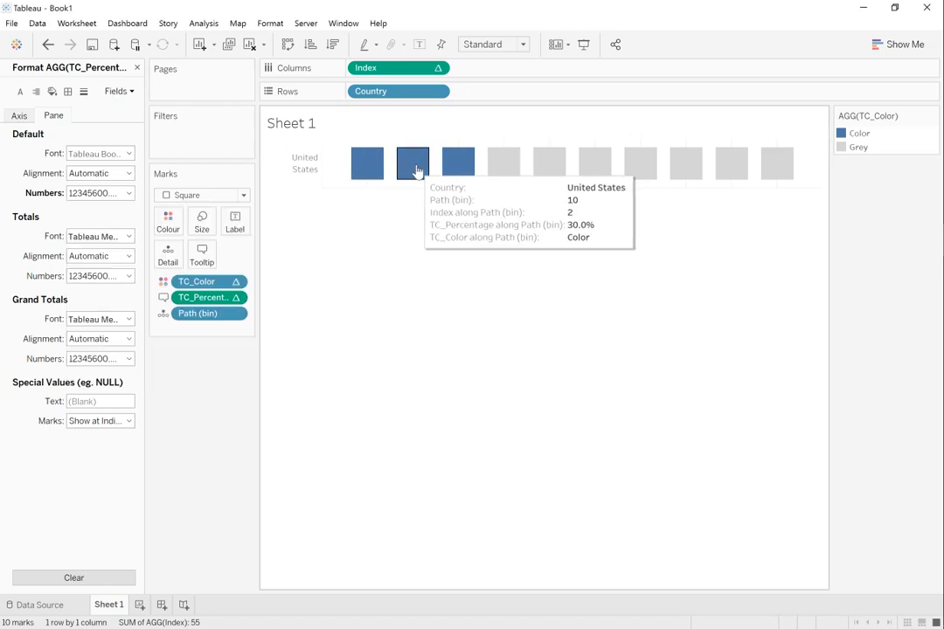
{"action": "mouse_move", "coordinate": [451, 173]}
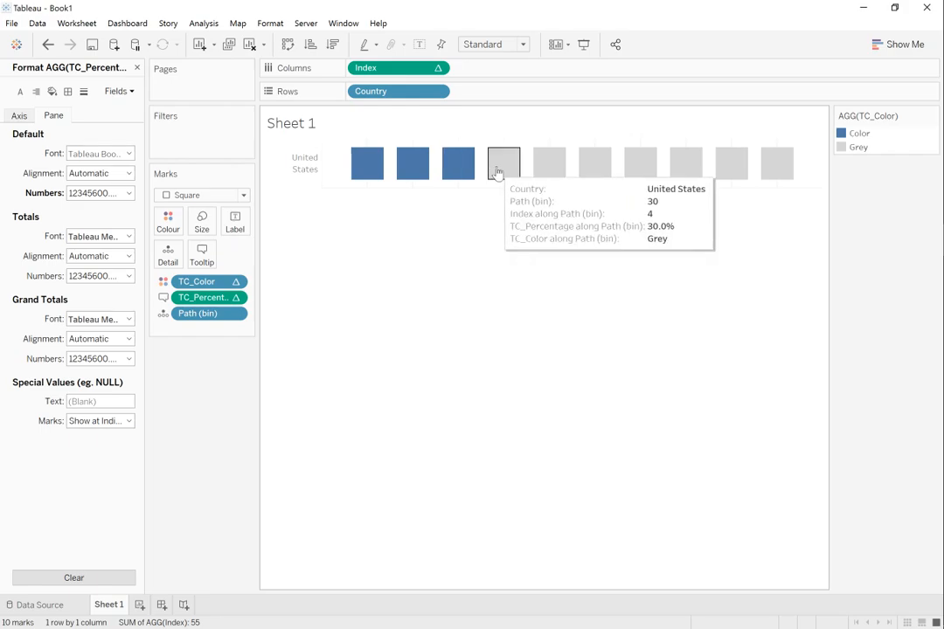
{"action": "mouse_move", "coordinate": [554, 168]}
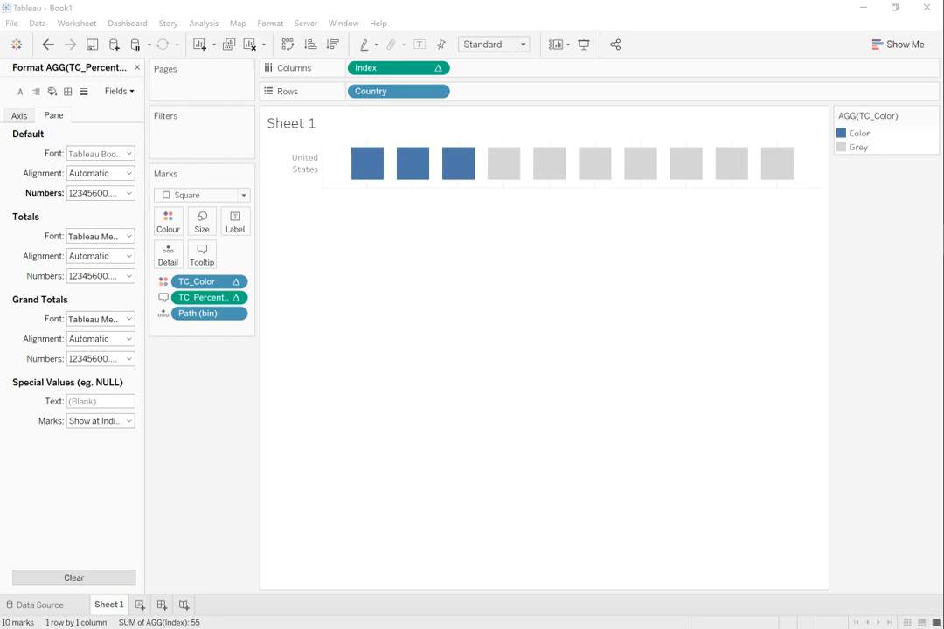
Step: Open the tooltip for editing, shrink its window, and delete the TC_Color line
{"action": "left_click", "coordinate": [202, 252]}
{"action": "left_click_drag", "start_coordinate": [413, 207], "coordinate": [166, 112]}
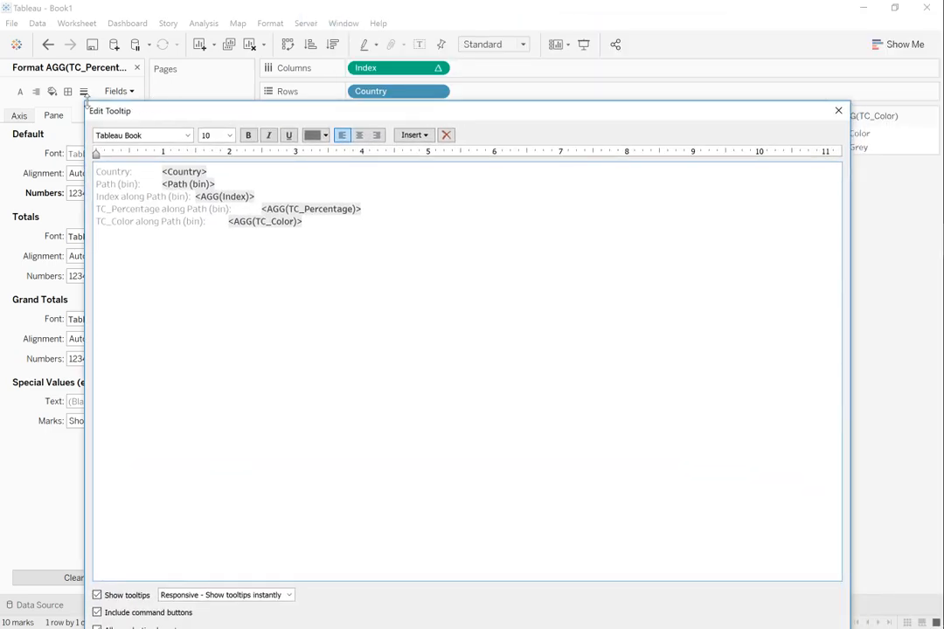
{"action": "left_click_drag", "start_coordinate": [85, 102], "coordinate": [417, 358]}
{"action": "left_click_drag", "start_coordinate": [484, 365], "coordinate": [388, 217]}
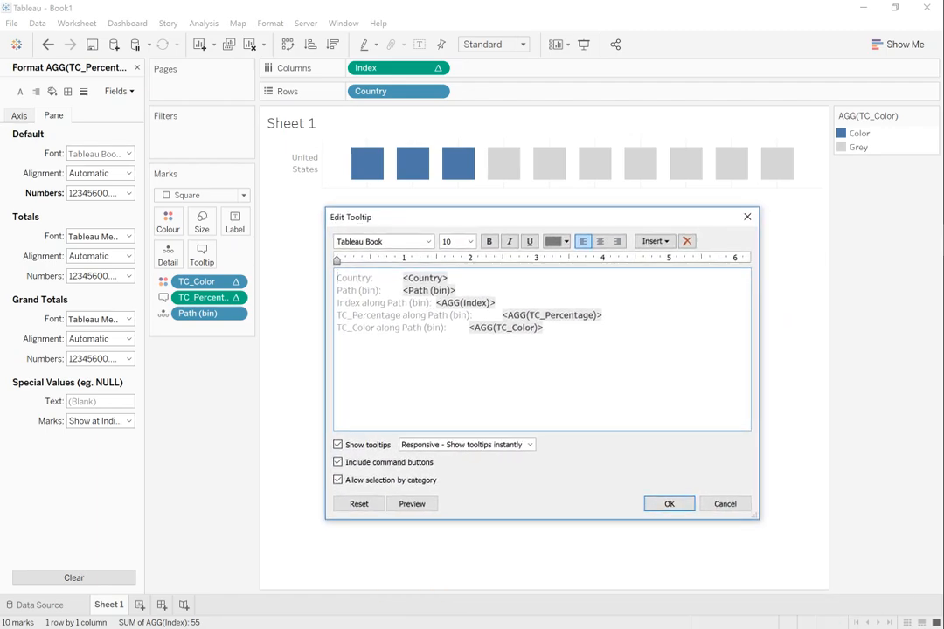
{"action": "left_click_drag", "start_coordinate": [605, 328], "coordinate": [606, 315]}
{"action": "key", "text": "Delete"}
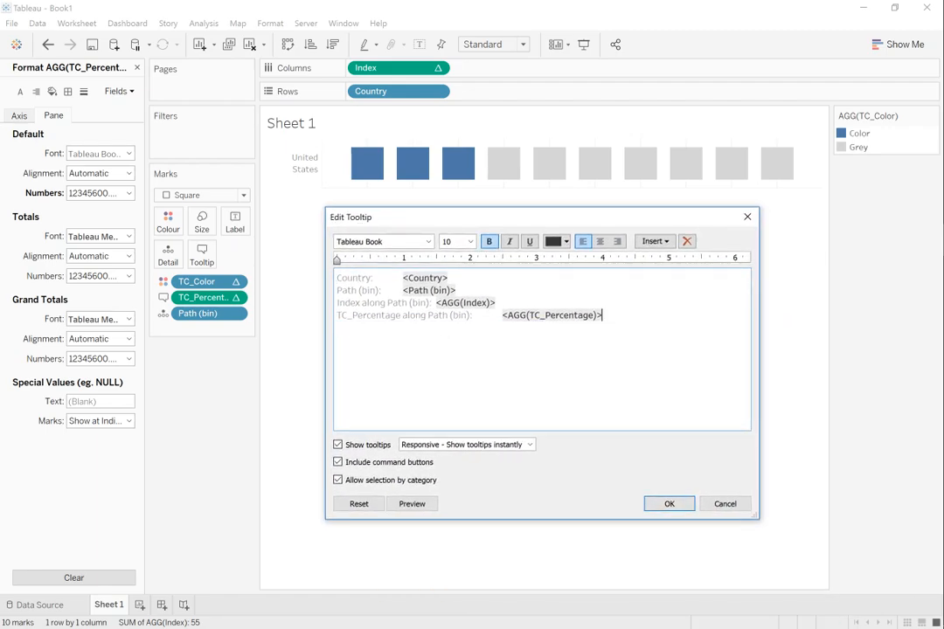
Step: Replace the tooltip label "TC_Percentage along Path (bin)" with "Percentage"
{"action": "left_click_drag", "start_coordinate": [470, 315], "coordinate": [337, 316]}
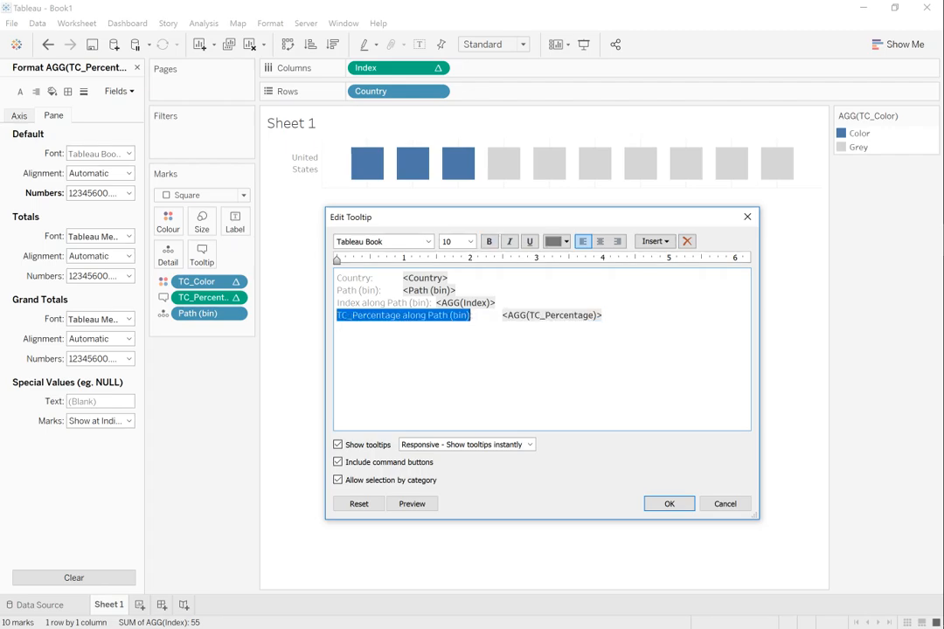
{"action": "type", "text": "Percent"}
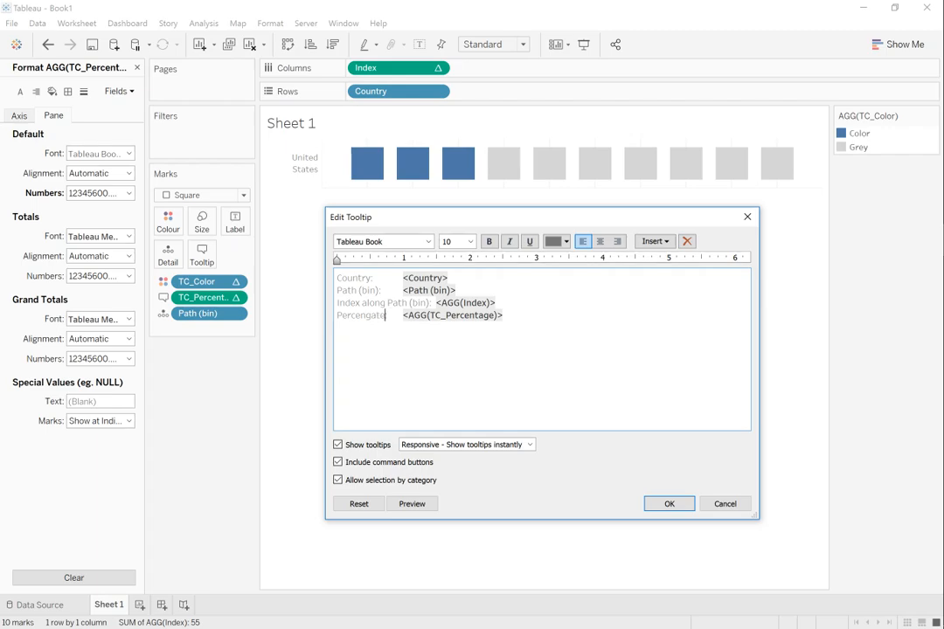
{"action": "key", "text": "shift+Home"}
{"action": "type", "text": "Pe"}
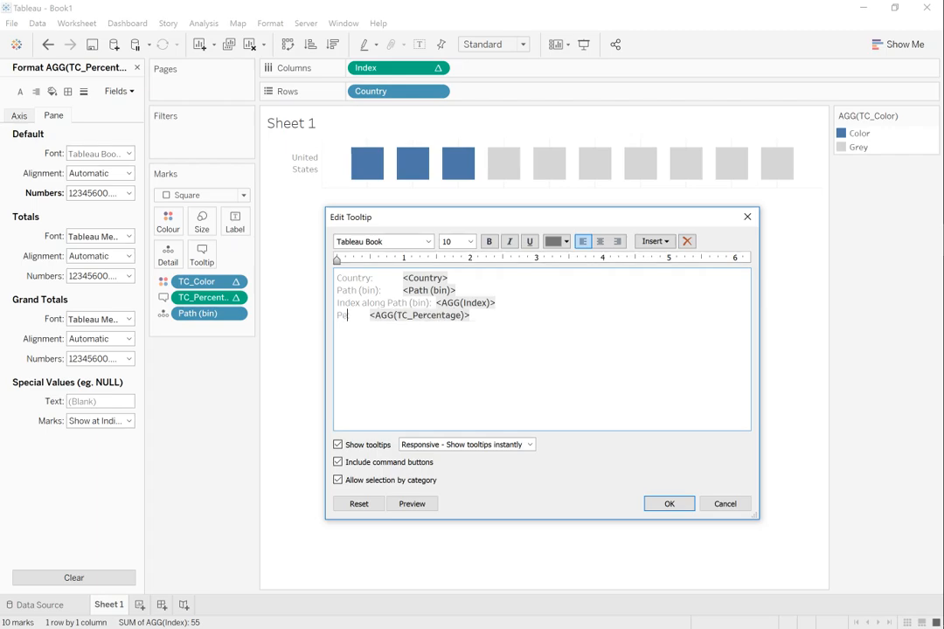
{"action": "type", "text": "rcentag"}
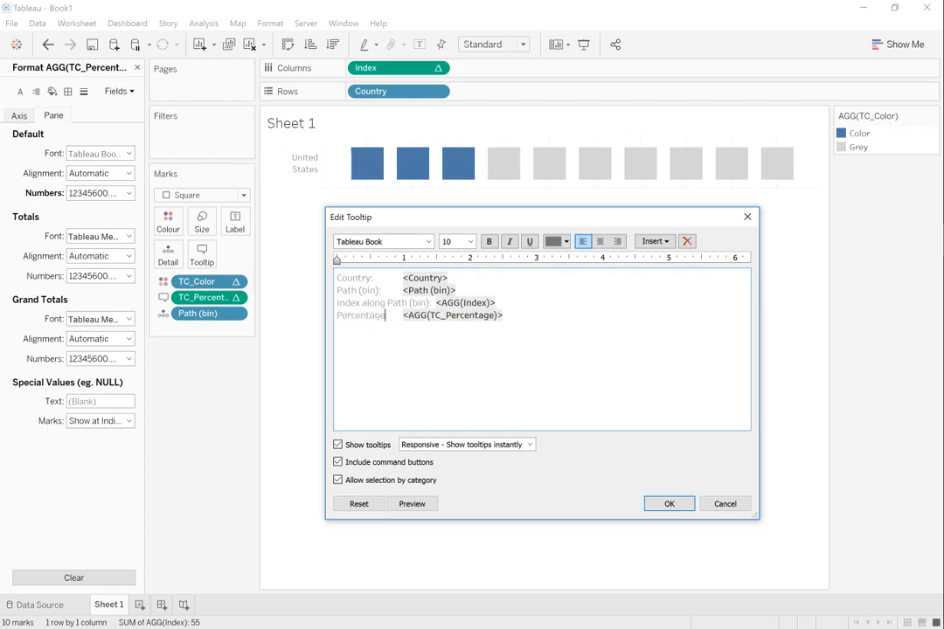
Step: Delete the Path (bin) and Index lines from the tooltip, save it, and check it on the squares
{"action": "key", "text": "shift+Up"}
{"action": "key", "text": "shift+Up"}
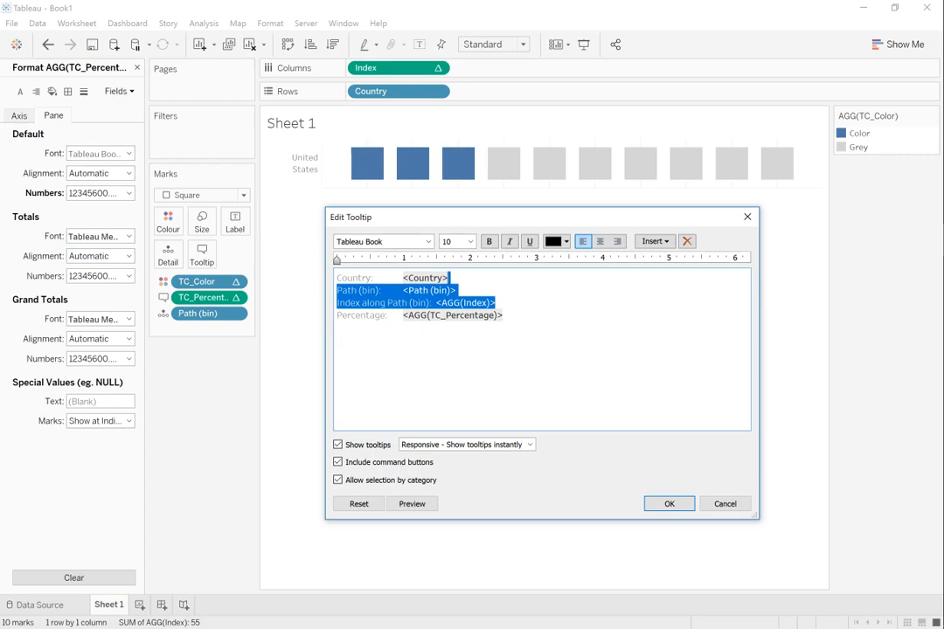
{"action": "key", "text": "Delete"}
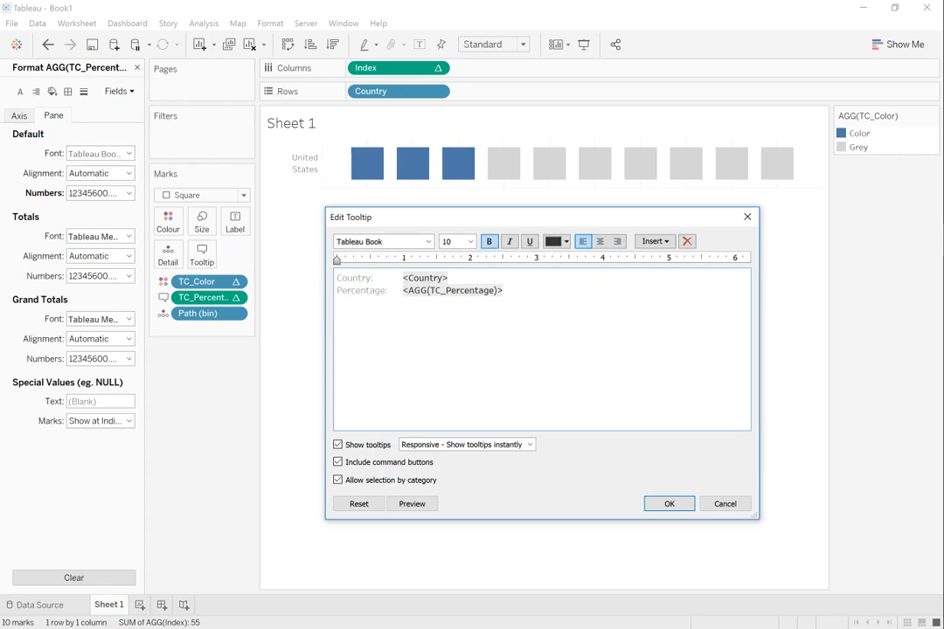
{"action": "left_click", "coordinate": [670, 505]}
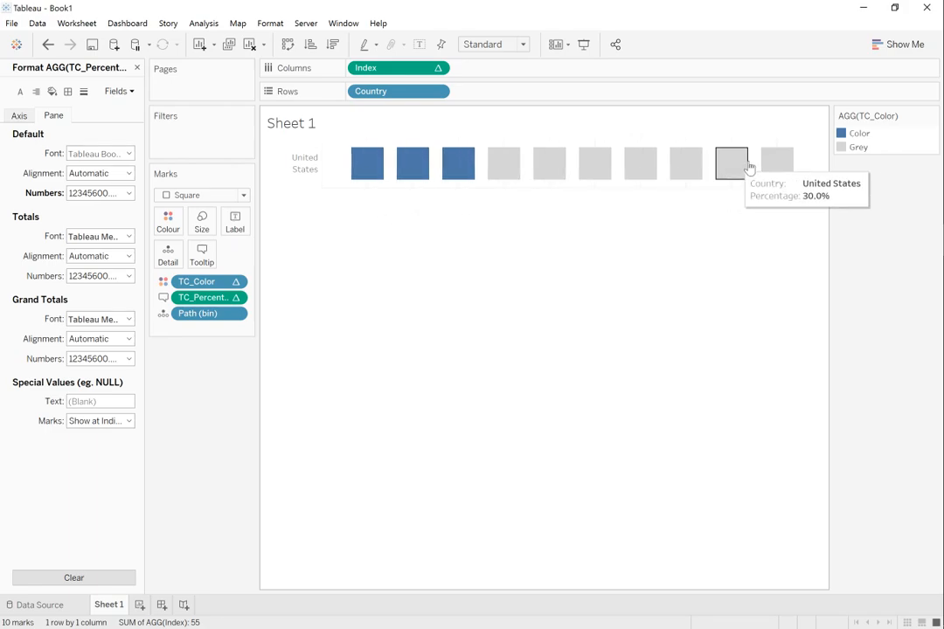
{"action": "mouse_move", "coordinate": [774, 168]}
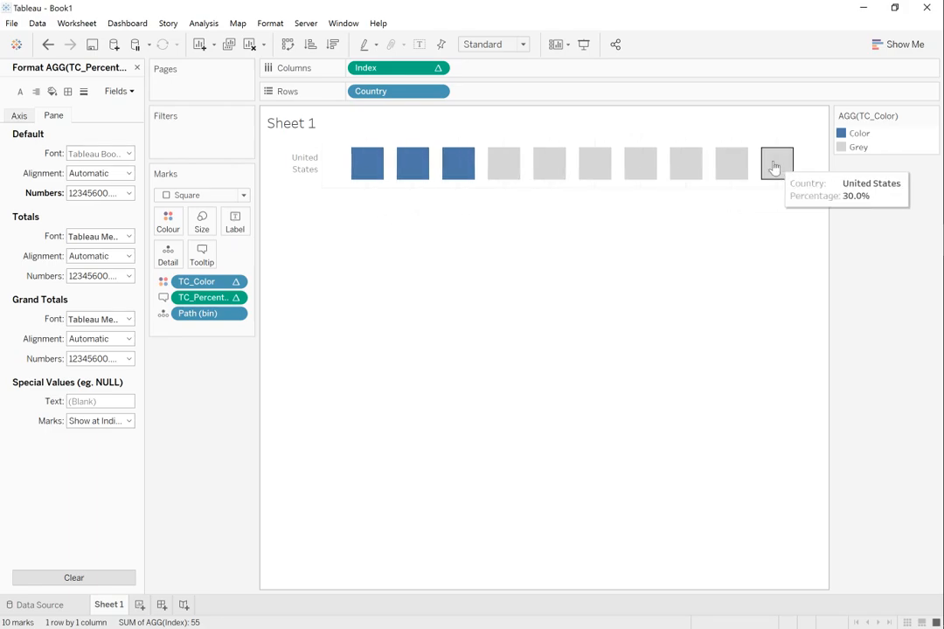
Step: Open the sheet's line formatting and set the zero lines to None
{"action": "right_click", "coordinate": [388, 141]}
{"action": "left_click", "coordinate": [590, 263]}
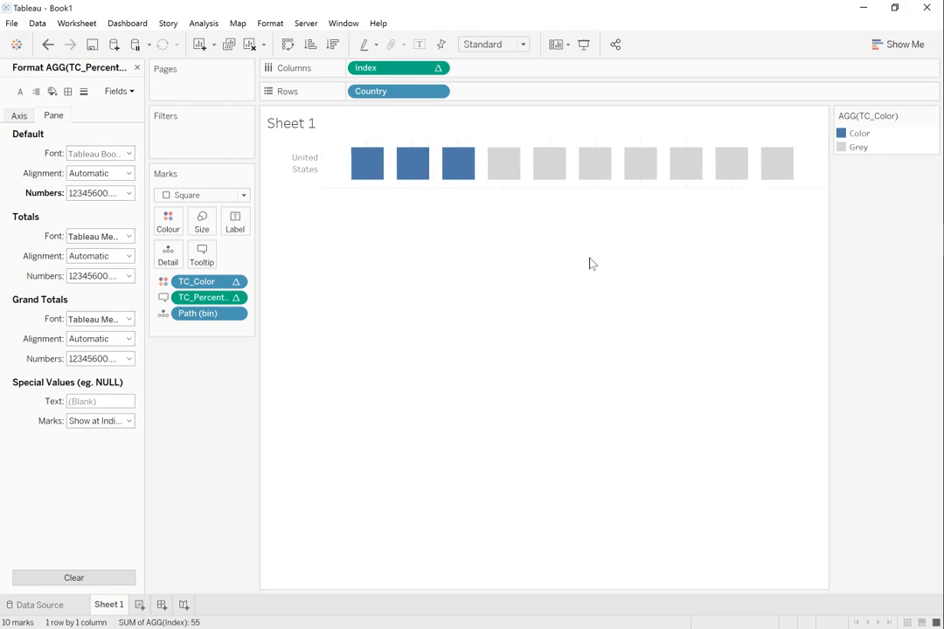
{"action": "right_click", "coordinate": [527, 172]}
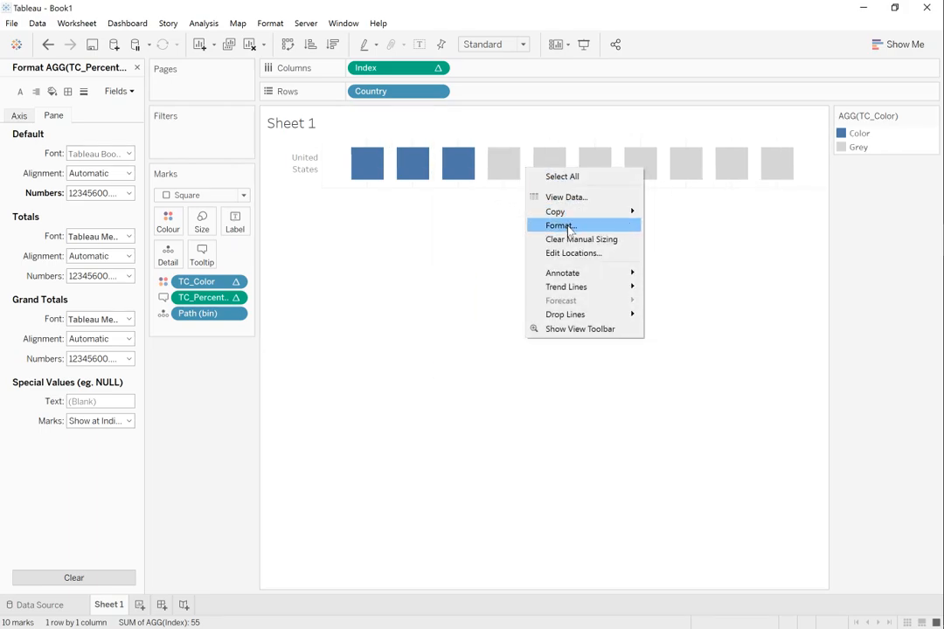
{"action": "left_click", "coordinate": [567, 227]}
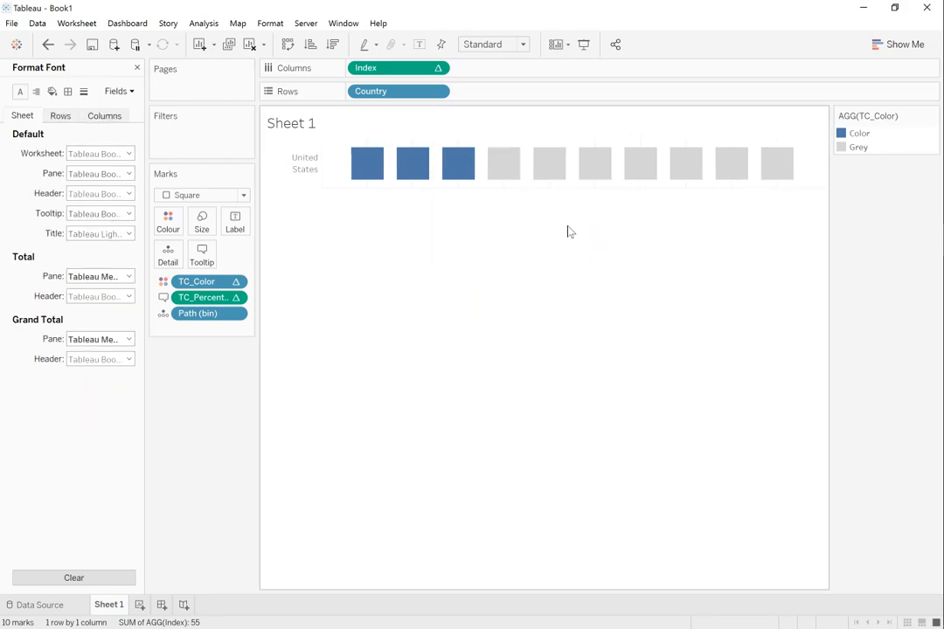
{"action": "left_click", "coordinate": [68, 92]}
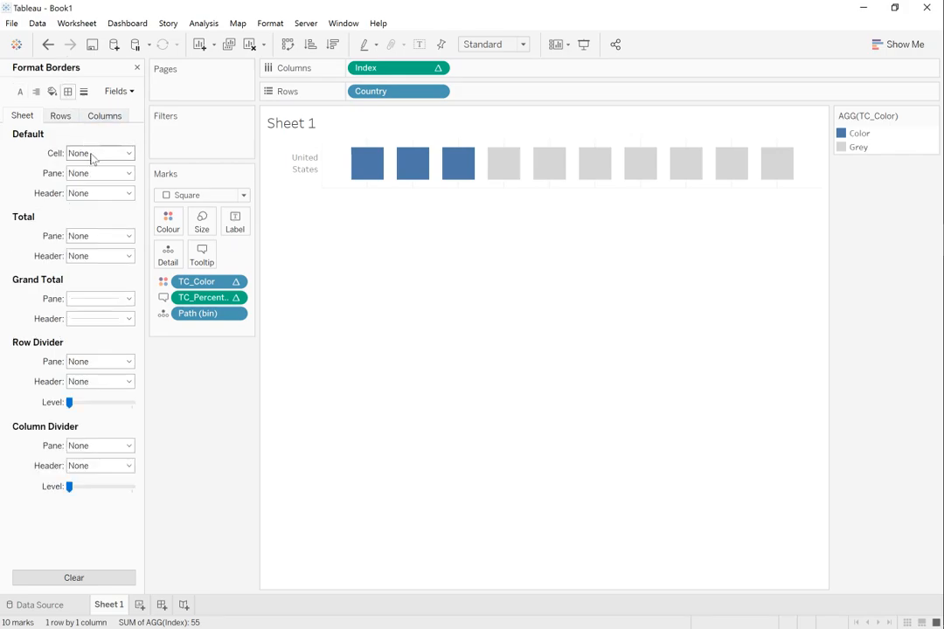
{"action": "left_click", "coordinate": [84, 93]}
{"action": "left_click", "coordinate": [97, 173]}
{"action": "left_click", "coordinate": [93, 193]}
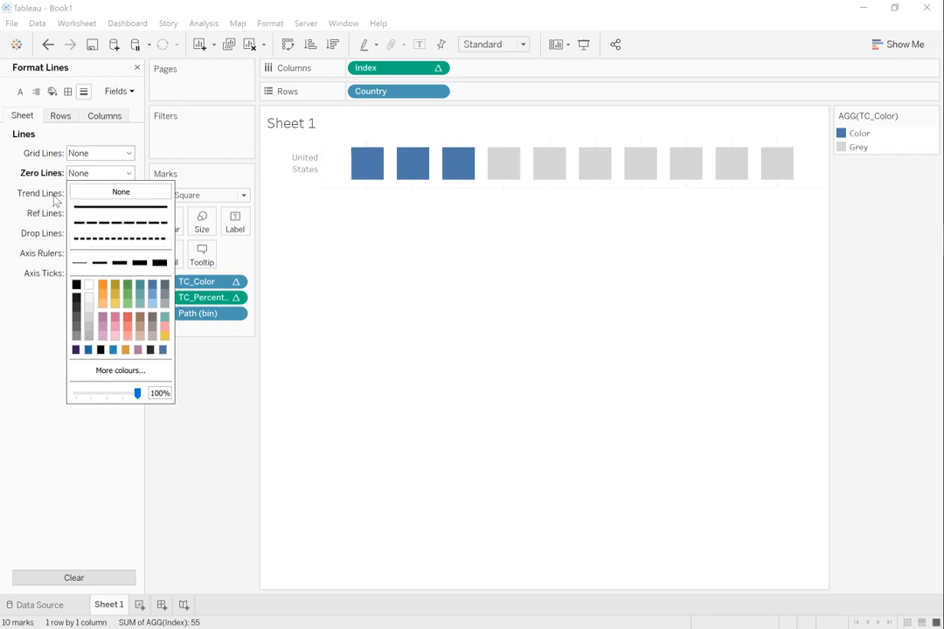
Step: Set the sheet's trend lines, reference lines and drop lines to None
{"action": "left_click", "coordinate": [88, 196]}
{"action": "left_click", "coordinate": [91, 212]}
{"action": "left_click", "coordinate": [91, 215]}
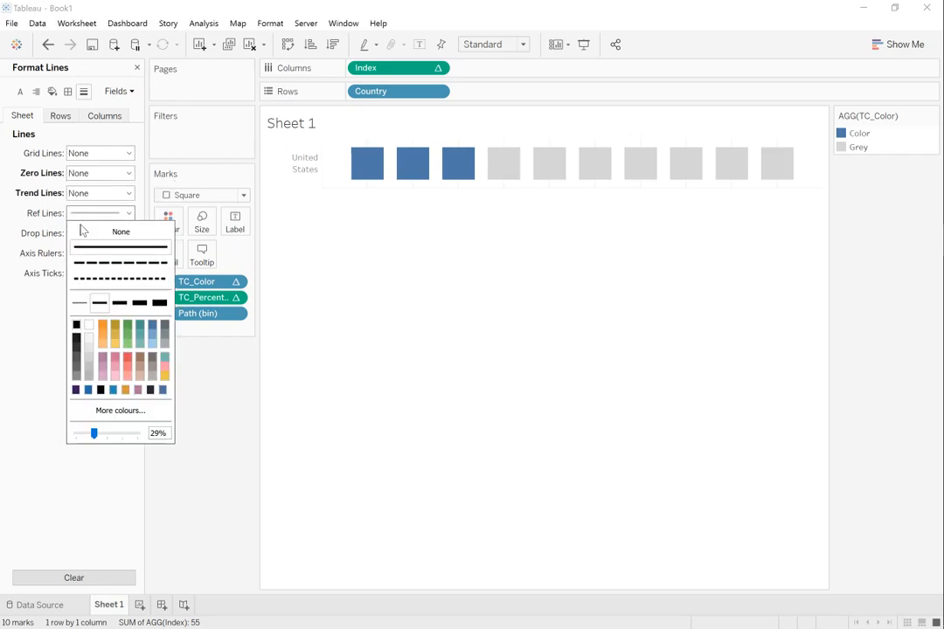
{"action": "left_click", "coordinate": [87, 231]}
{"action": "left_click", "coordinate": [91, 233]}
{"action": "left_click", "coordinate": [93, 252]}
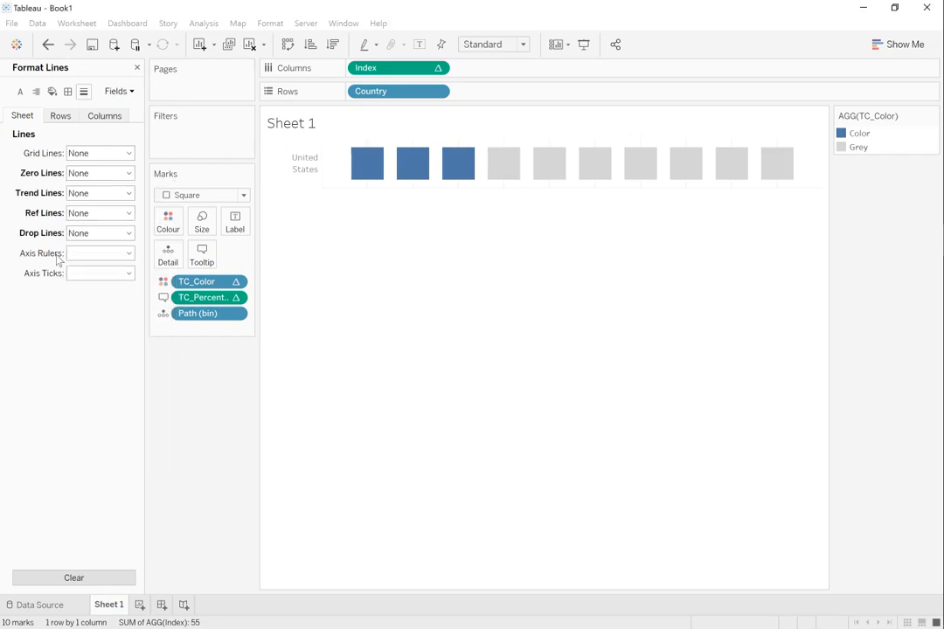
Step: Set the sheet's axis rulers and axis ticks to None
{"action": "left_click", "coordinate": [85, 255]}
{"action": "left_click", "coordinate": [85, 271]}
{"action": "left_click", "coordinate": [84, 275]}
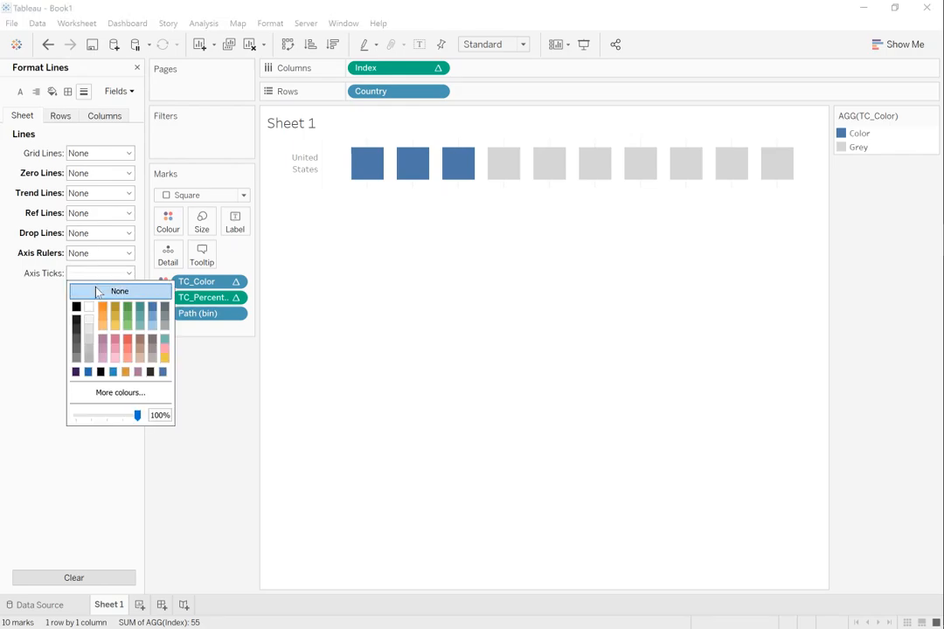
{"action": "left_click", "coordinate": [38, 310]}
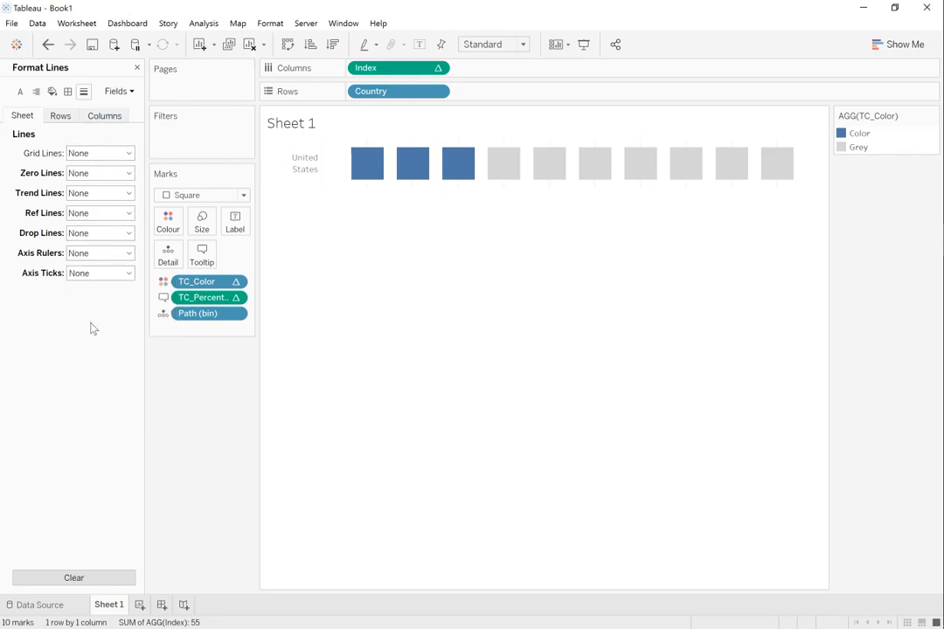
Step: Set the grid lines of the columns to None in the line formatting
{"action": "left_click", "coordinate": [60, 115]}
{"action": "left_click", "coordinate": [104, 115]}
{"action": "left_click", "coordinate": [102, 154]}
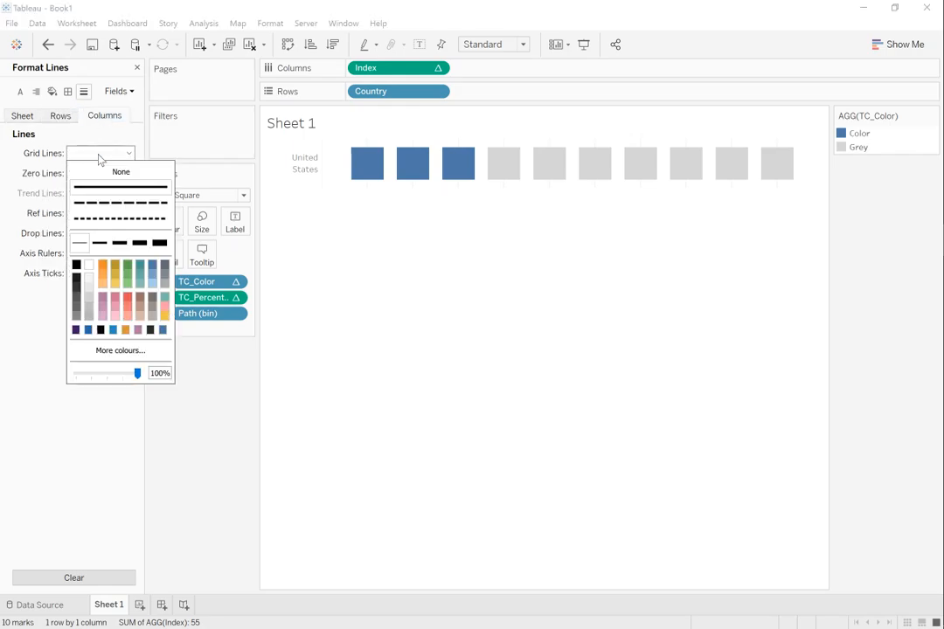
{"action": "left_click", "coordinate": [105, 172]}
{"action": "left_click", "coordinate": [382, 259]}
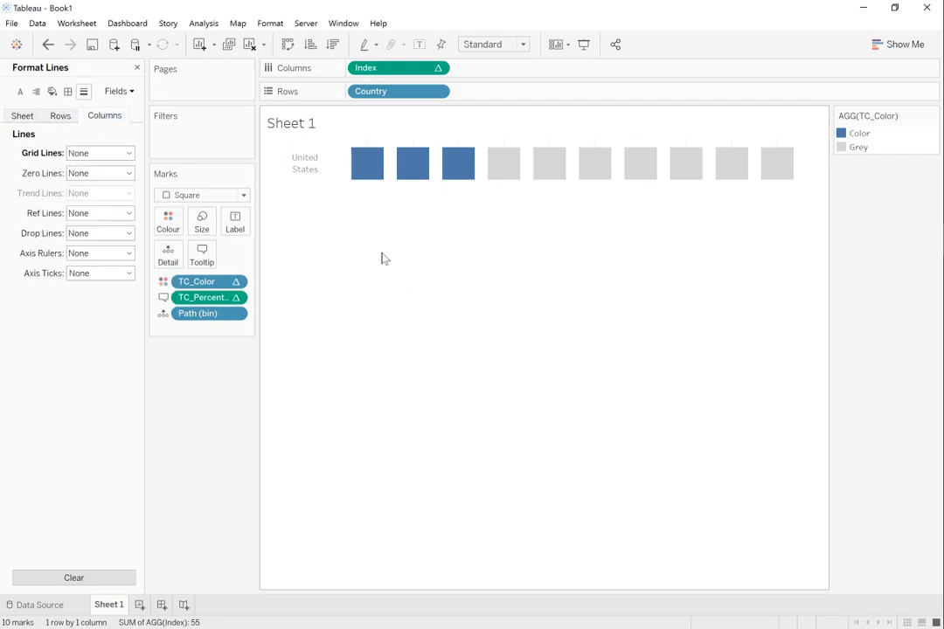
Step: Widen the Country row header so its label fits on one line and set the header font size to 12
{"action": "left_click_drag", "start_coordinate": [320, 152], "coordinate": [354, 162]}
{"action": "right_click", "coordinate": [316, 167]}
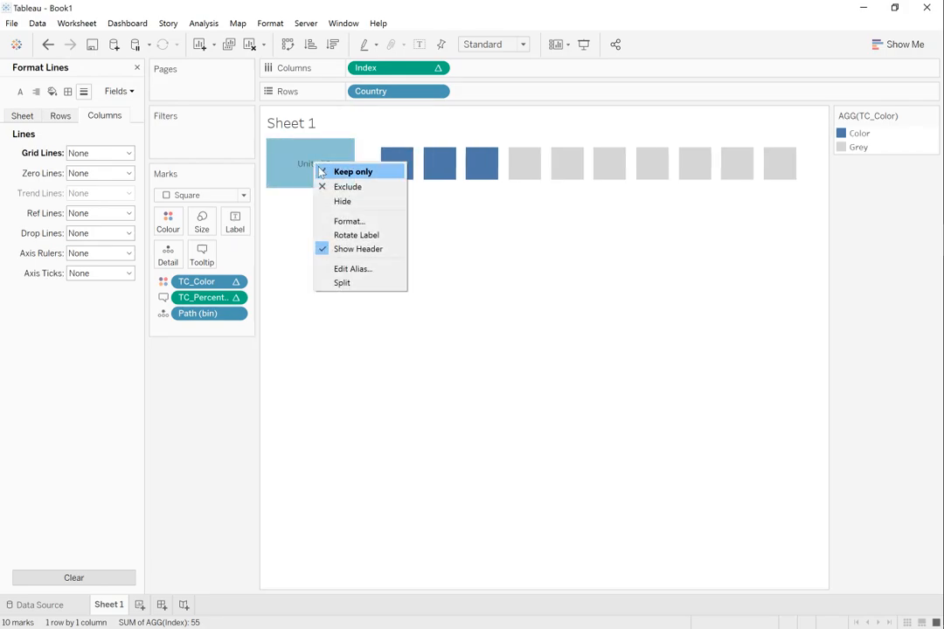
{"action": "left_click", "coordinate": [354, 220]}
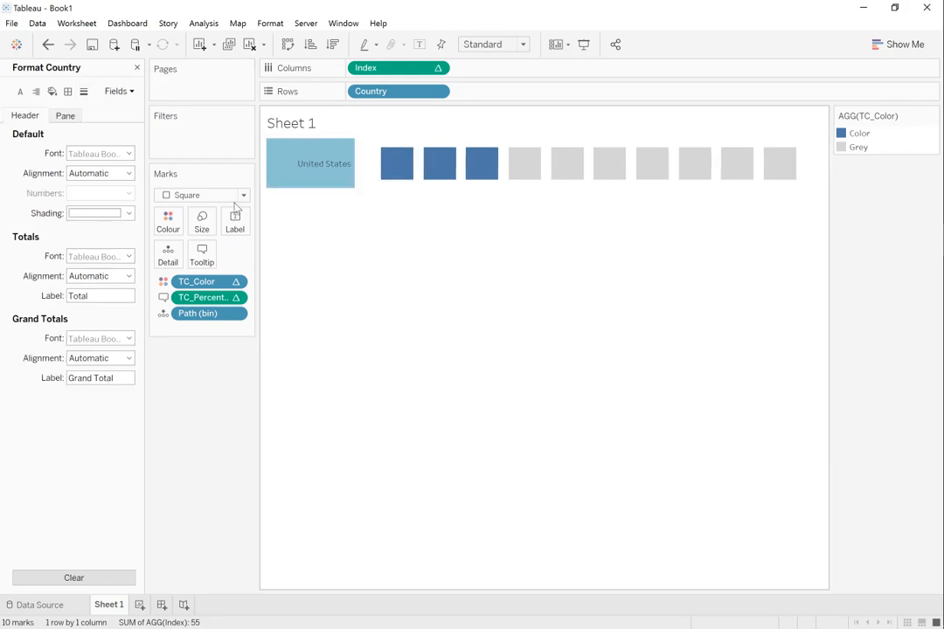
{"action": "left_click", "coordinate": [129, 173]}
{"action": "left_click", "coordinate": [128, 154]}
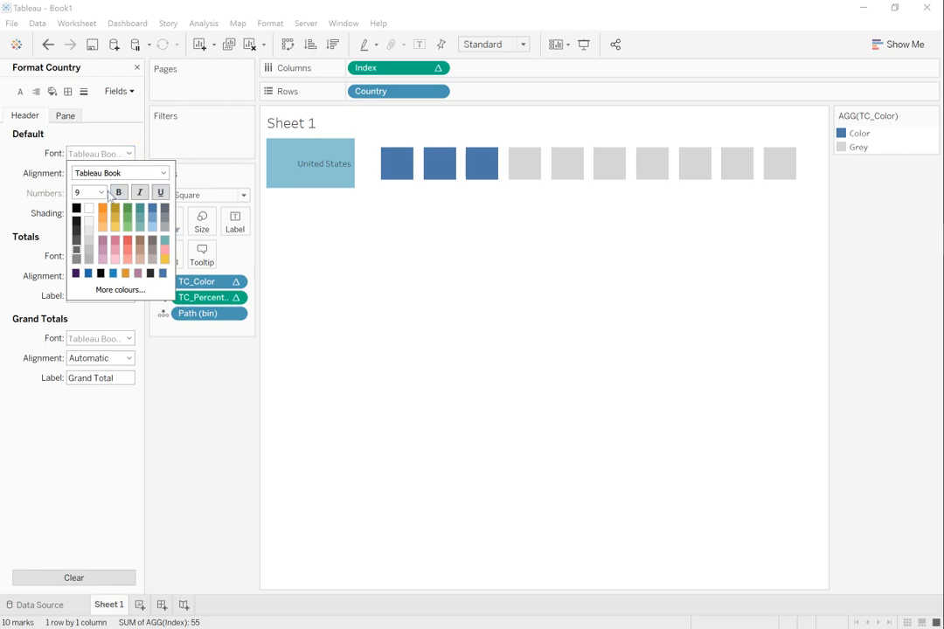
{"action": "left_click", "coordinate": [100, 193]}
{"action": "left_click", "coordinate": [87, 250]}
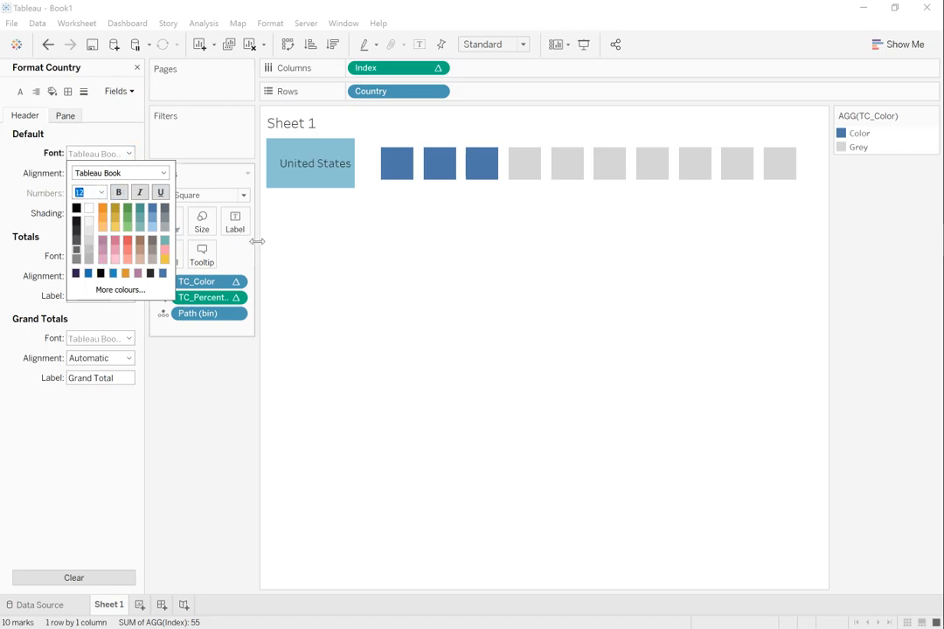
{"action": "left_click", "coordinate": [326, 163]}
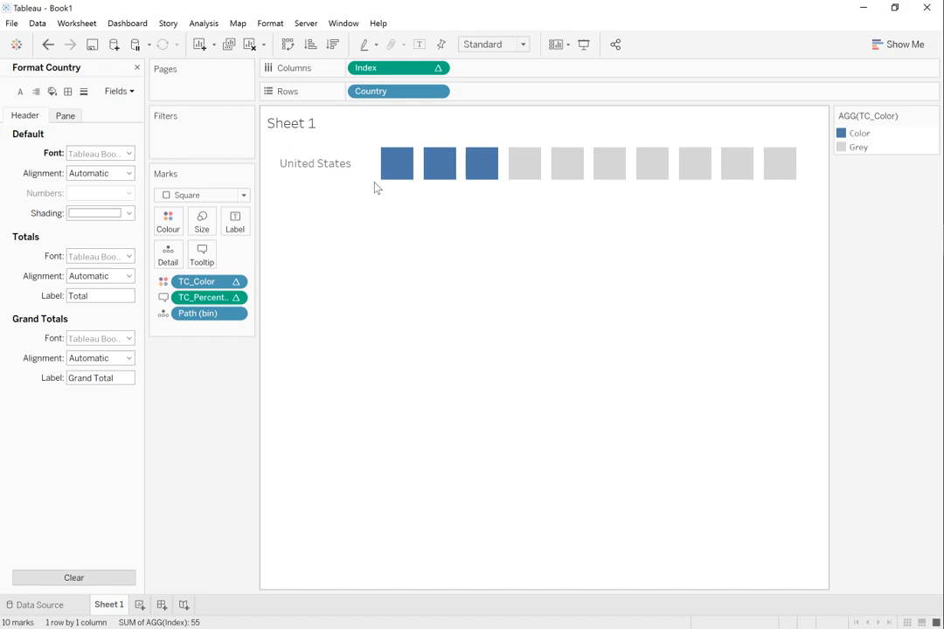
Step: Change the mark type from squares to Circle
{"action": "mouse_move", "coordinate": [384, 173]}
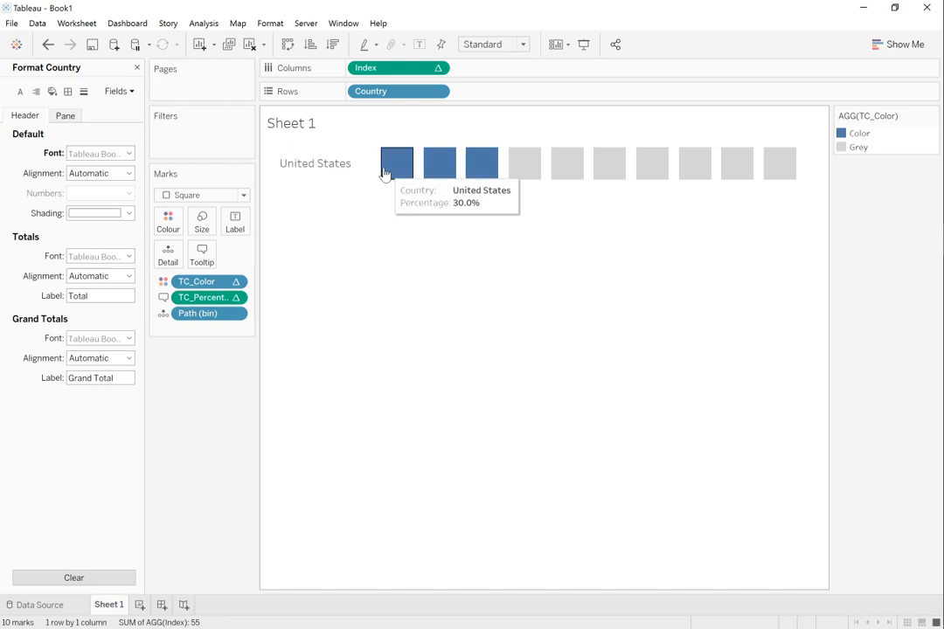
{"action": "left_click", "coordinate": [242, 196]}
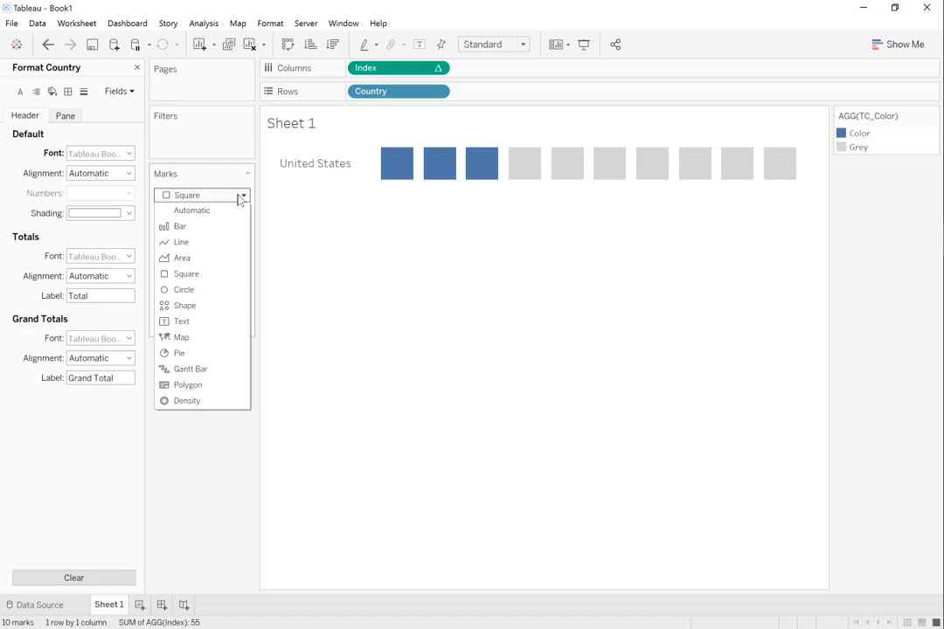
{"action": "left_click", "coordinate": [205, 290]}
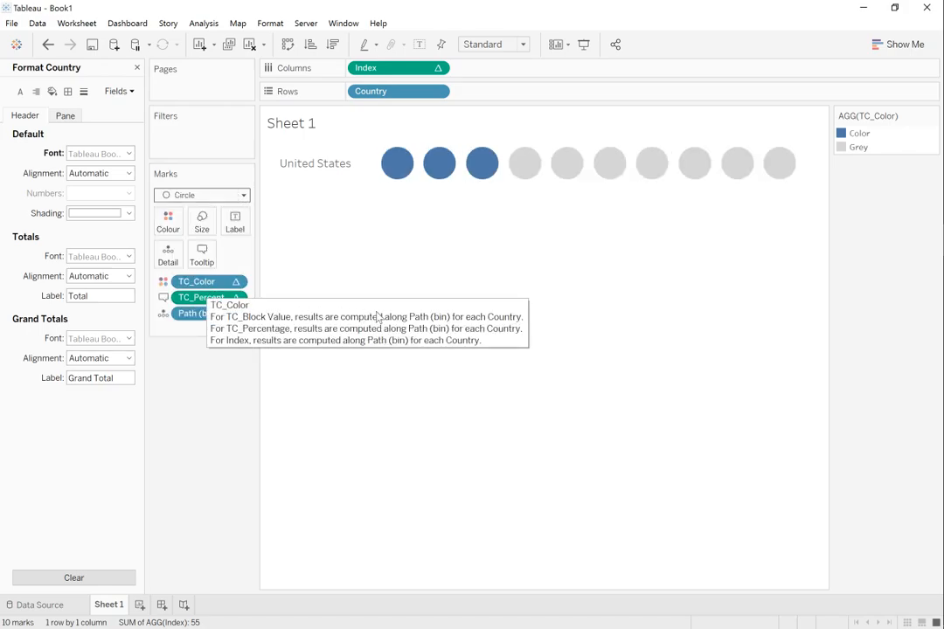
{"action": "mouse_move", "coordinate": [457, 173]}
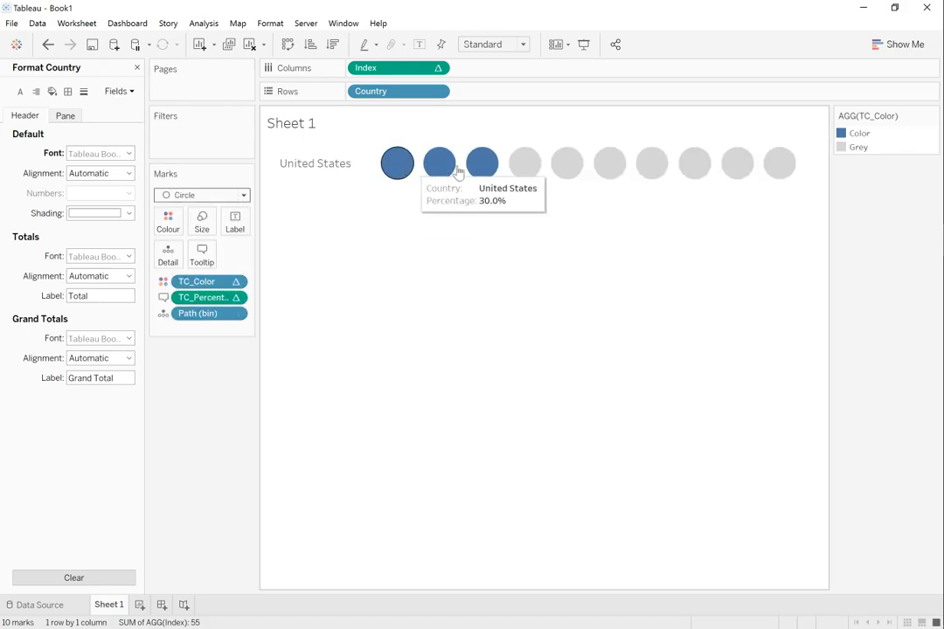
Step: Change the mark type to Shape, try the asterisk and filled diamond, and settle on the filled square
{"action": "left_click", "coordinate": [216, 198]}
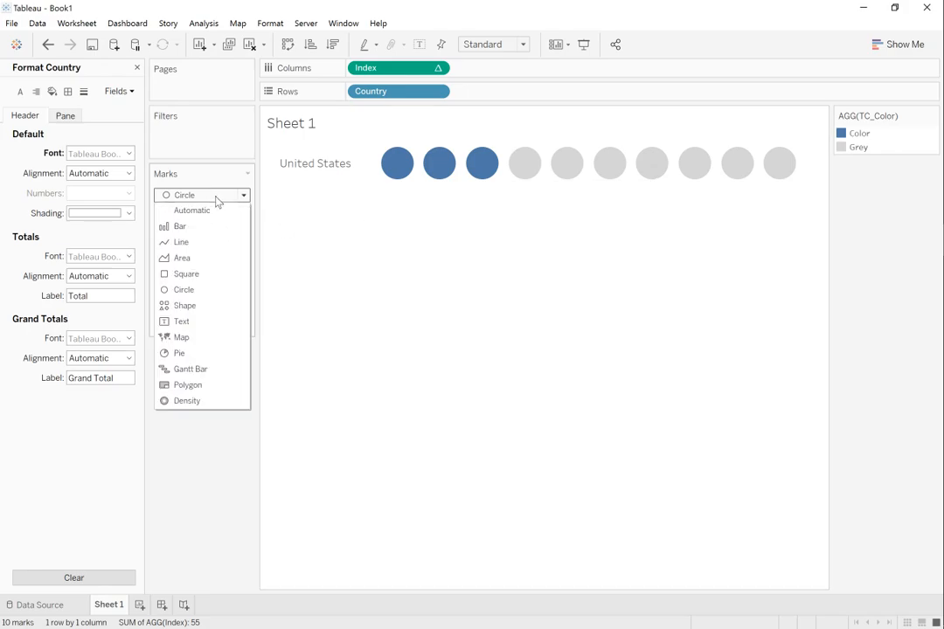
{"action": "left_click", "coordinate": [207, 306]}
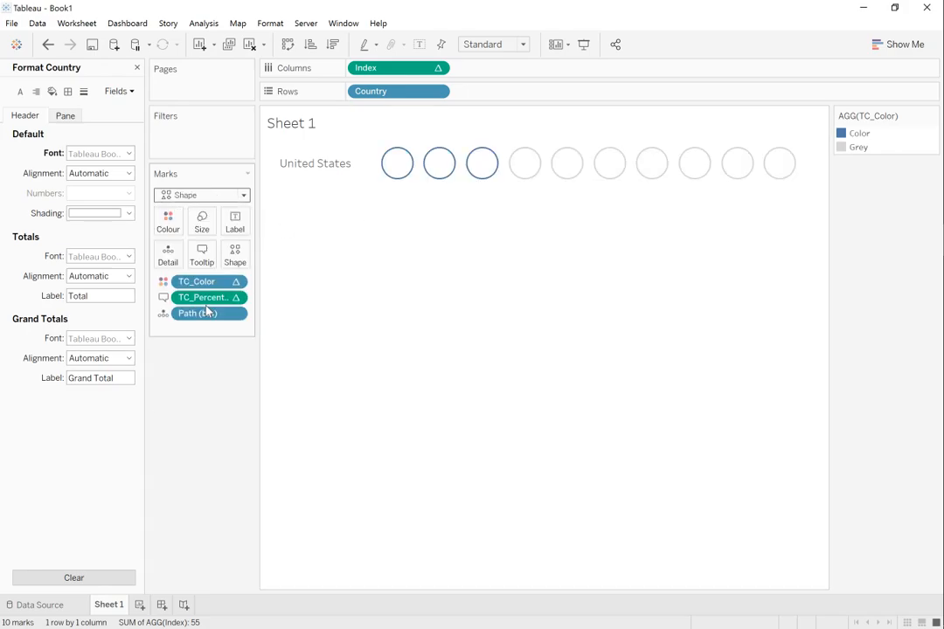
{"action": "left_click", "coordinate": [236, 253]}
{"action": "left_click", "coordinate": [298, 282]}
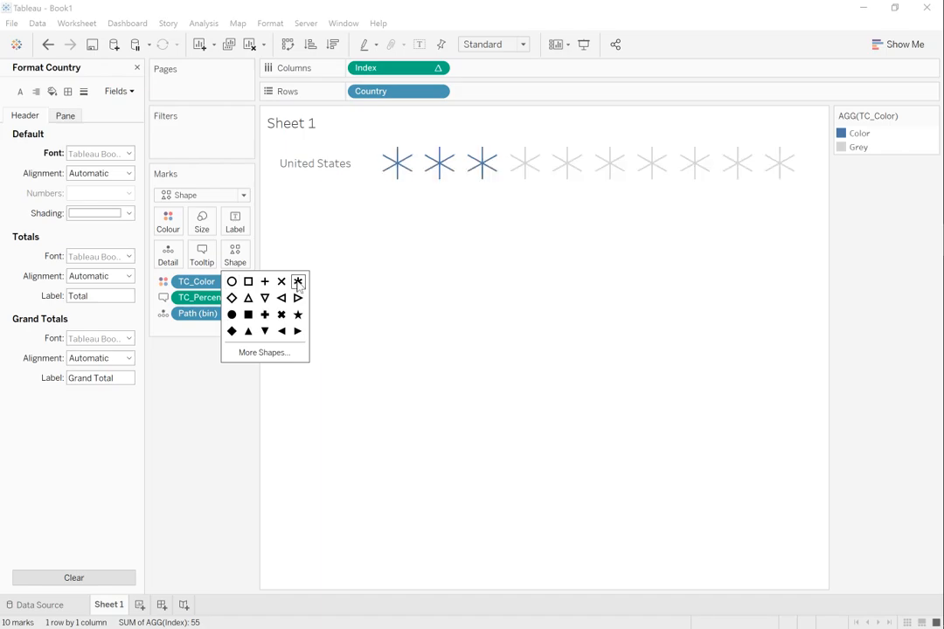
{"action": "left_click", "coordinate": [231, 331]}
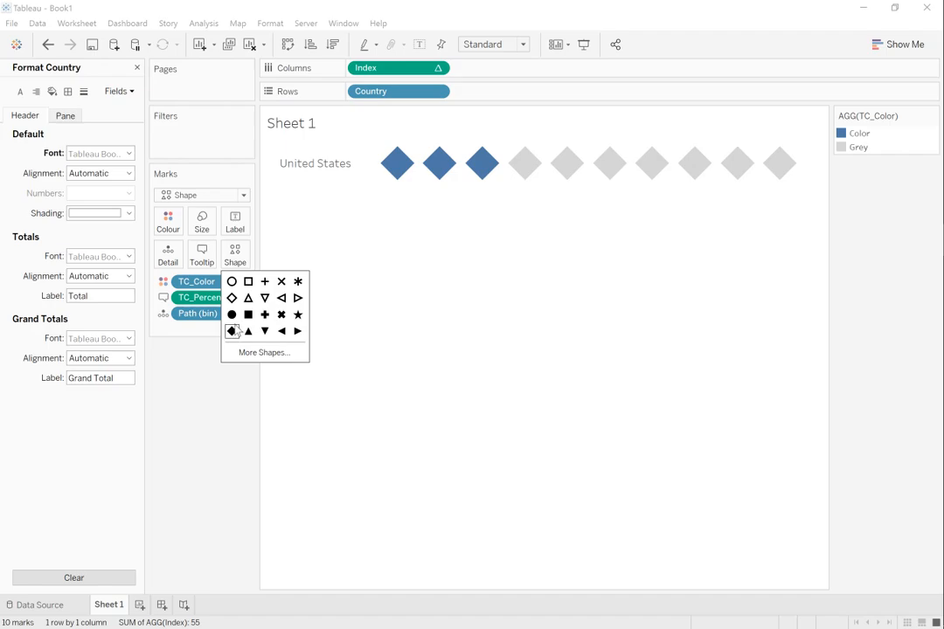
{"action": "left_click", "coordinate": [248, 314]}
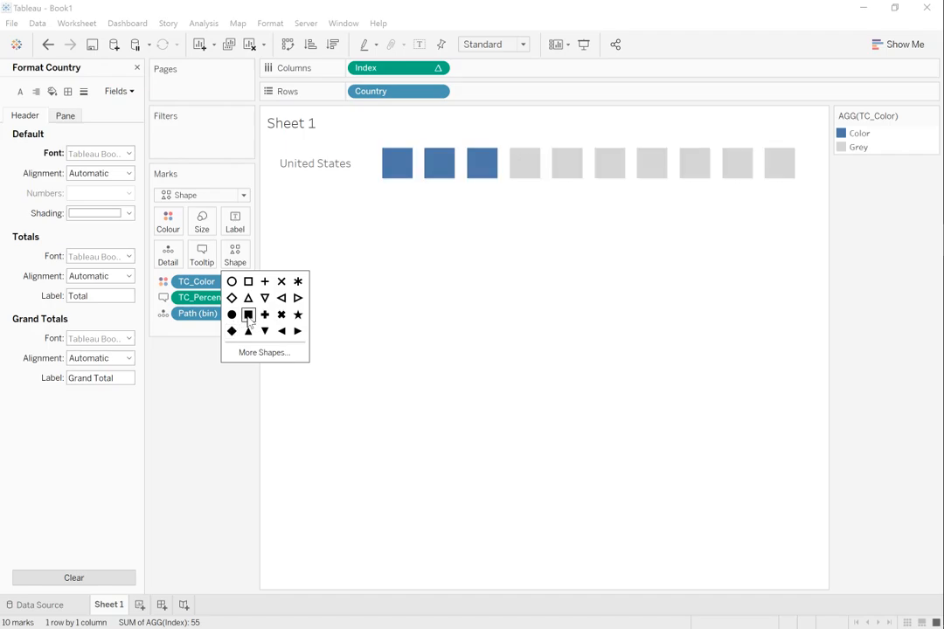
{"action": "left_click", "coordinate": [385, 327]}
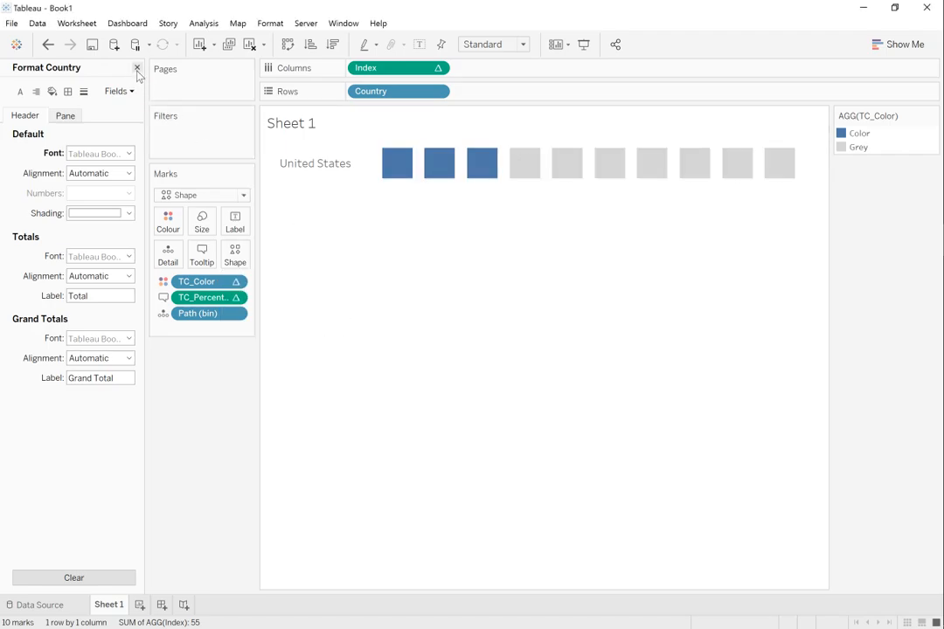
Step: Close the Country formatting, set the bin size of Path (bin) to 20, and check the coloured square's tooltip
{"action": "left_click", "coordinate": [137, 68]}
{"action": "left_click", "coordinate": [63, 138]}
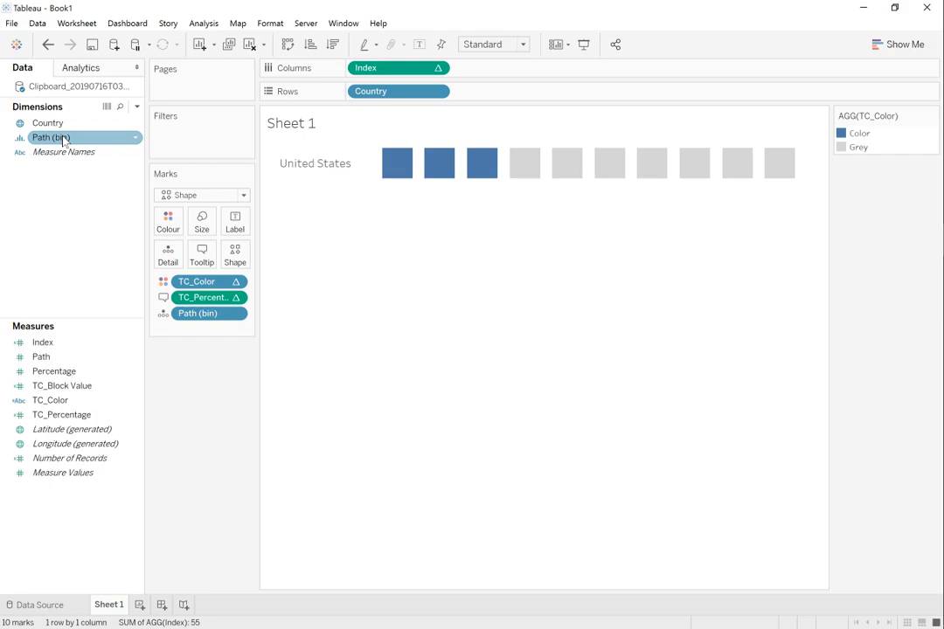
{"action": "right_click", "coordinate": [63, 140]}
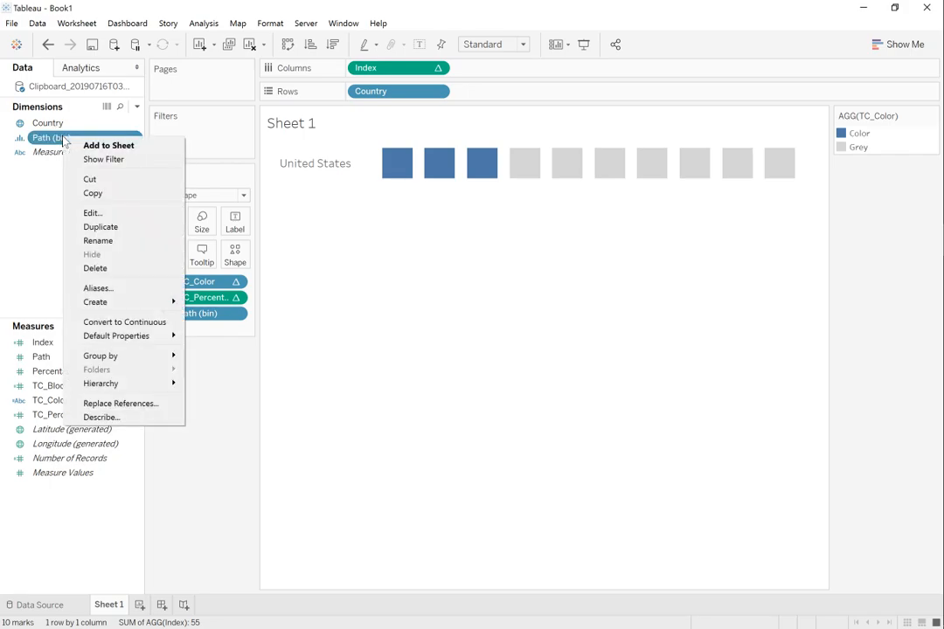
{"action": "left_click", "coordinate": [104, 216]}
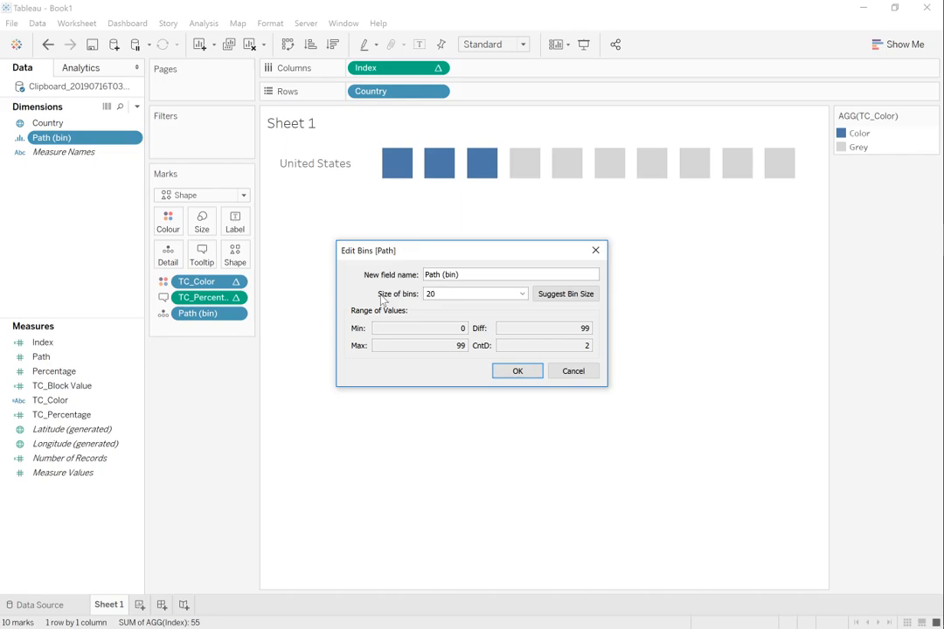
{"action": "left_click", "coordinate": [518, 372]}
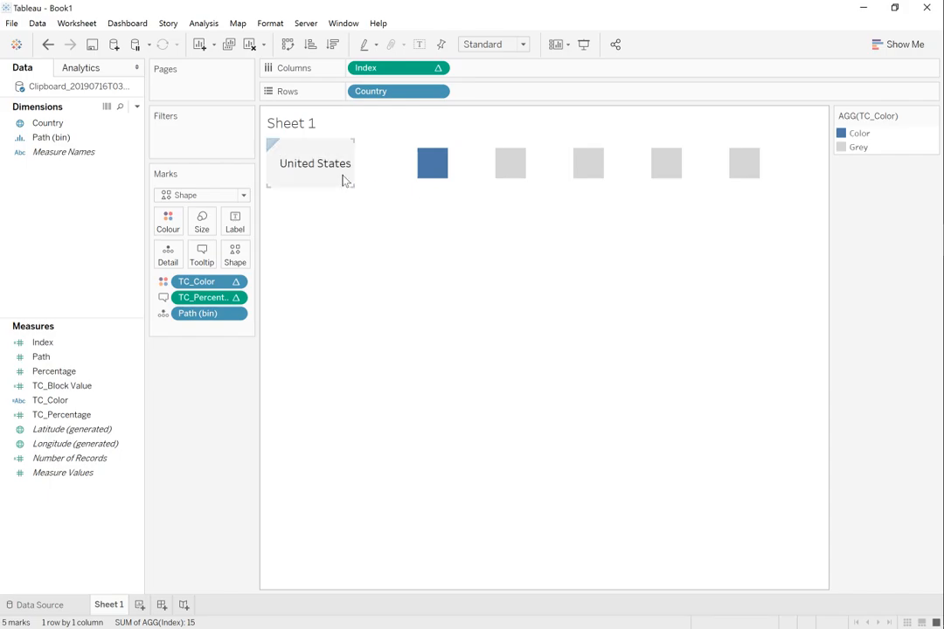
{"action": "mouse_move", "coordinate": [433, 167]}
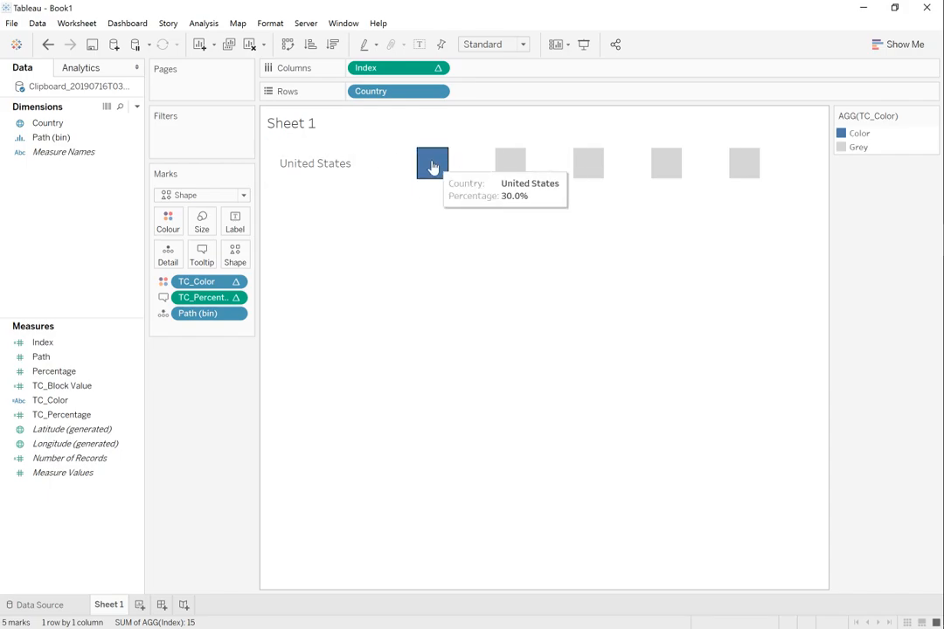
Step: Set the bin size of Path (bin) to 5
{"action": "right_click", "coordinate": [68, 138]}
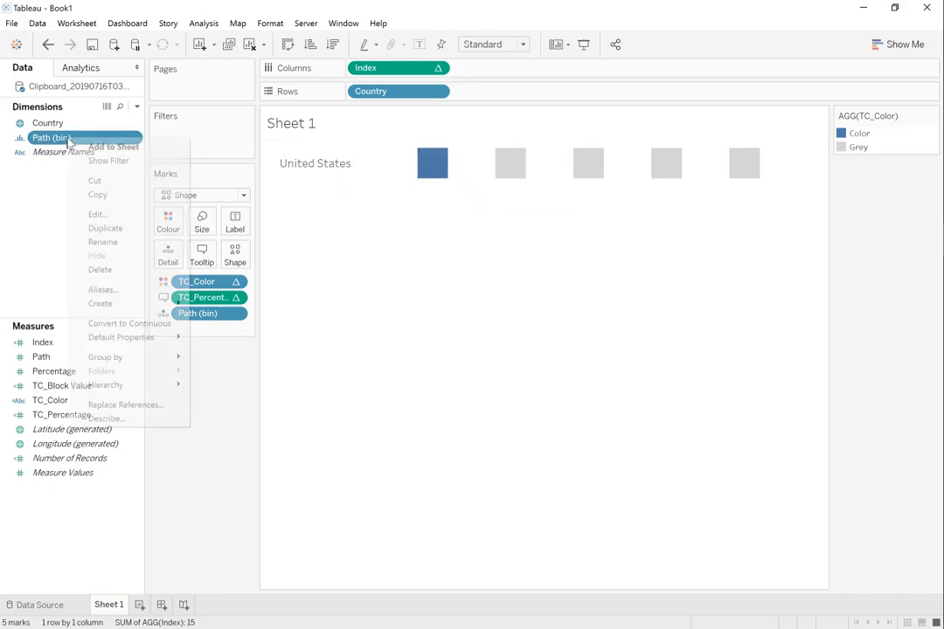
{"action": "left_click", "coordinate": [94, 215]}
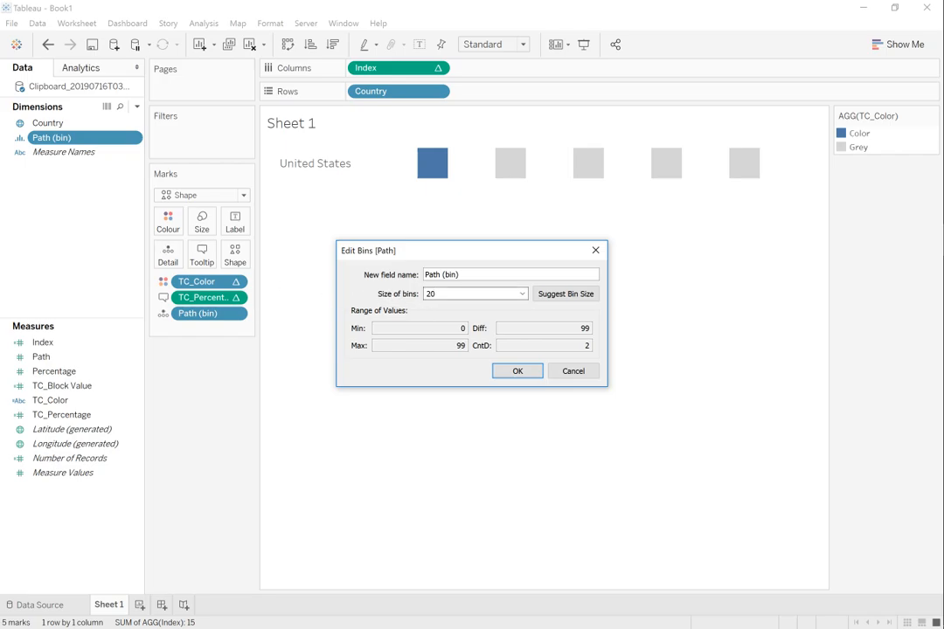
{"action": "left_click", "coordinate": [517, 372]}
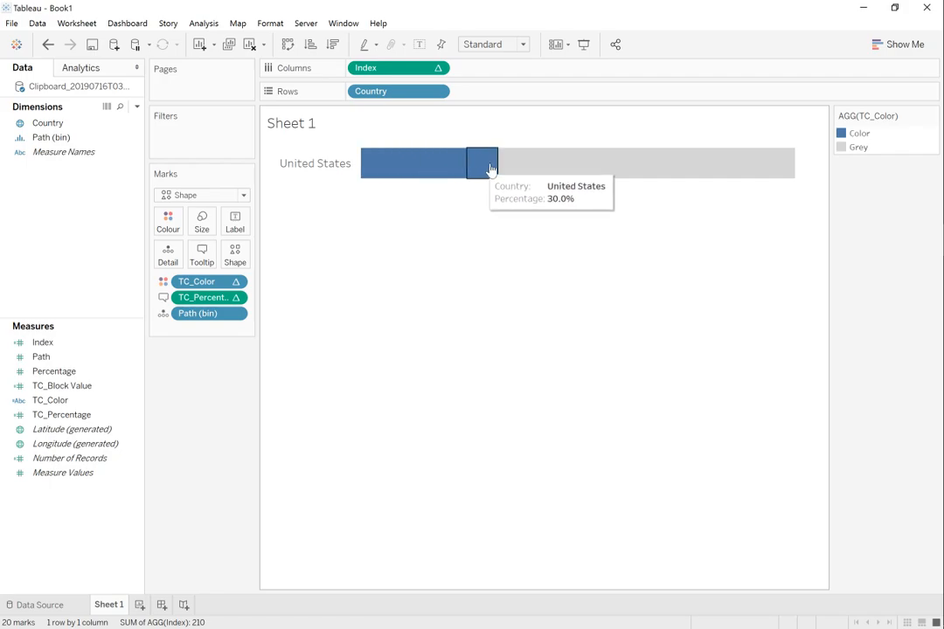
Step: Shrink the square marks until gaps separate them, and move the TC_Color legend below the Marks card
{"action": "left_click", "coordinate": [204, 229]}
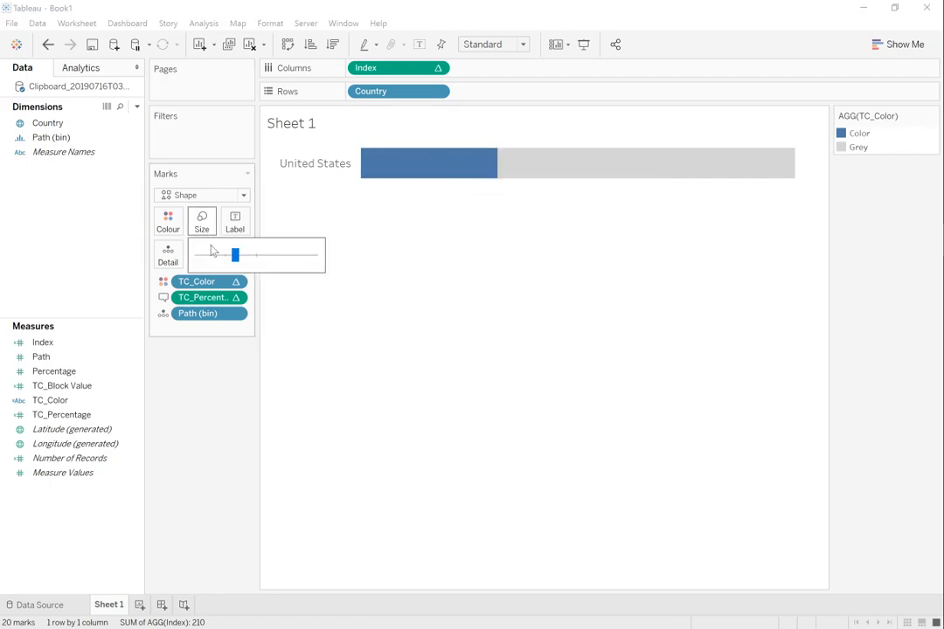
{"action": "left_click_drag", "start_coordinate": [229, 255], "coordinate": [217, 255]}
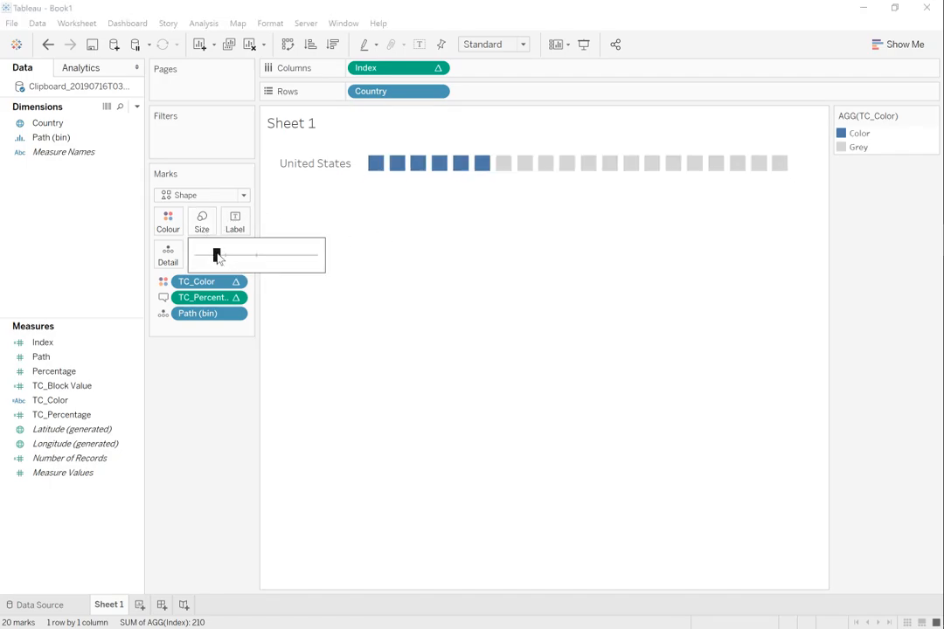
{"action": "left_click", "coordinate": [544, 364]}
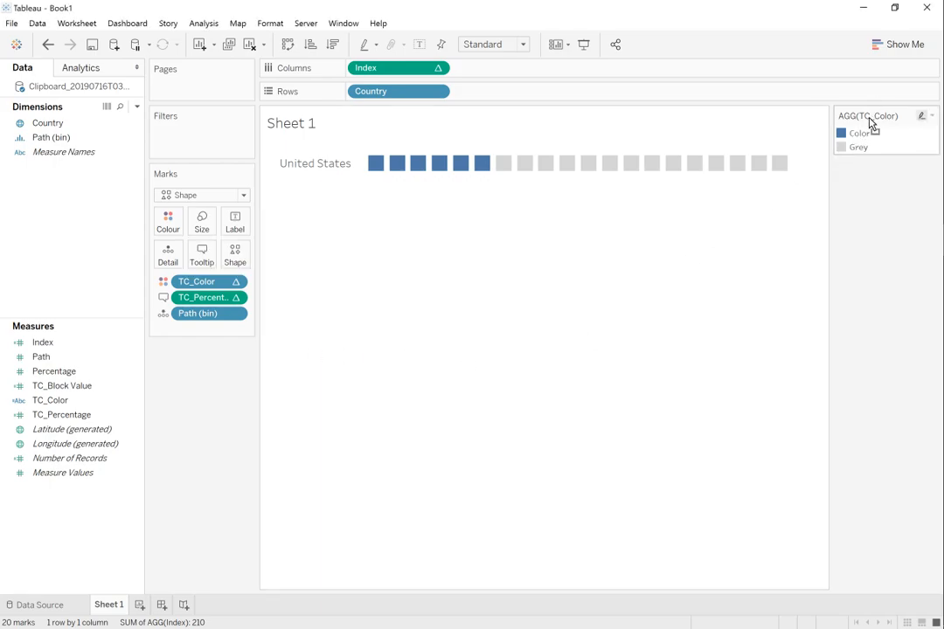
{"action": "left_click_drag", "start_coordinate": [872, 122], "coordinate": [195, 359]}
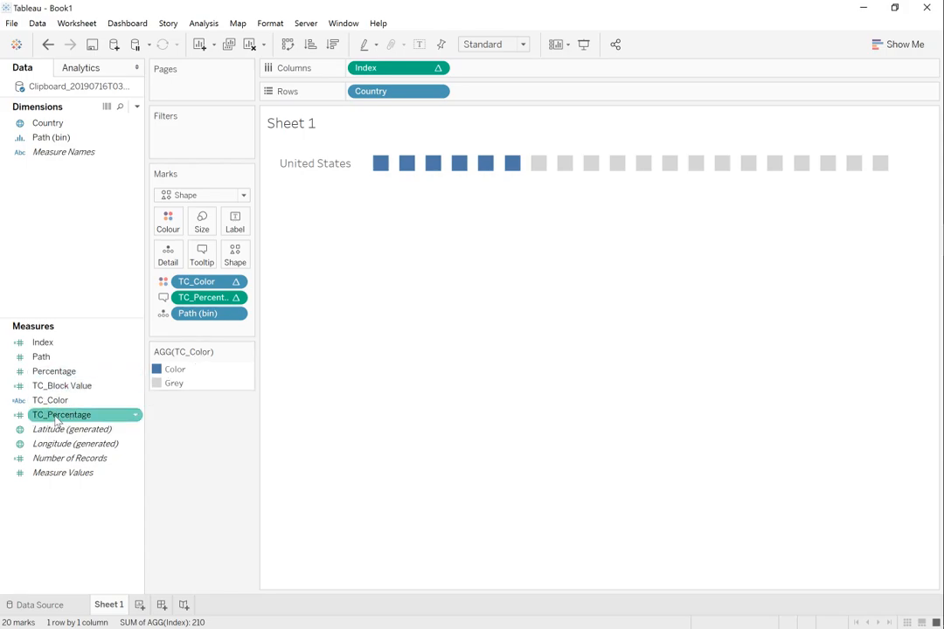
Step: Add TC_Percentage to Rows after Country as a discrete field, and make the United States row taller
{"action": "left_click_drag", "start_coordinate": [57, 419], "coordinate": [478, 95]}
{"action": "right_click", "coordinate": [479, 97]}
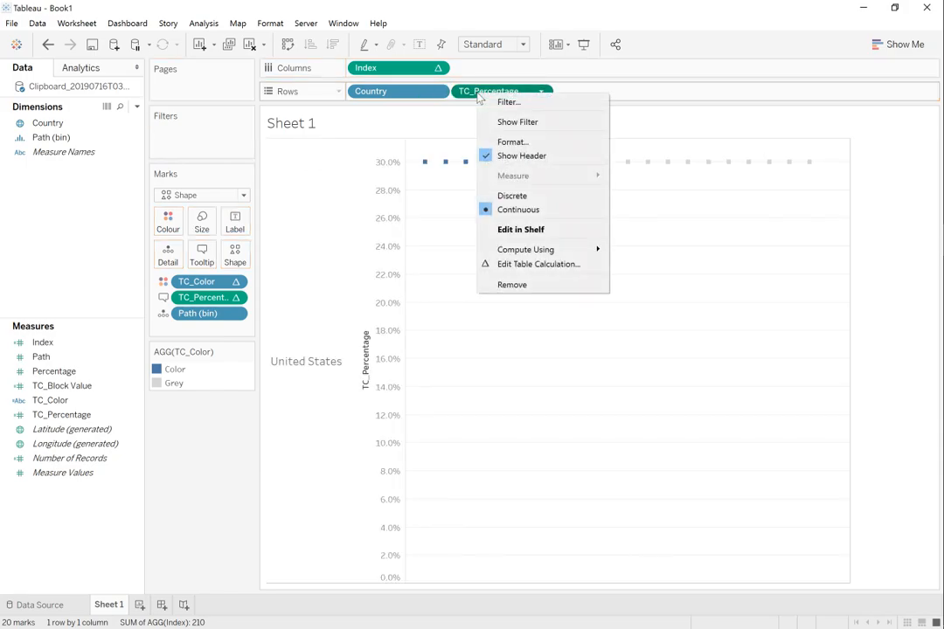
{"action": "left_click", "coordinate": [536, 198]}
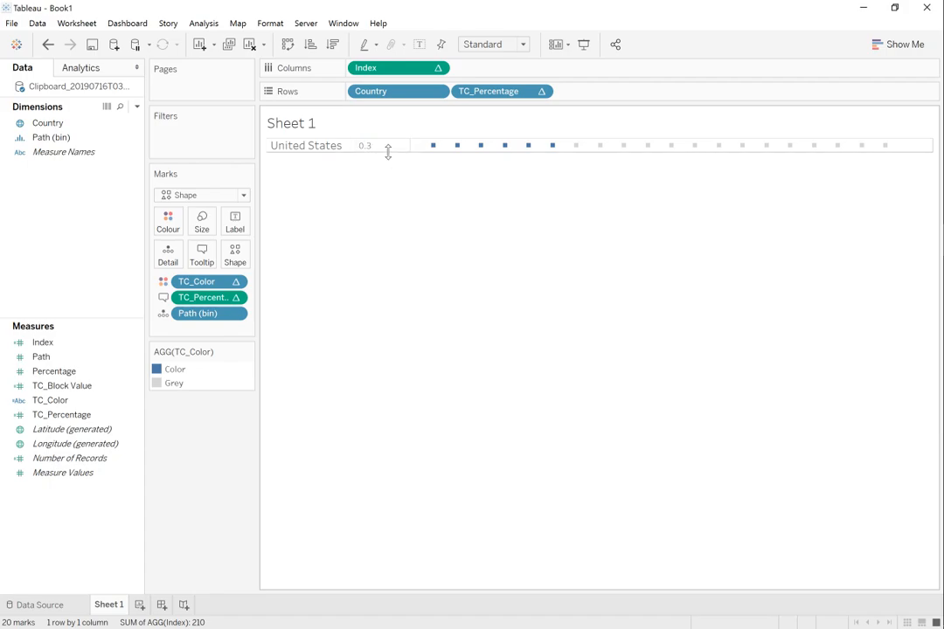
{"action": "left_click_drag", "start_coordinate": [388, 150], "coordinate": [389, 177]}
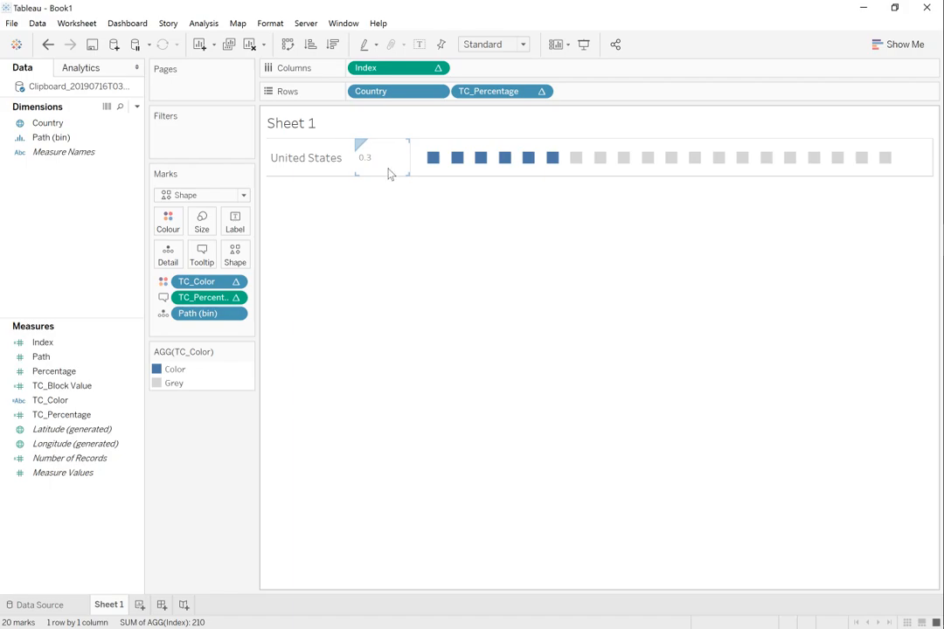
Step: Format the TC_Percentage header numbers as Percentage with 0 decimal places
{"action": "left_click", "coordinate": [386, 163]}
{"action": "right_click", "coordinate": [385, 162]}
{"action": "left_click", "coordinate": [430, 218]}
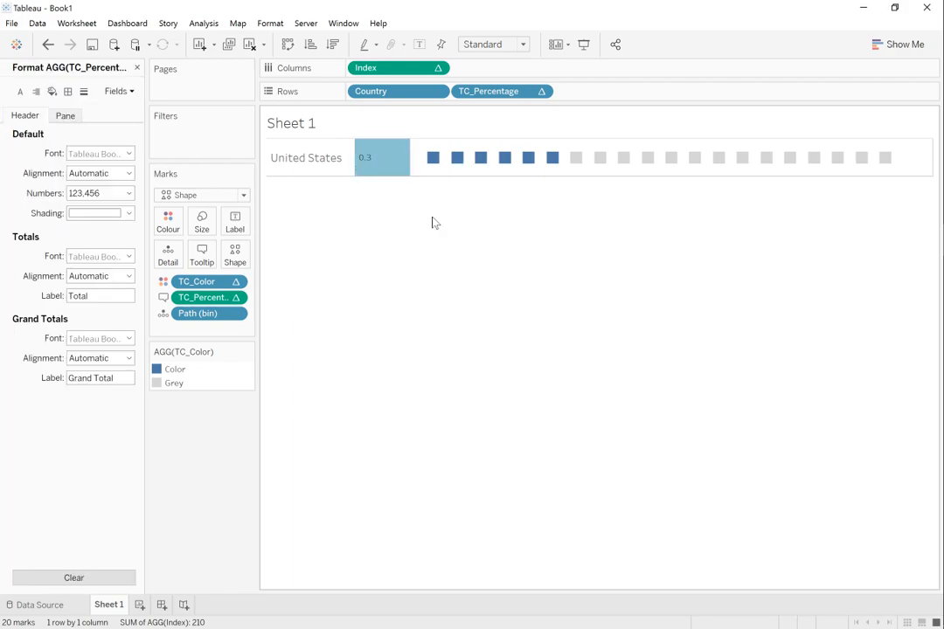
{"action": "left_click", "coordinate": [87, 194]}
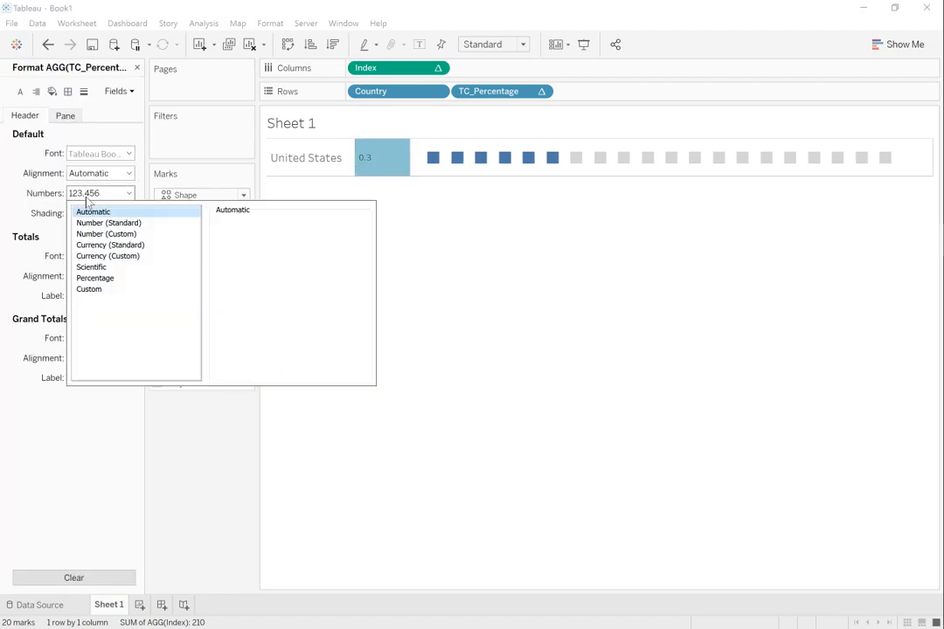
{"action": "left_click", "coordinate": [96, 278]}
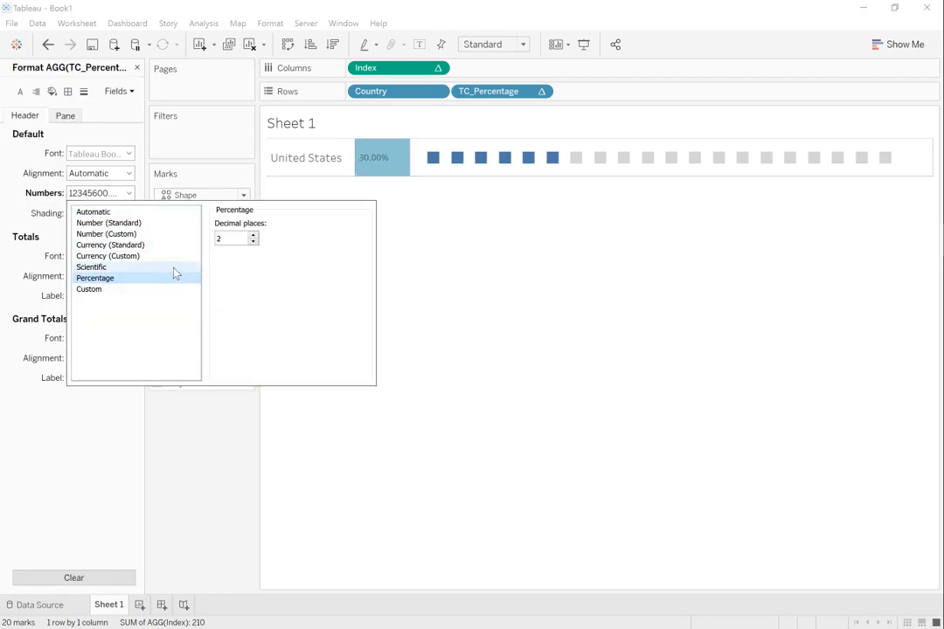
{"action": "left_click", "coordinate": [253, 242]}
{"action": "left_click", "coordinate": [253, 242]}
{"action": "left_click", "coordinate": [70, 170]}
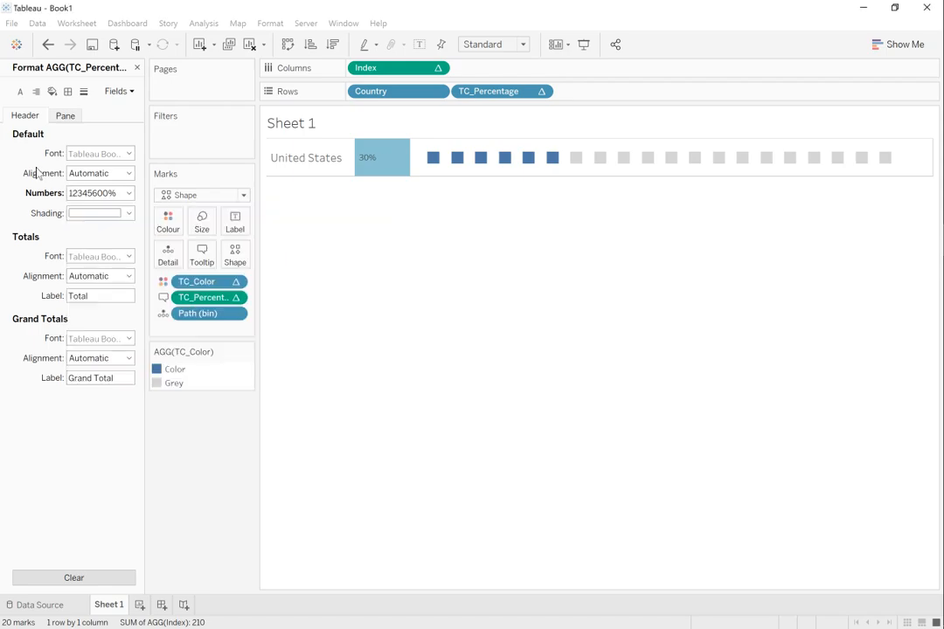
Step: Set the TC_Percentage header font to Tableau Bold, size 14
{"action": "left_click", "coordinate": [98, 154]}
{"action": "left_click", "coordinate": [162, 173]}
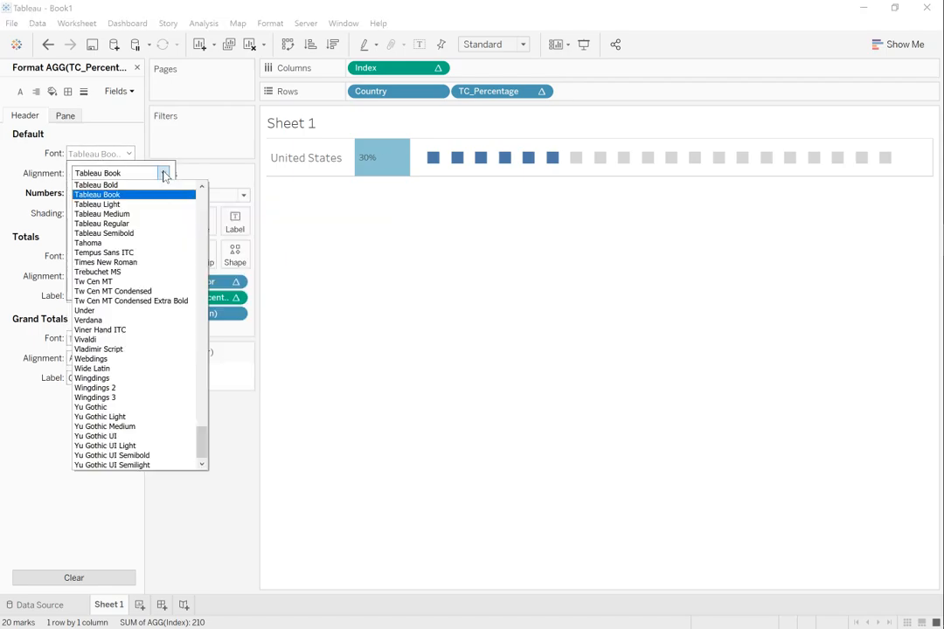
{"action": "left_click", "coordinate": [145, 186]}
{"action": "left_click", "coordinate": [118, 191]}
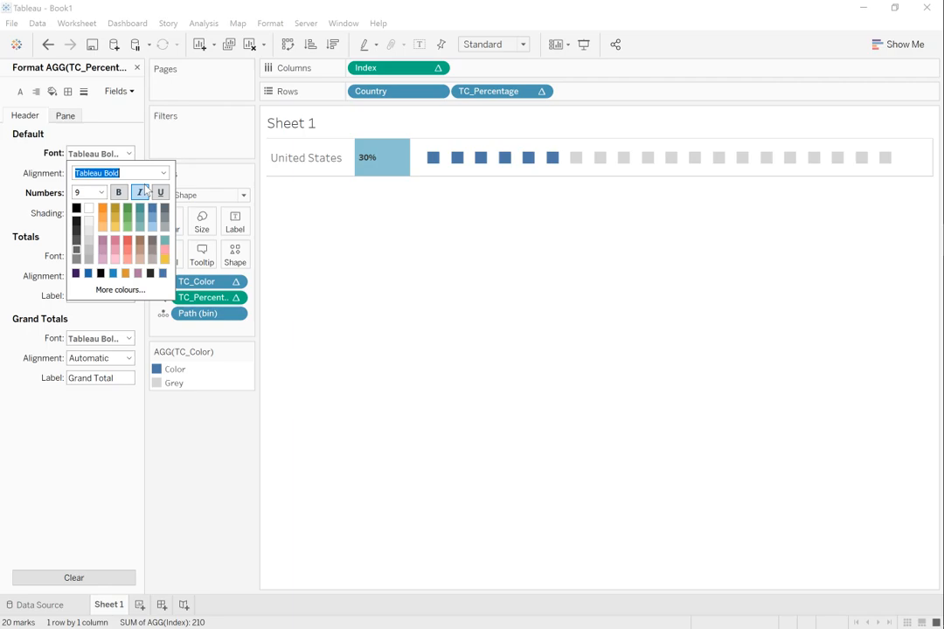
{"action": "left_click", "coordinate": [101, 193]}
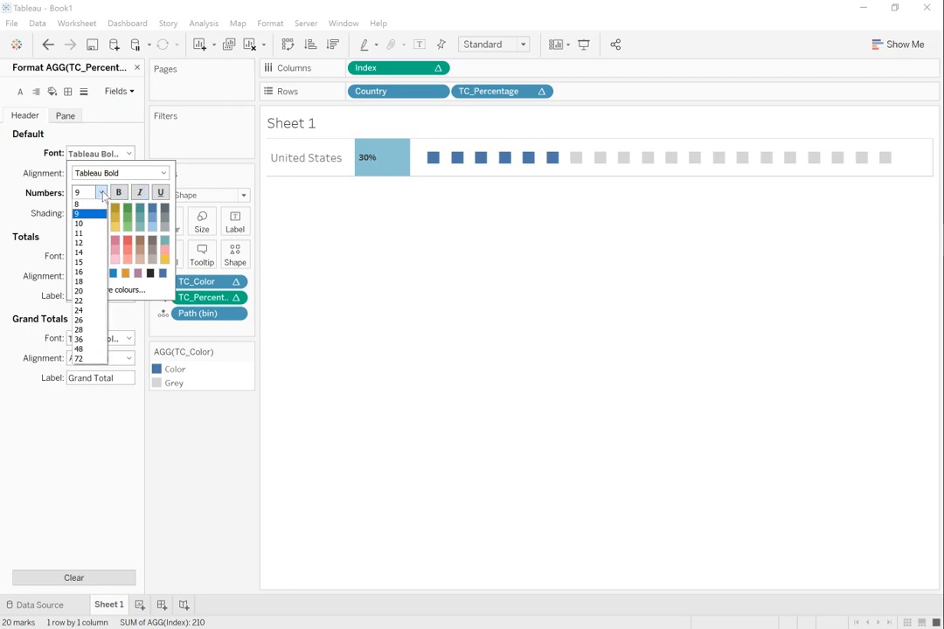
{"action": "left_click", "coordinate": [92, 252]}
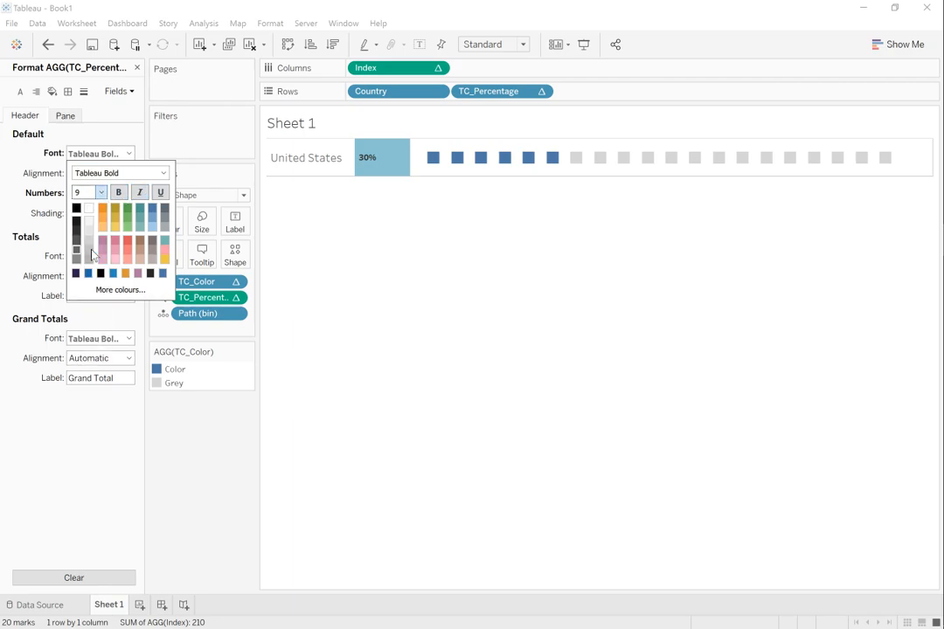
{"action": "left_click", "coordinate": [442, 272]}
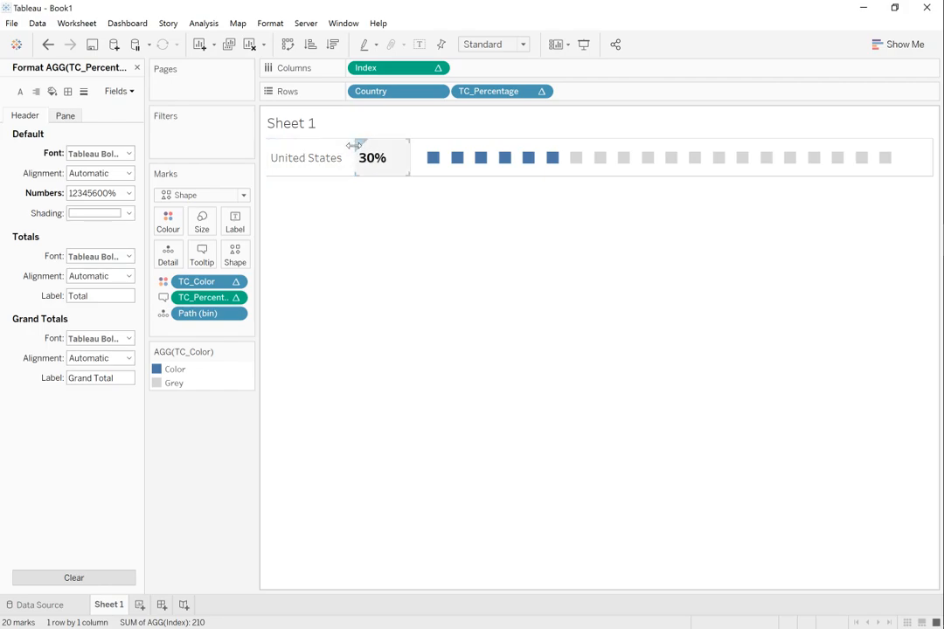
Step: Adjust the header column widths to tighten the percentage column, increase the United States row height, and close the formatting
{"action": "left_click_drag", "start_coordinate": [356, 148], "coordinate": [411, 150]}
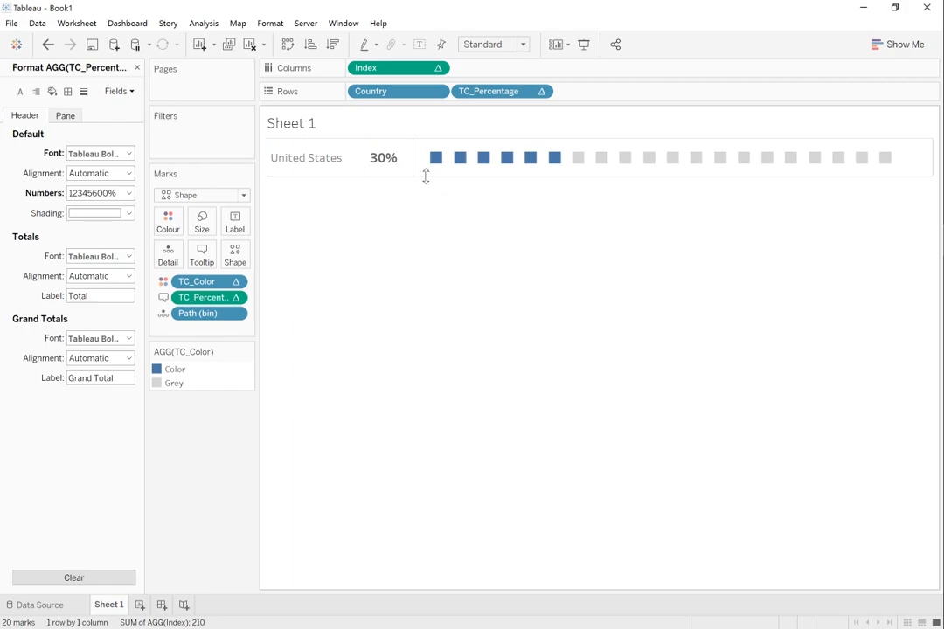
{"action": "left_click_drag", "start_coordinate": [426, 175], "coordinate": [427, 201]}
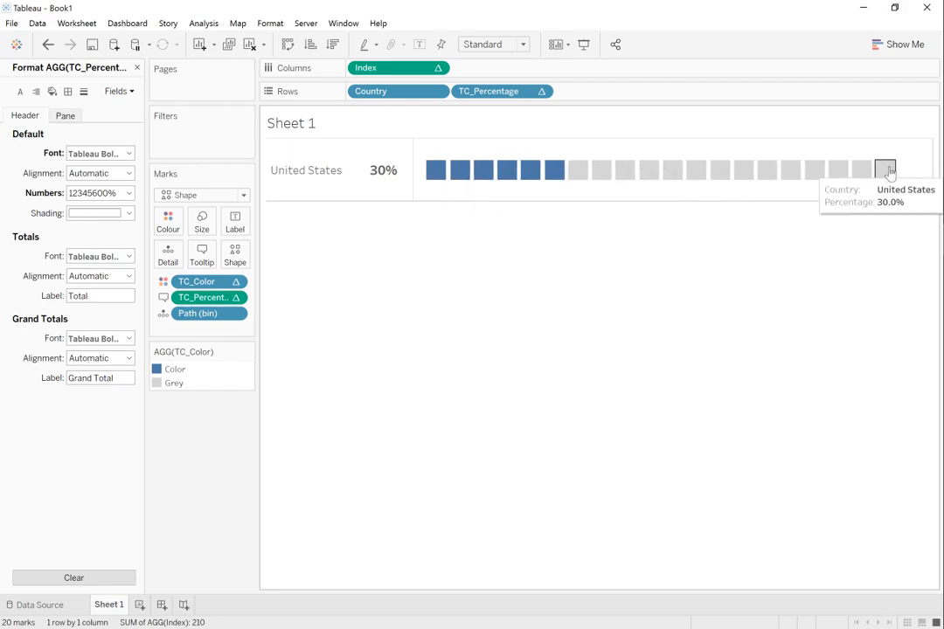
{"action": "left_click", "coordinate": [137, 69]}
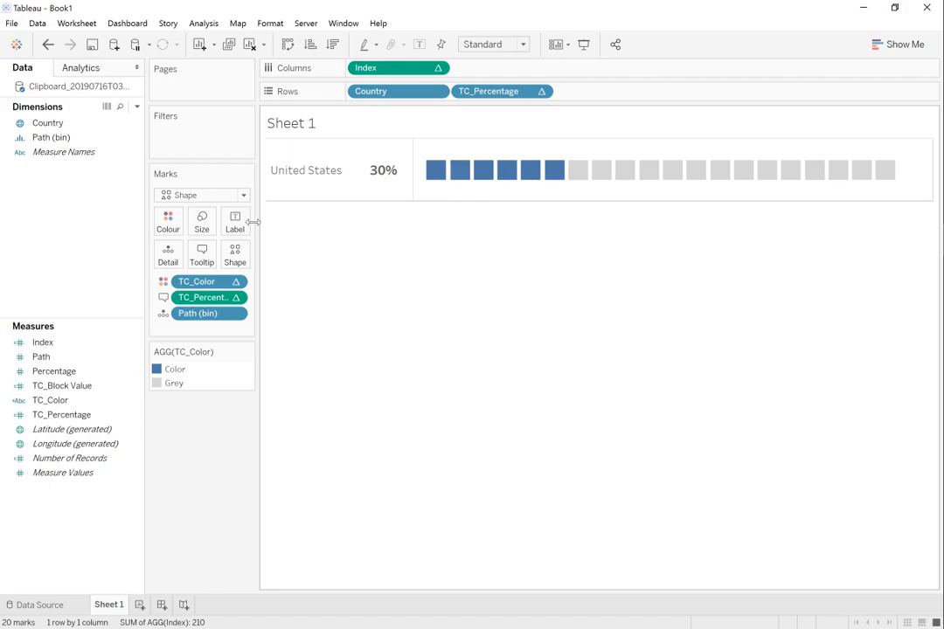
Step: Try the Circle mark type and switch back to Shape
{"action": "left_click", "coordinate": [232, 197]}
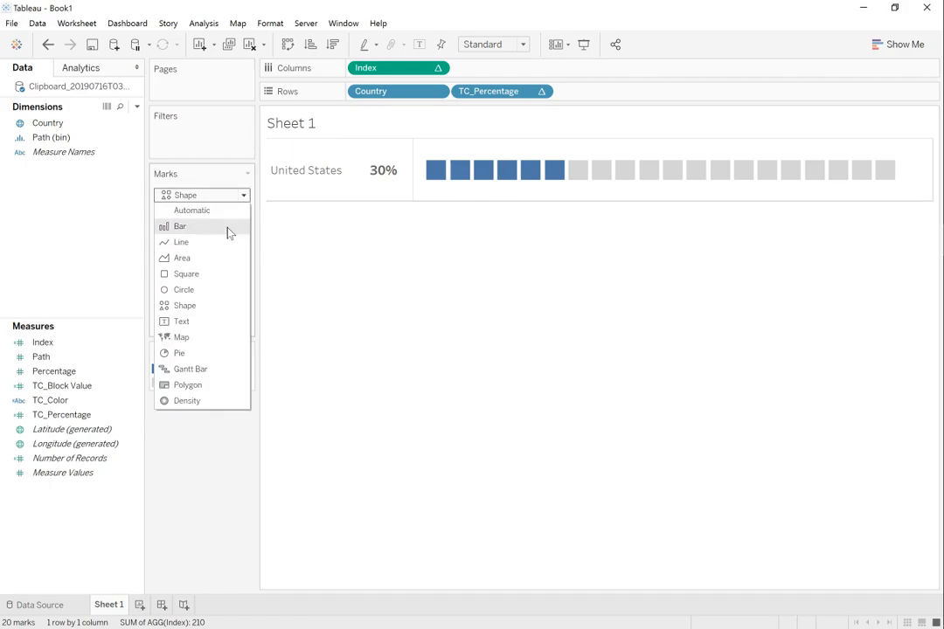
{"action": "left_click", "coordinate": [207, 290]}
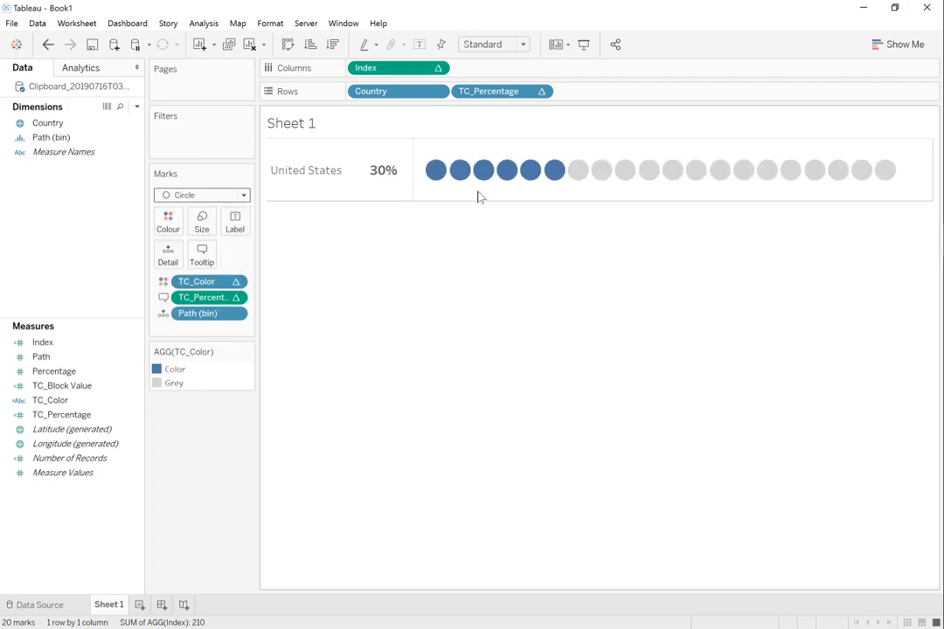
{"action": "left_click", "coordinate": [244, 195]}
{"action": "left_click", "coordinate": [203, 306]}
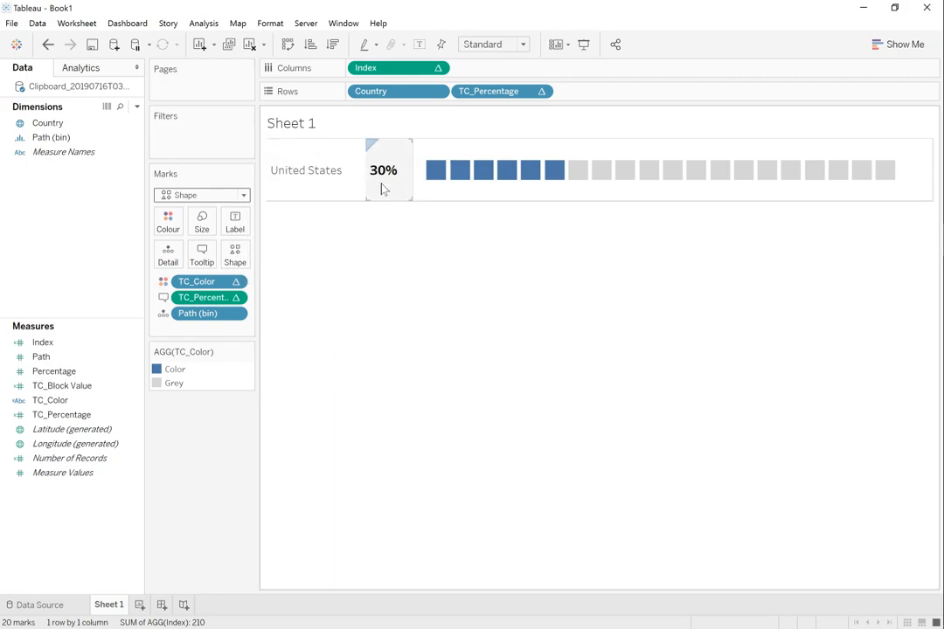
Step: Change the marks' shape to the blue parallelogram from the Custom shape palette
{"action": "left_click", "coordinate": [235, 253]}
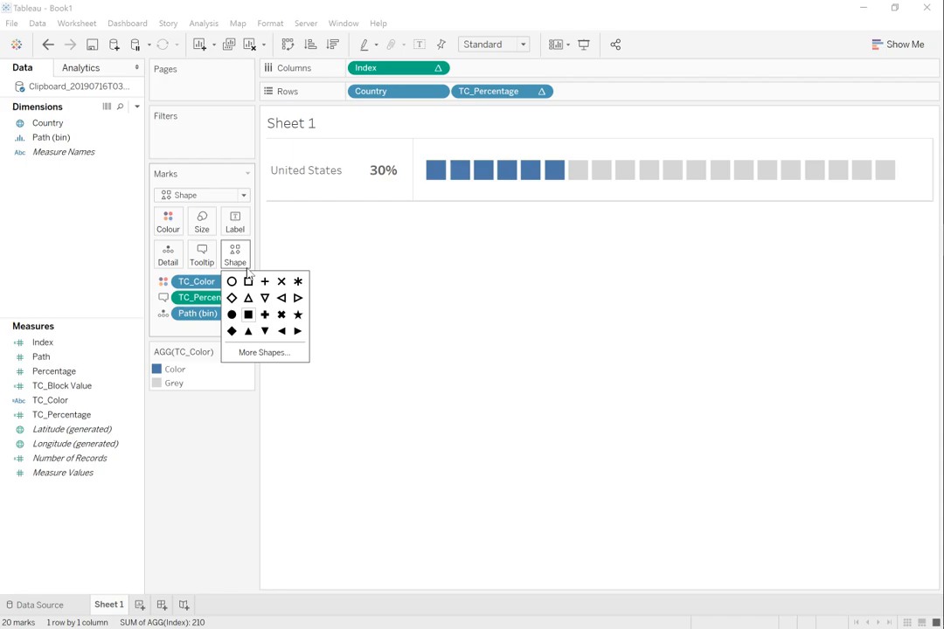
{"action": "left_click", "coordinate": [264, 352]}
{"action": "left_click", "coordinate": [544, 204]}
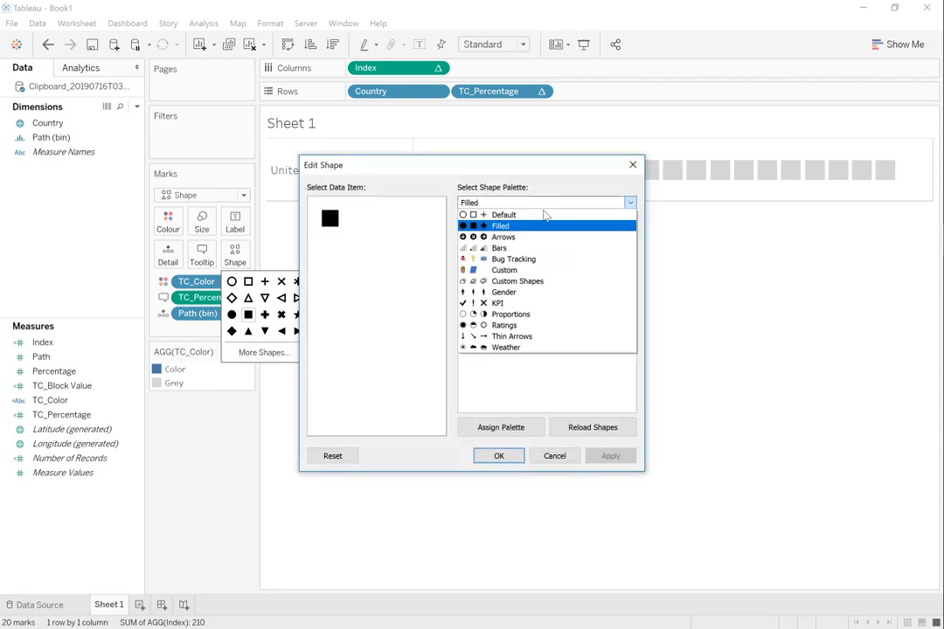
{"action": "left_click", "coordinate": [525, 270]}
{"action": "left_click", "coordinate": [507, 233]}
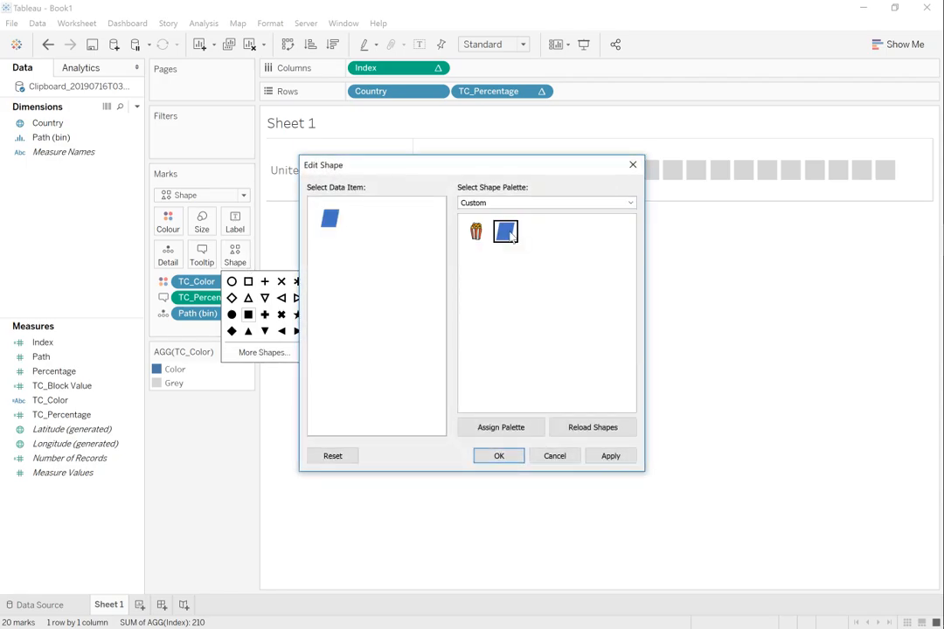
{"action": "left_click", "coordinate": [617, 460]}
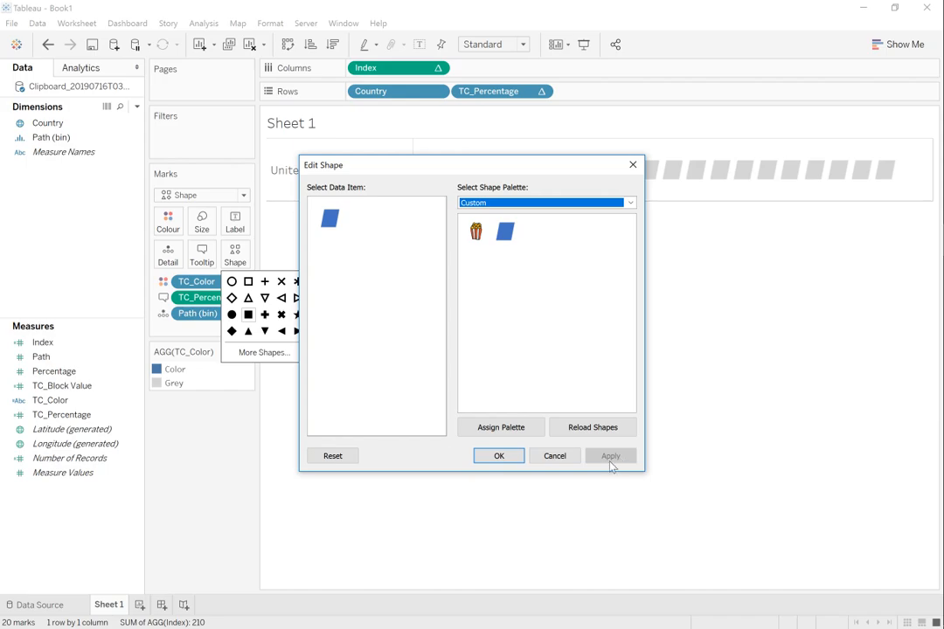
{"action": "left_click", "coordinate": [507, 457]}
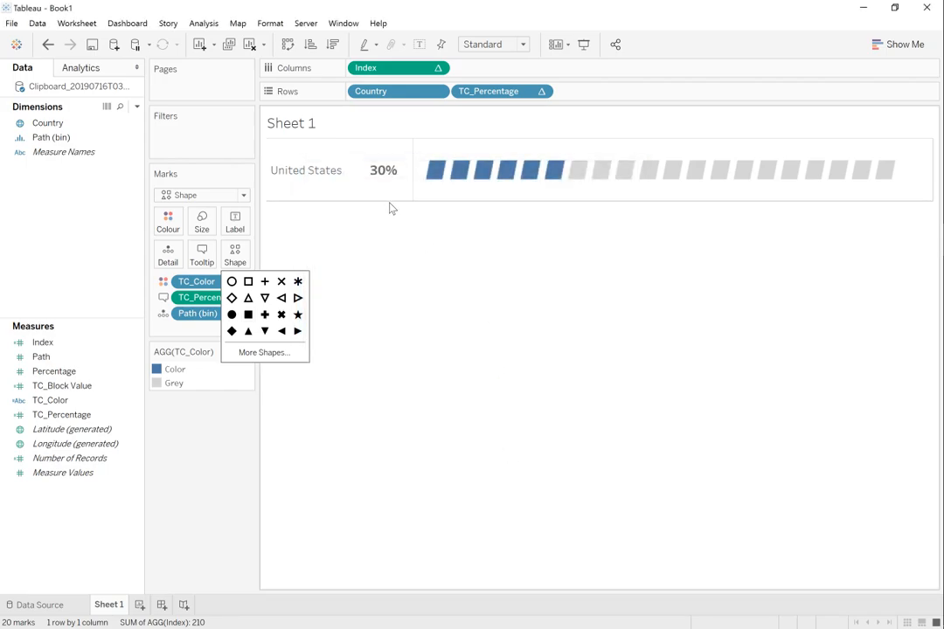
Step: Enlarge the parallelogram marks slightly so only narrow gaps remain between them
{"action": "left_click", "coordinate": [202, 221]}
{"action": "mouse_move", "coordinate": [220, 260]}
{"action": "left_mouse_down"}
{"action": "mouse_move", "coordinate": [229, 262]}
{"action": "mouse_move", "coordinate": [221, 256]}
{"action": "left_mouse_up"}
{"action": "left_click", "coordinate": [456, 327]}
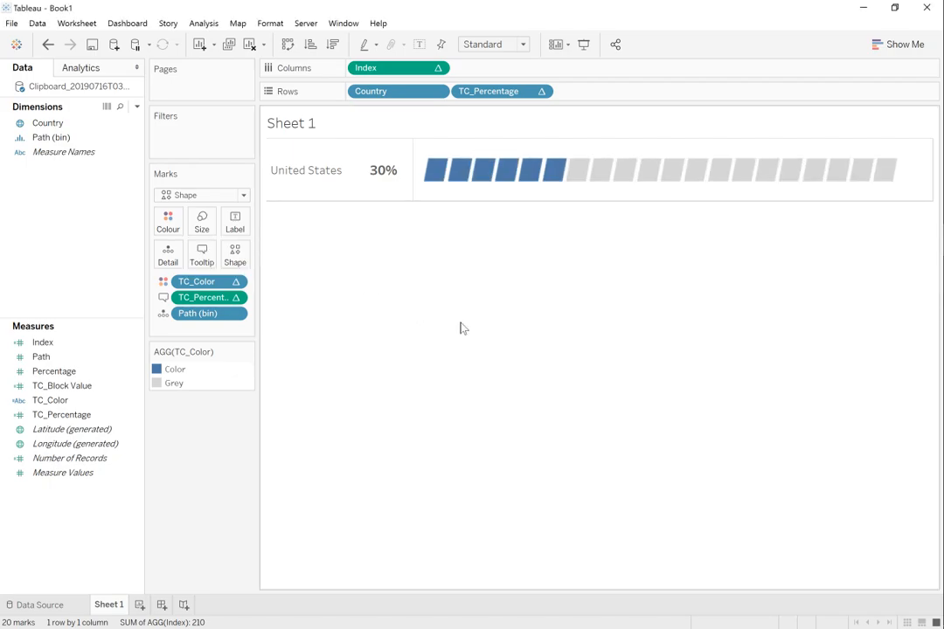